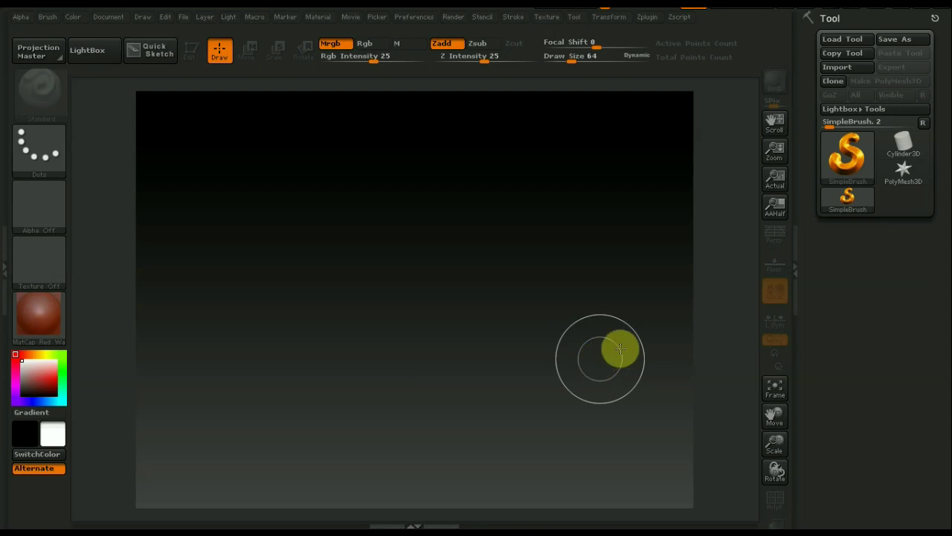
mouse_move(847, 155)
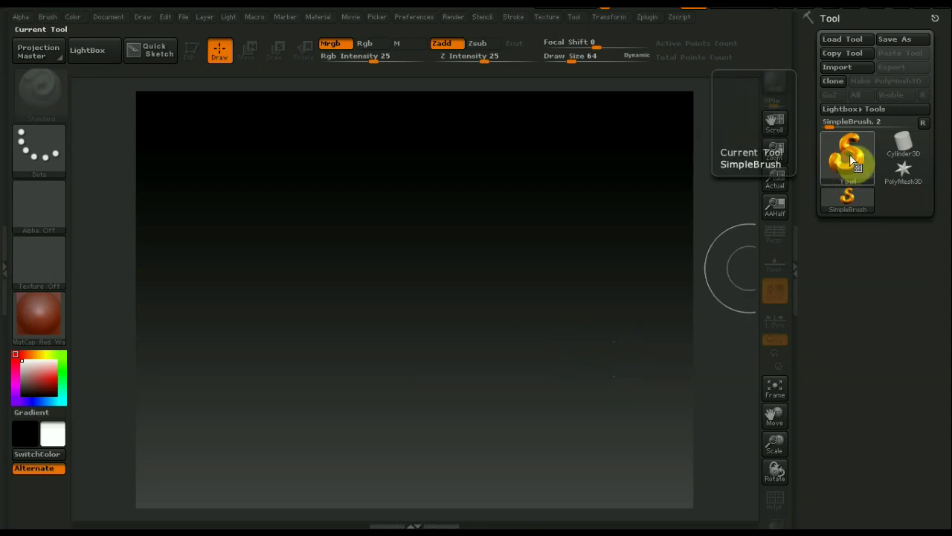
Draw a Cylinder3D from the Tool picker on the canvas and put it in Edit mode.
left_click(849, 154)
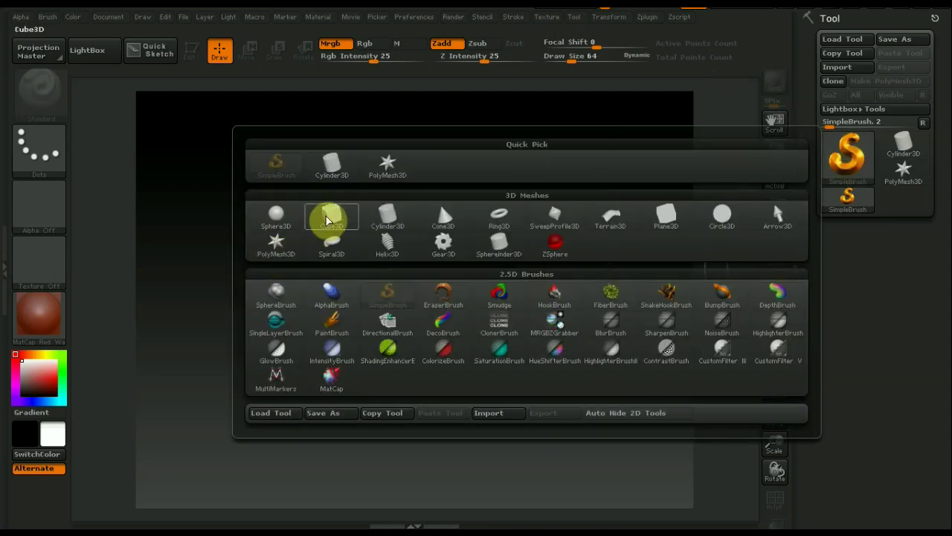
left_click(390, 212)
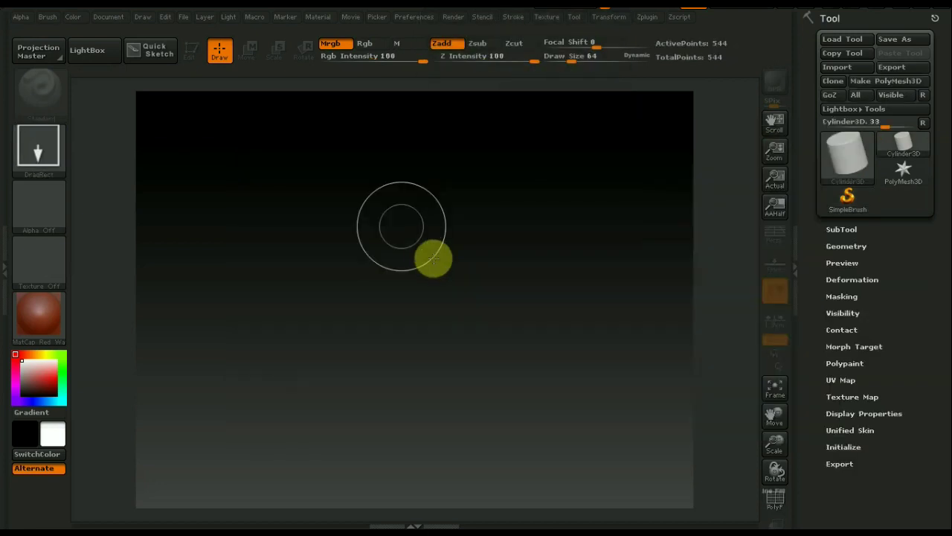
left_click_drag(443, 270, 438, 387)
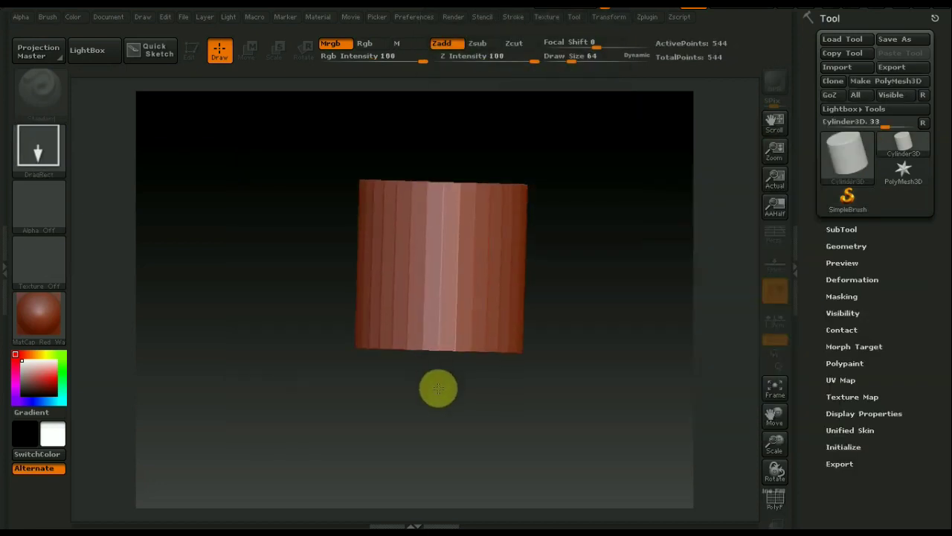
left_click(191, 50)
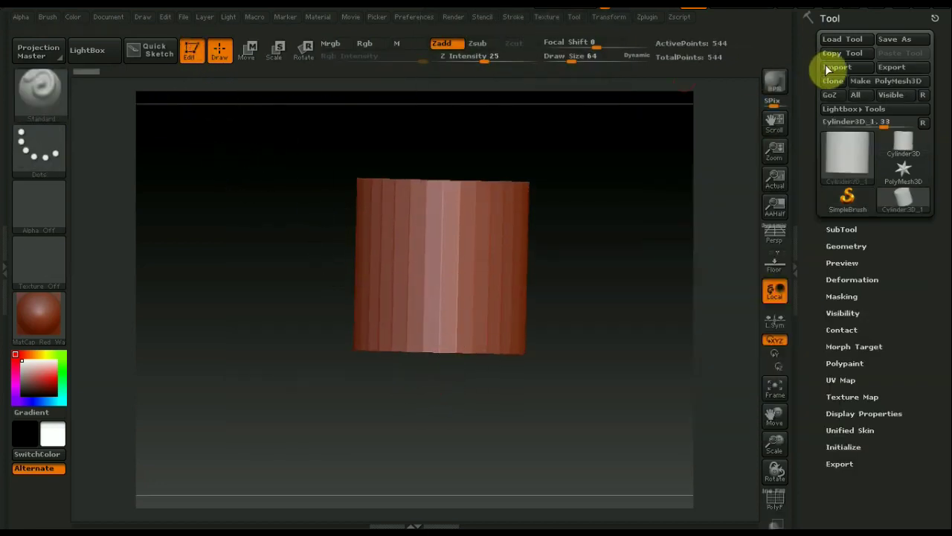
left_click_drag(935, 297, 935, 197)
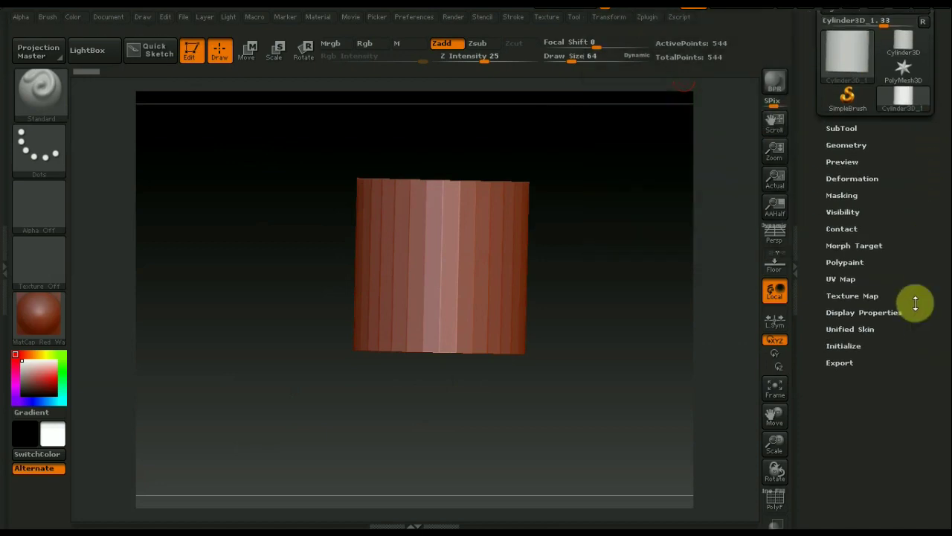
Set the cylinder's HDivide to 6 in Tool > Initialize to make a six-sided prism.
left_click(851, 345)
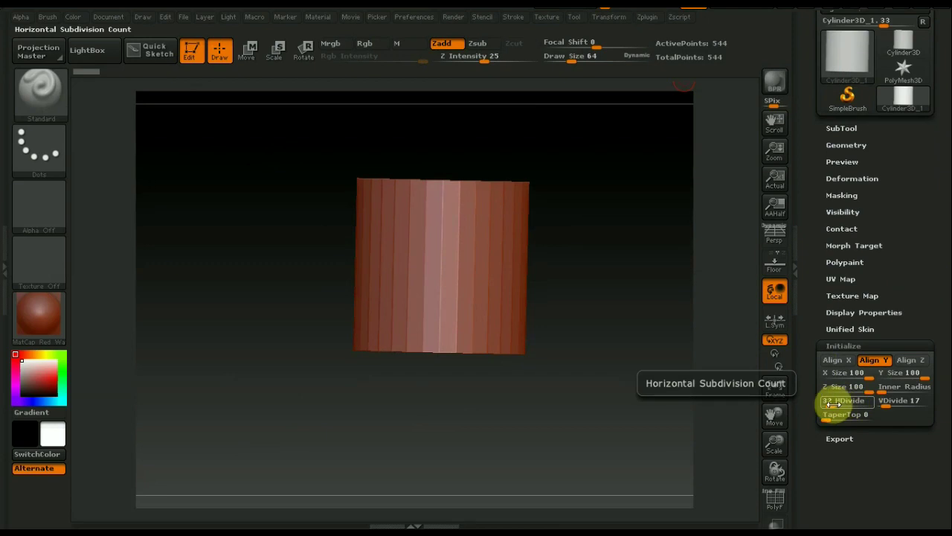
left_click_drag(831, 404, 826, 405)
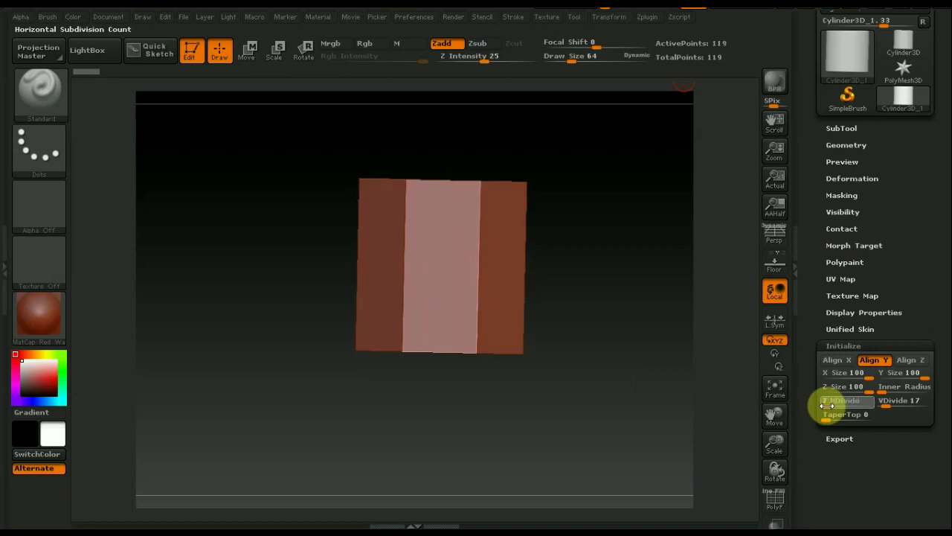
left_click_drag(589, 312, 583, 448)
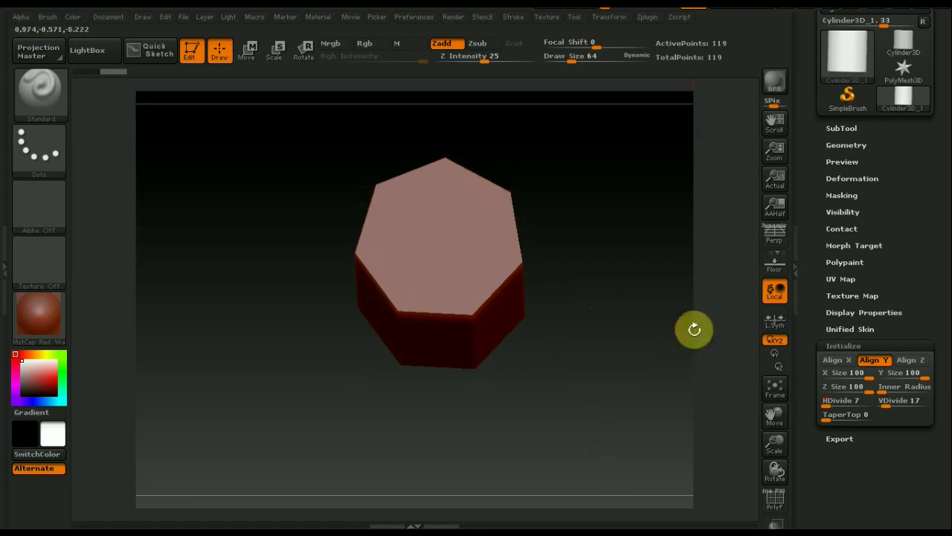
left_click_drag(826, 402, 822, 401)
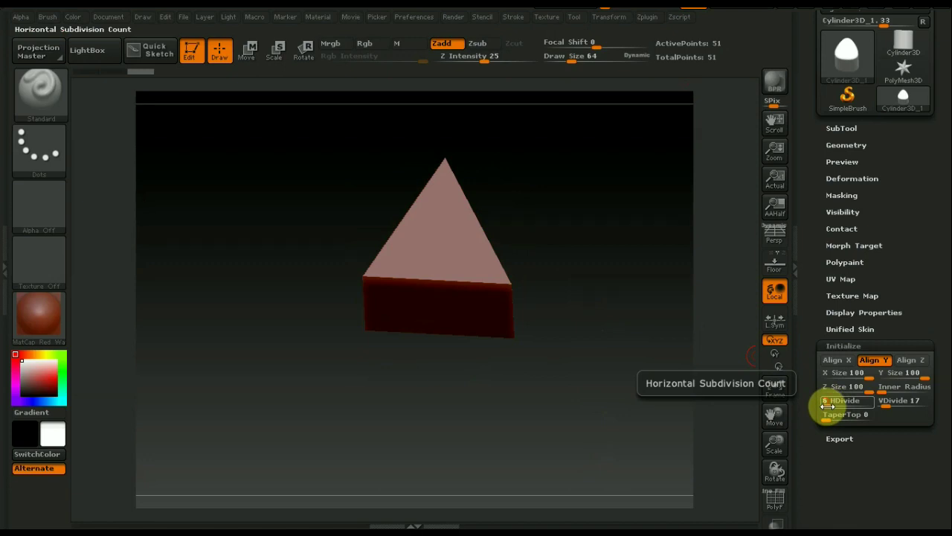
left_click_drag(827, 405, 827, 406)
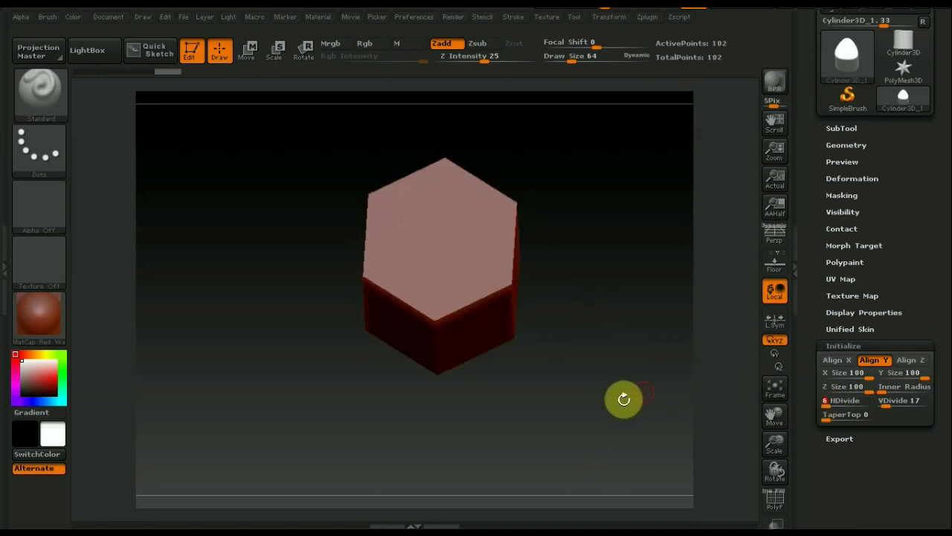
mouse_move(528, 379)
left_mouse_down()
mouse_move(550, 281)
mouse_move(565, 279)
left_mouse_up()
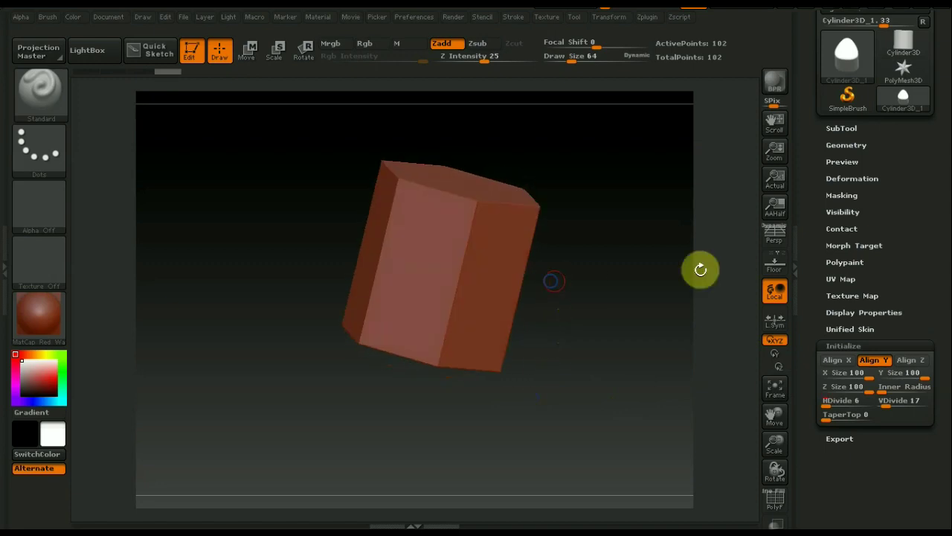
left_click_drag(942, 235, 942, 315)
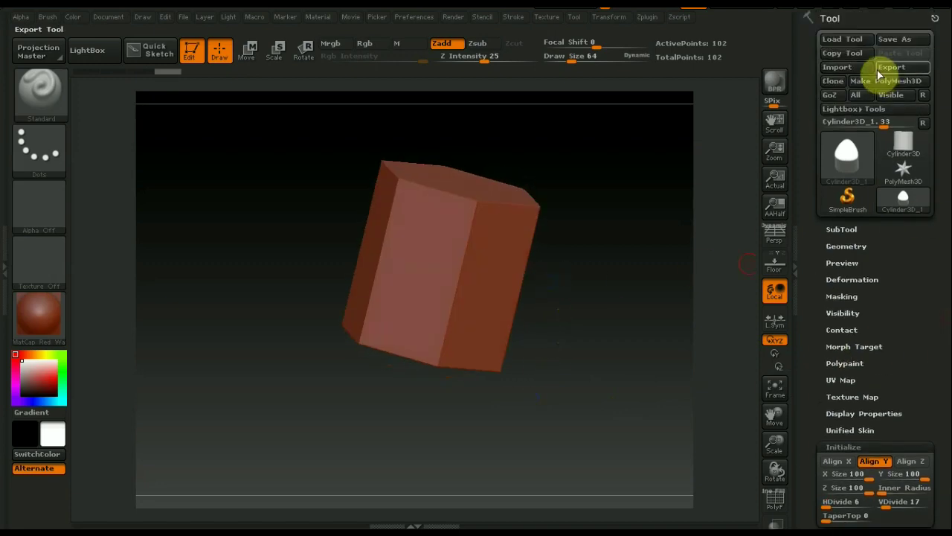
Convert the prism to a PolyMesh3D, snap to a front view, and undo a trial stretch.
left_click(878, 81)
mouse_move(581, 384)
left_mouse_down()
mouse_move(587, 360)
mouse_move(544, 410)
mouse_move(557, 404)
mouse_move(482, 320)
mouse_move(565, 289)
mouse_move(580, 246)
mouse_move(504, 410)
mouse_move(550, 305)
mouse_move(570, 334)
mouse_move(555, 345)
mouse_move(555, 239)
mouse_move(544, 362)
mouse_move(501, 320)
mouse_move(504, 300)
mouse_move(551, 346)
mouse_move(541, 231)
left_mouse_up()
key("shift")
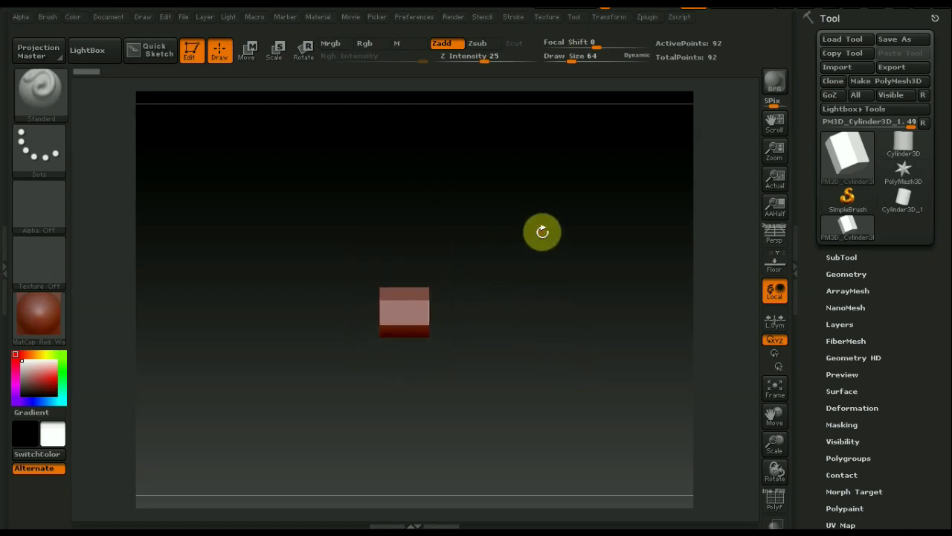
left_click(250, 50)
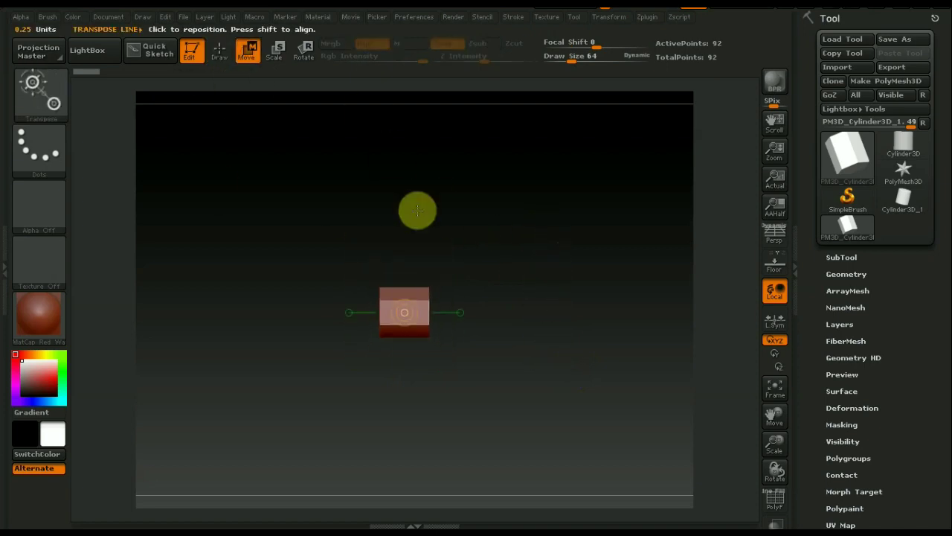
mouse_move(422, 312)
left_mouse_down()
mouse_move(513, 298)
mouse_move(705, 313)
left_mouse_up()
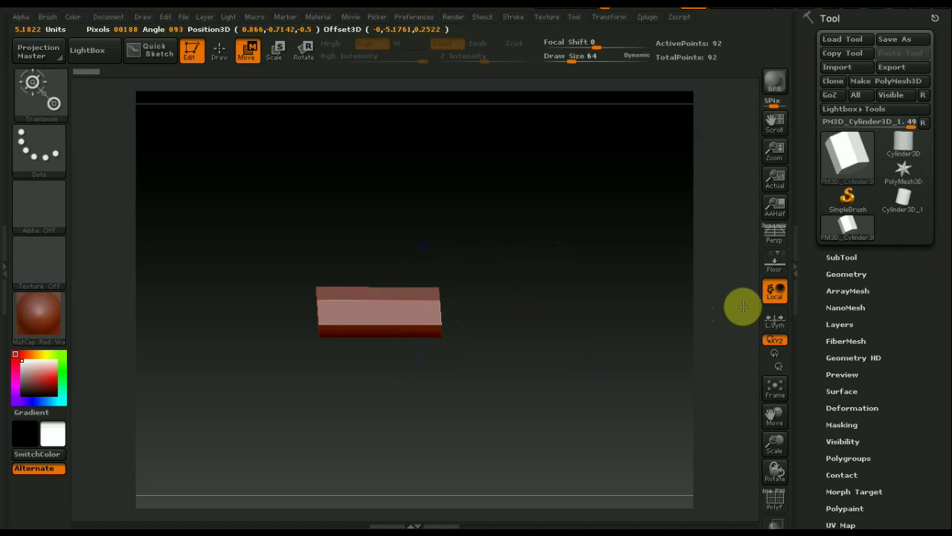
left_click_drag(743, 307, 740, 297)
key("ctrl+z")
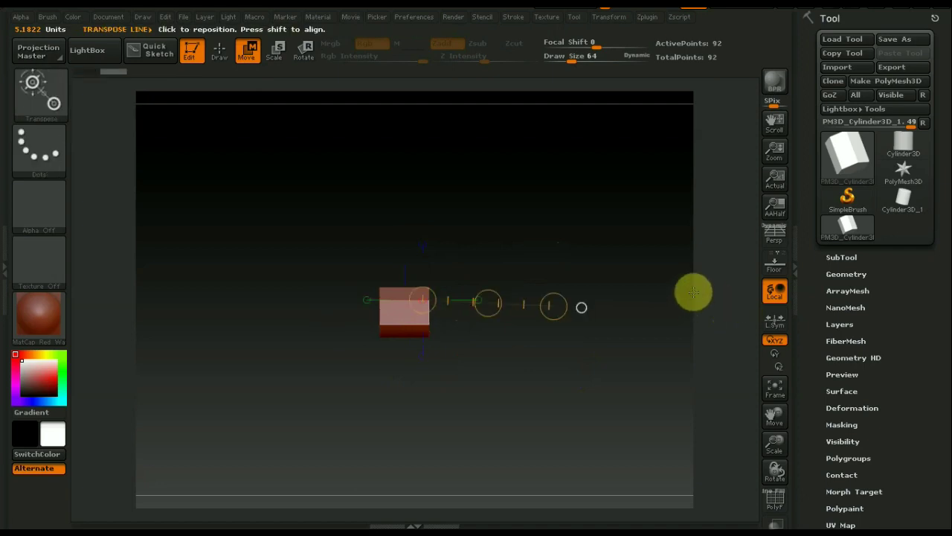
Lengthen the prism into a bar with Y Size 18.20376 in Geometry > Size.
left_click(848, 274)
left_click(834, 477)
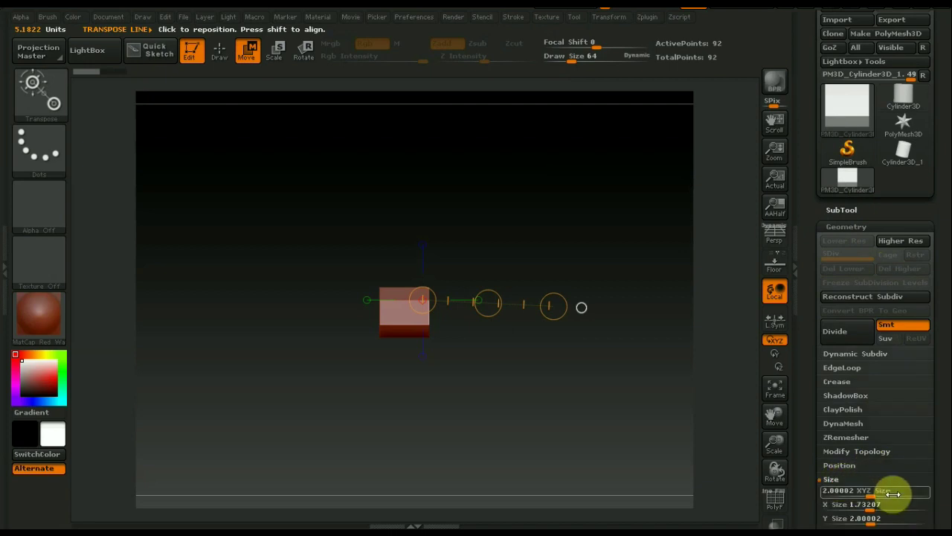
left_click_drag(943, 456, 944, 358)
left_click(871, 398)
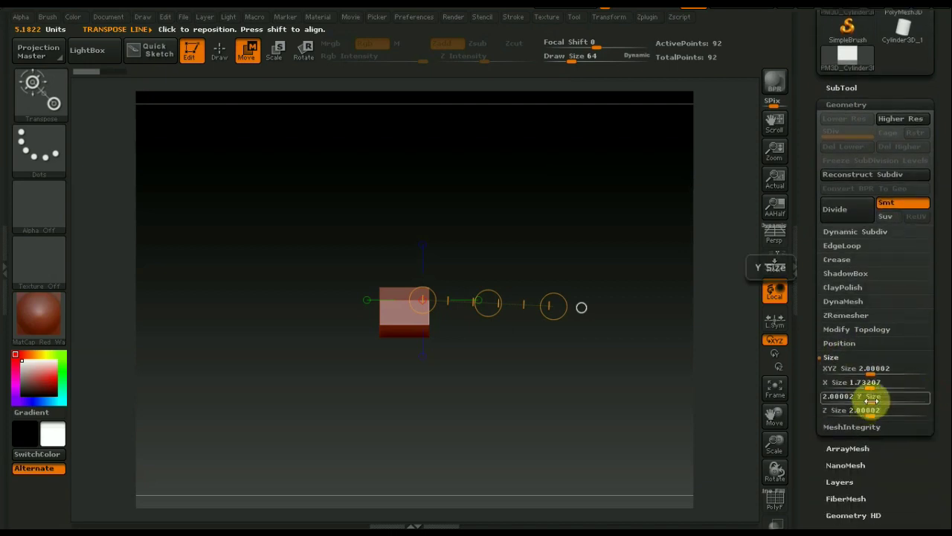
left_click_drag(872, 401, 896, 404)
mouse_move(548, 410)
left_mouse_down()
mouse_move(544, 417)
mouse_move(543, 328)
left_mouse_up()
left_click_drag(514, 408, 466, 268)
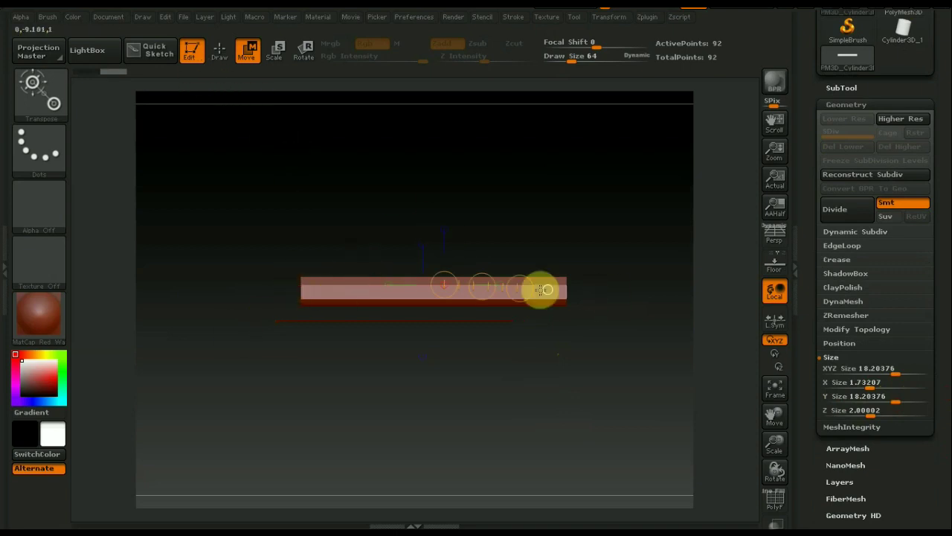
Append a Cone3D as the second subtool and select it.
left_click(221, 50)
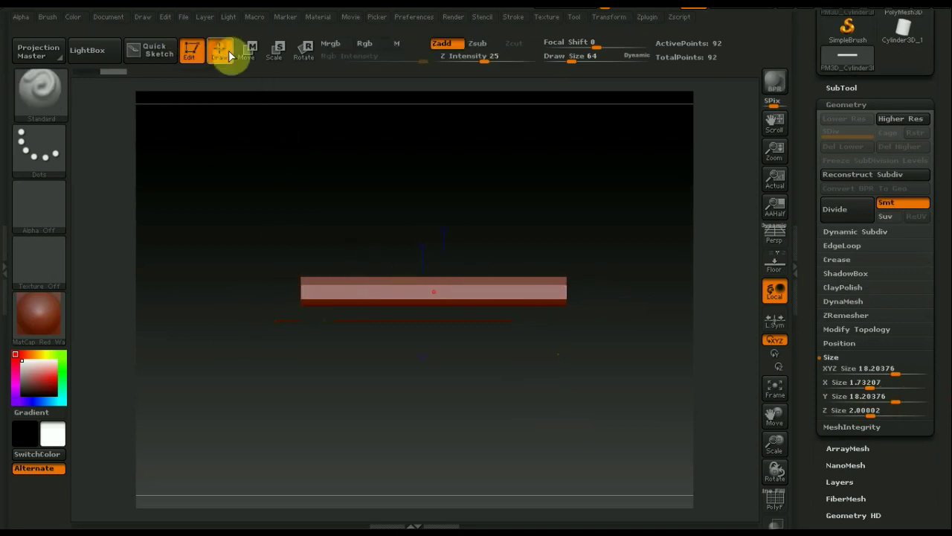
left_click(839, 87)
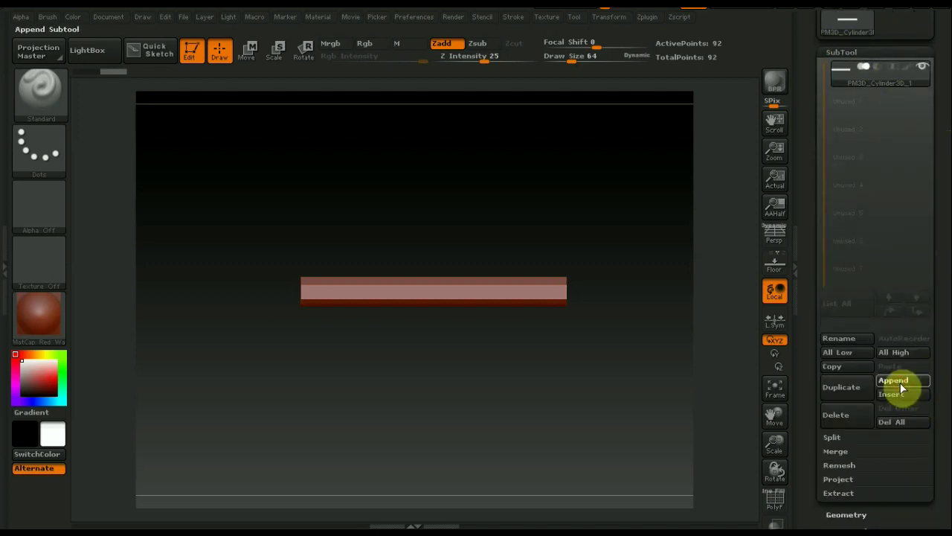
left_click(901, 386)
left_click(556, 332)
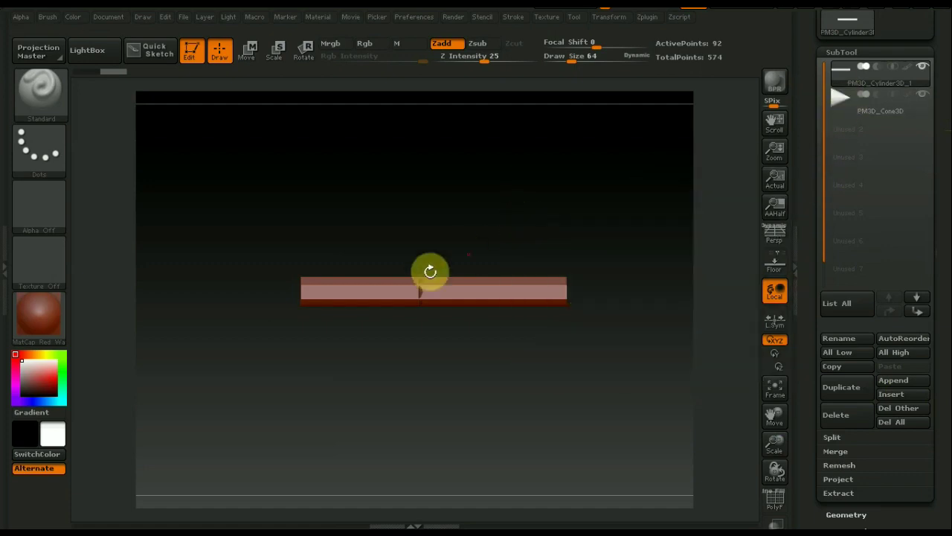
left_click(907, 383)
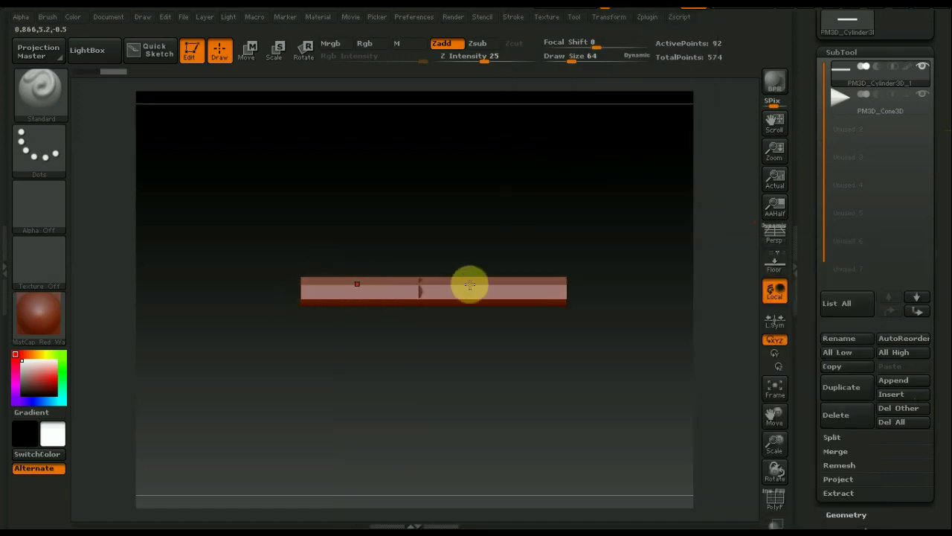
left_click(842, 107)
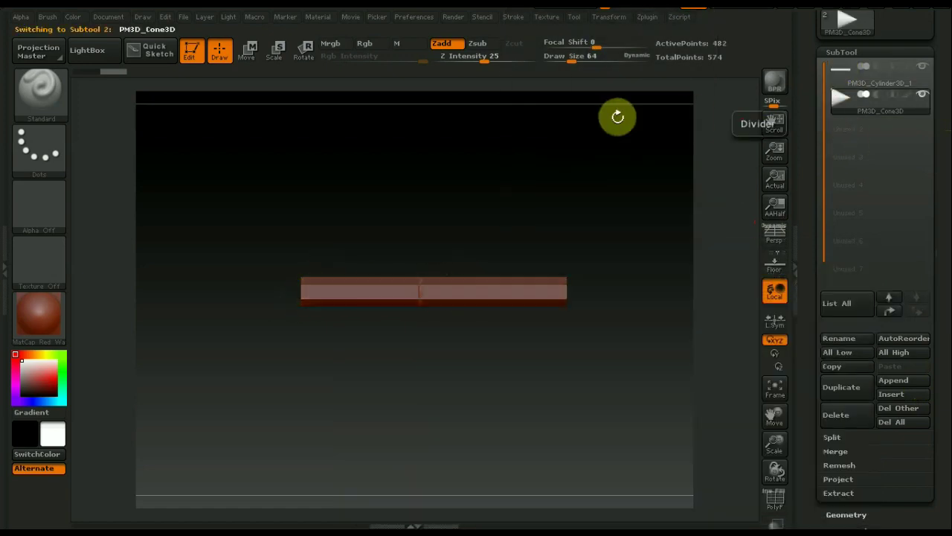
Move the cone with Transpose onto the right end of the bar.
left_click(247, 51)
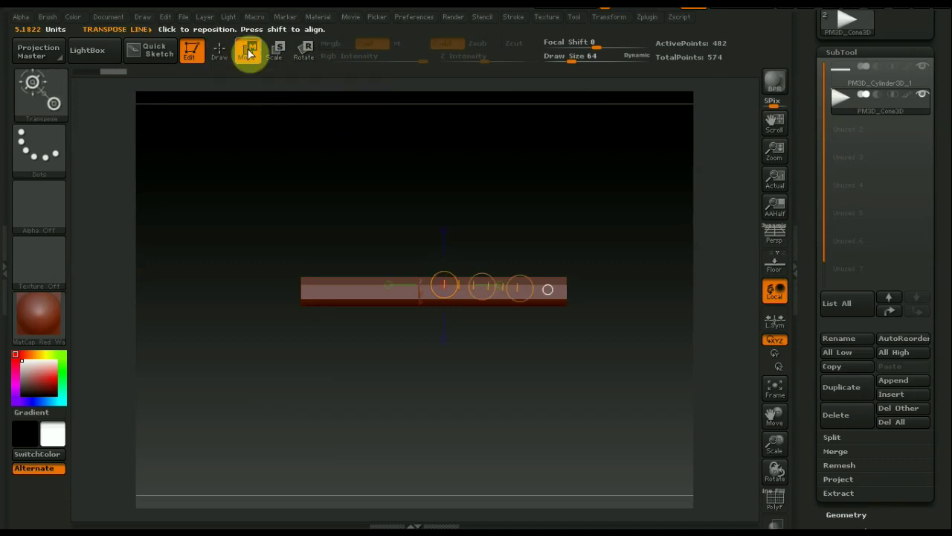
left_click_drag(493, 285, 317, 284)
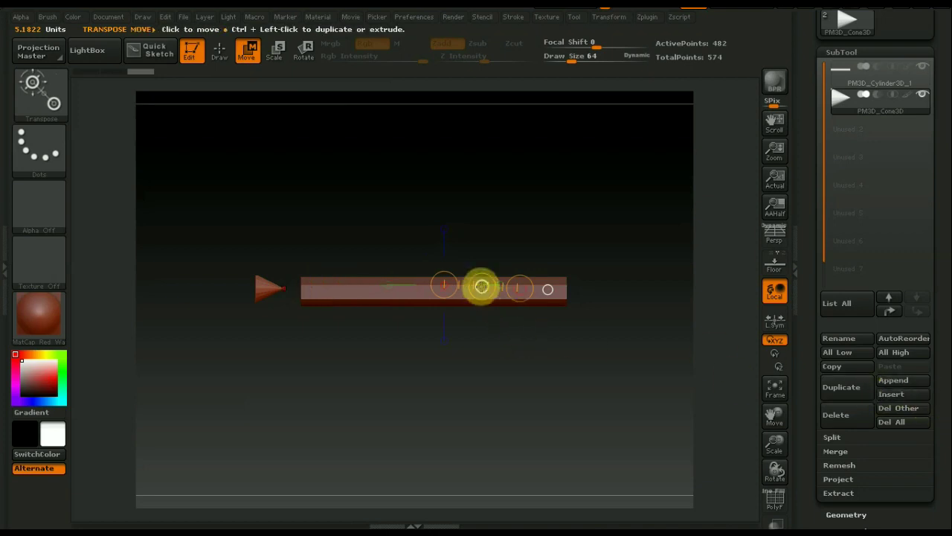
left_click_drag(480, 285, 795, 288)
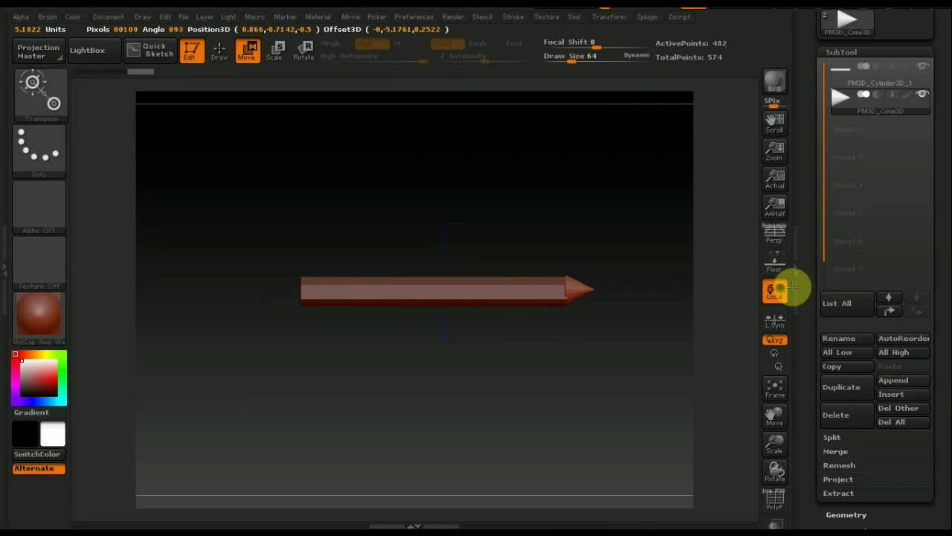
mouse_move(602, 406)
left_mouse_down("alt")
mouse_move(588, 383)
mouse_move(540, 389)
mouse_move(597, 415)
mouse_move(496, 376)
mouse_move(604, 374)
left_mouse_up("alt")
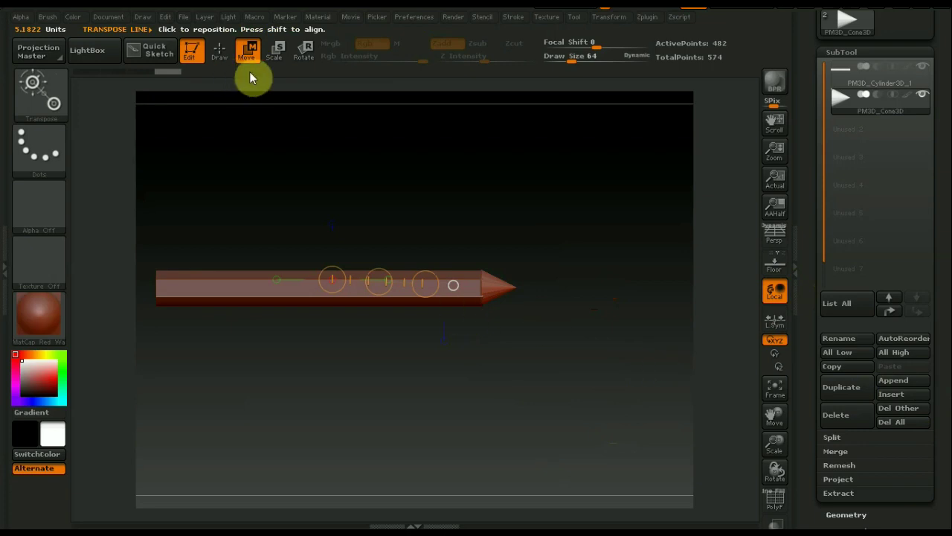
left_click_drag(495, 285, 603, 293)
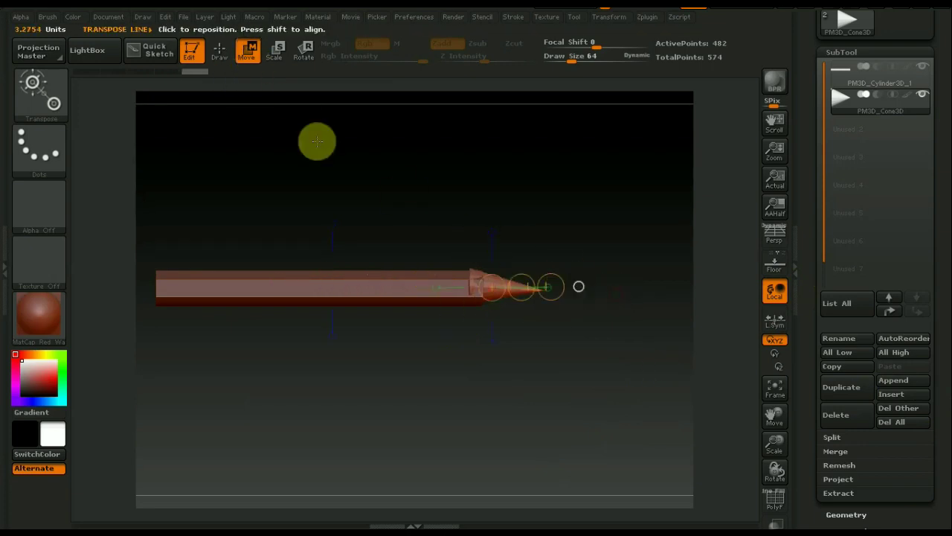
left_click(220, 49)
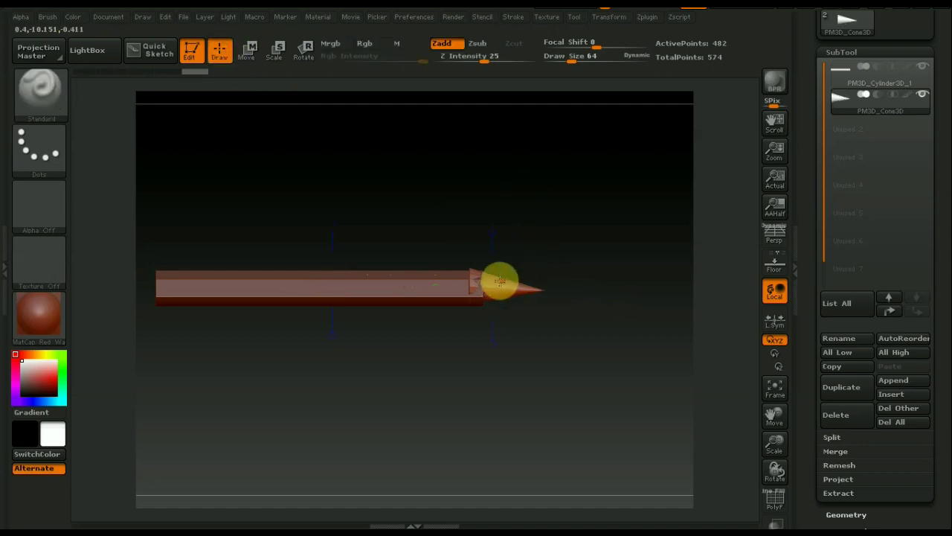
left_click(250, 52)
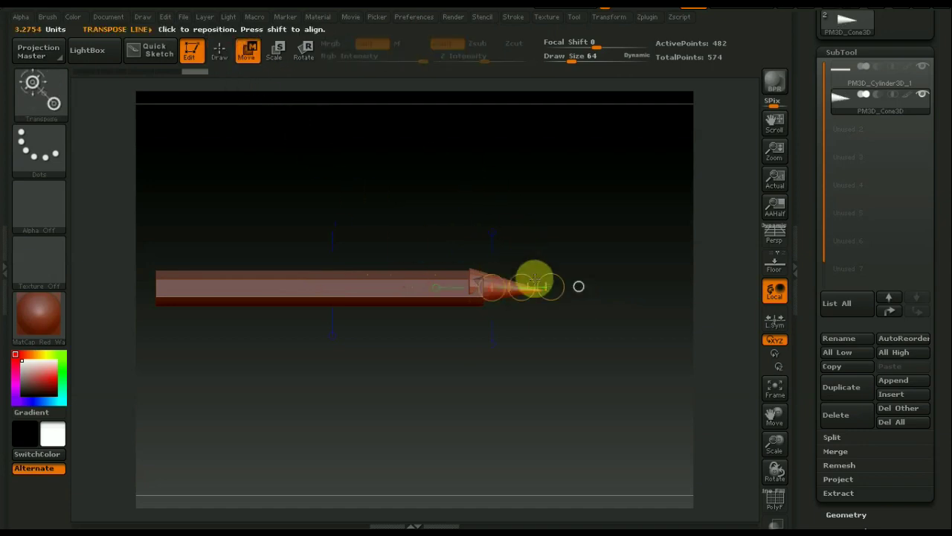
left_click_drag(520, 287, 529, 288)
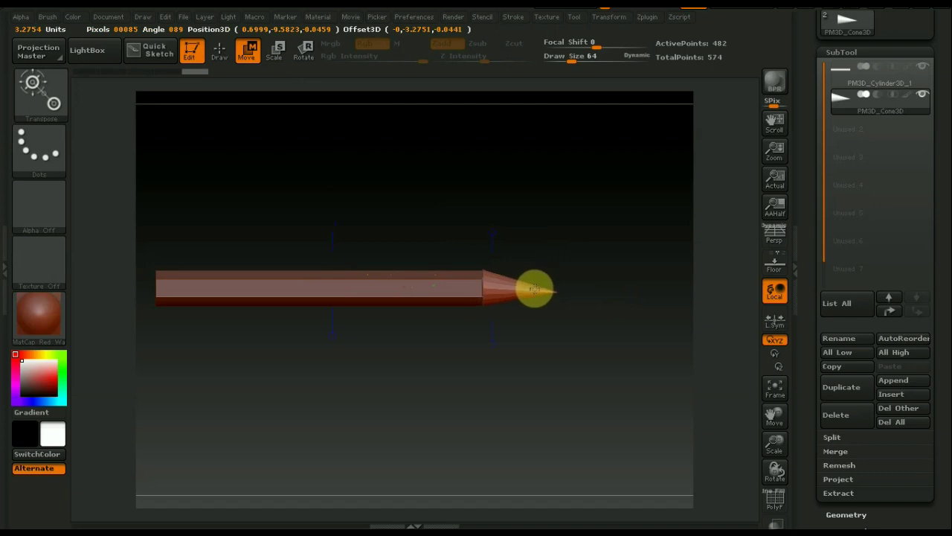
left_click_drag(534, 288, 549, 287)
left_click_drag(544, 350, 531, 513)
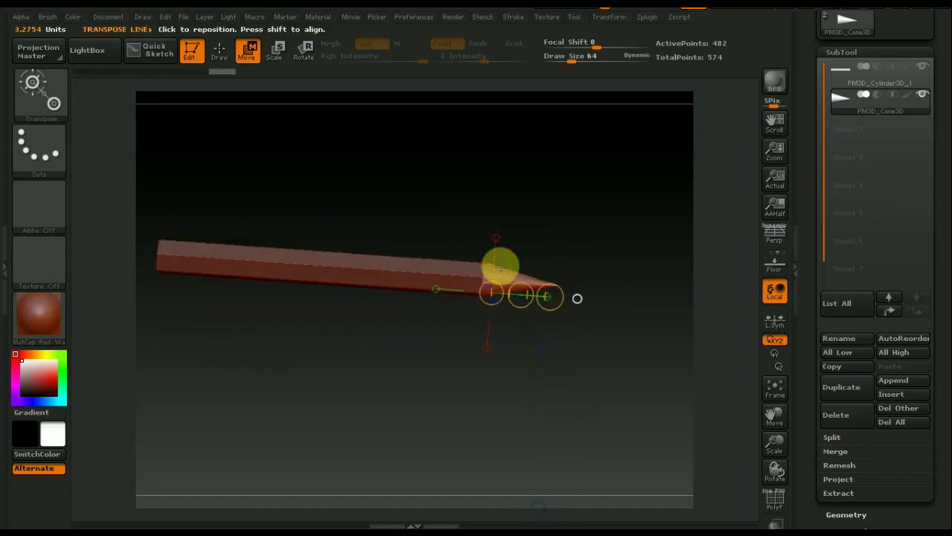
Scale the cone down and nudge it onto the bar's end as a pointed tip.
left_click(276, 49)
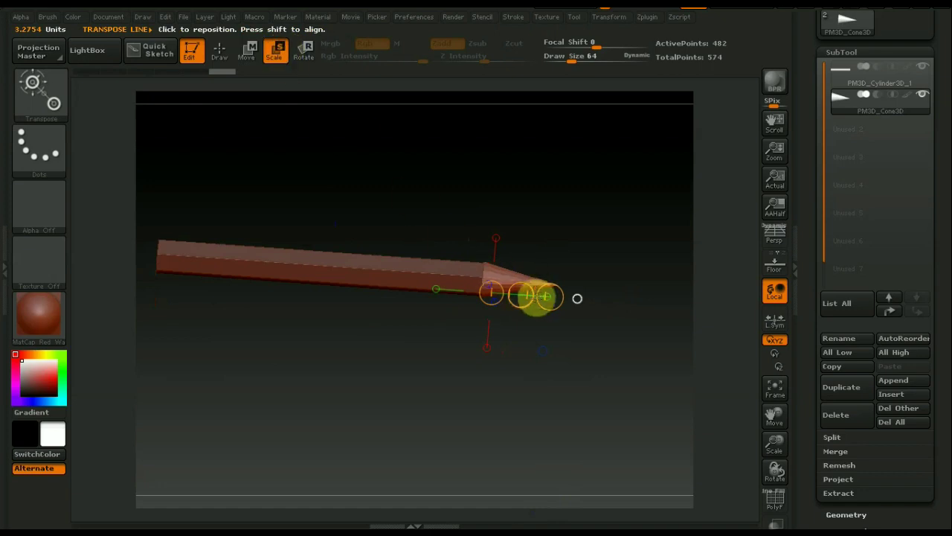
left_click_drag(512, 275, 523, 151)
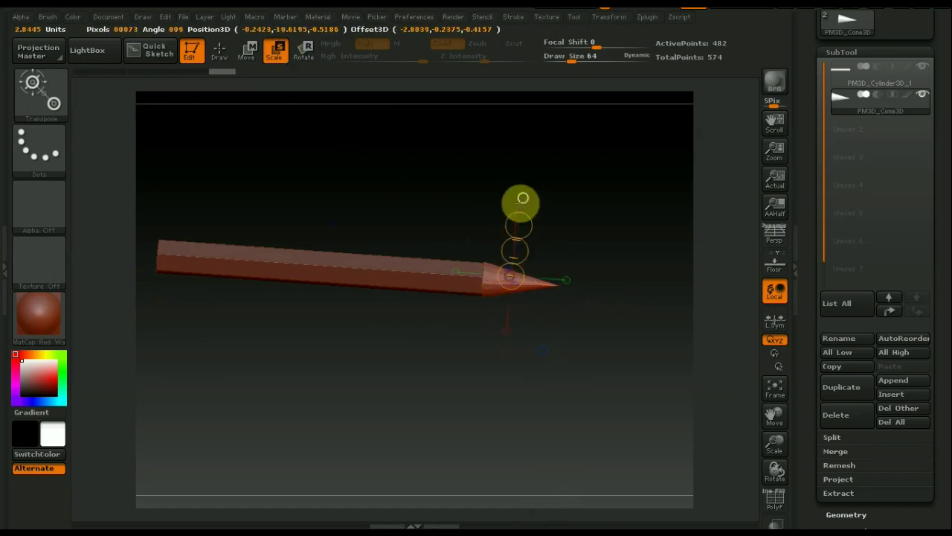
left_click(511, 276)
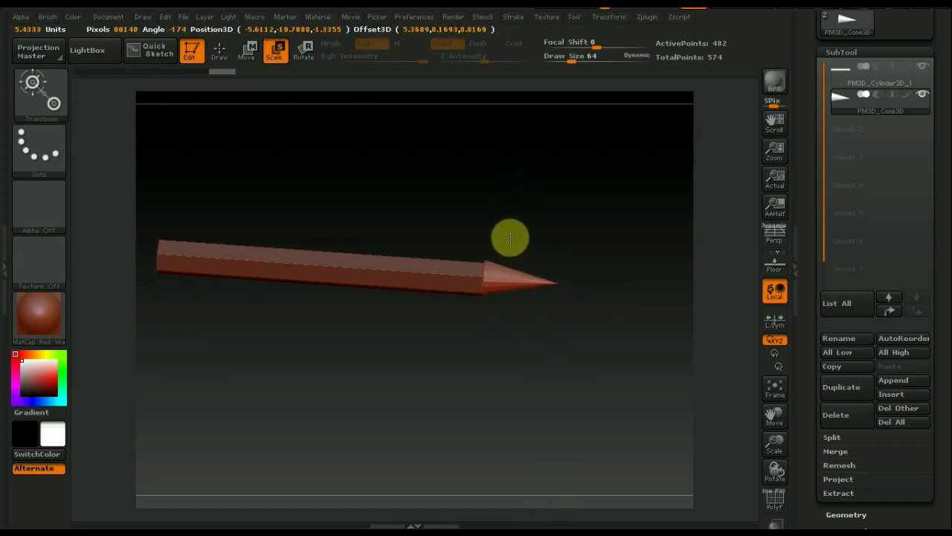
left_click(510, 238)
left_click_drag(614, 263, 597, 268, "shift")
left_click(248, 50)
left_click_drag(512, 227, 514, 234)
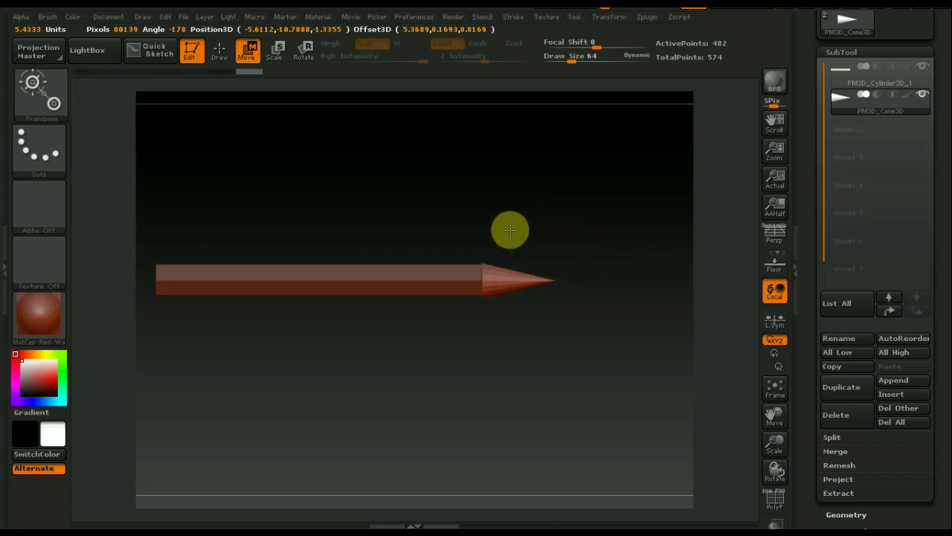
mouse_move(555, 377)
left_mouse_down()
mouse_move(555, 389)
mouse_move(561, 298)
left_mouse_up()
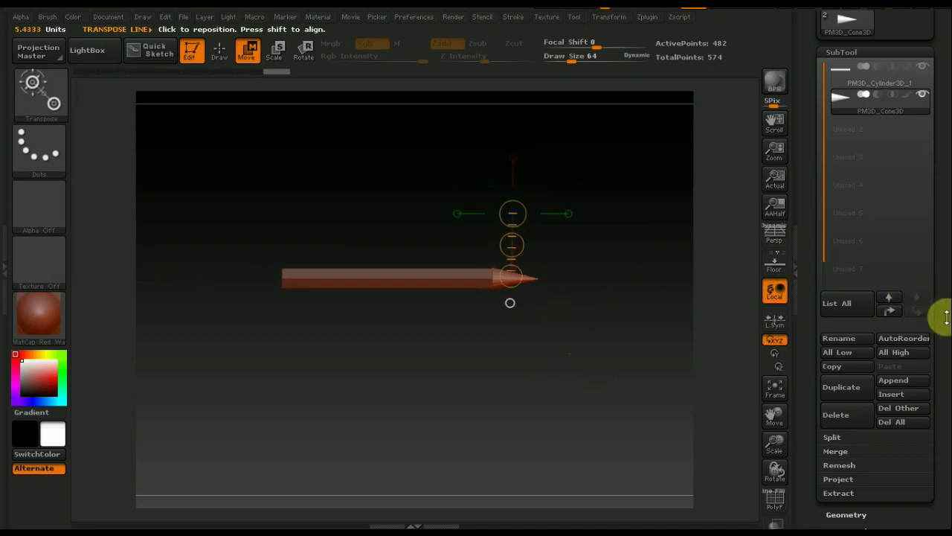
Append a Cylinder3D subtool, move it to the pencil's back end, and subdivide it.
left_click(882, 380)
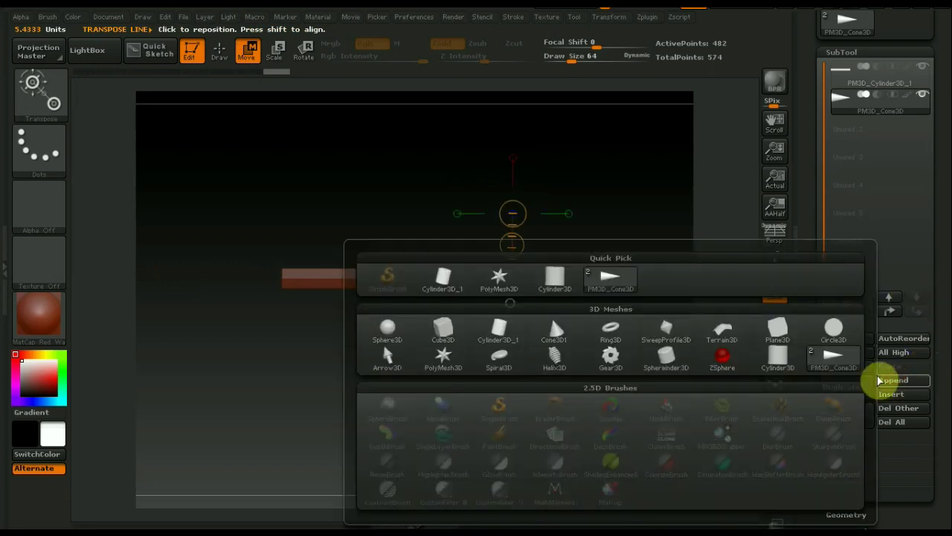
left_click(496, 326)
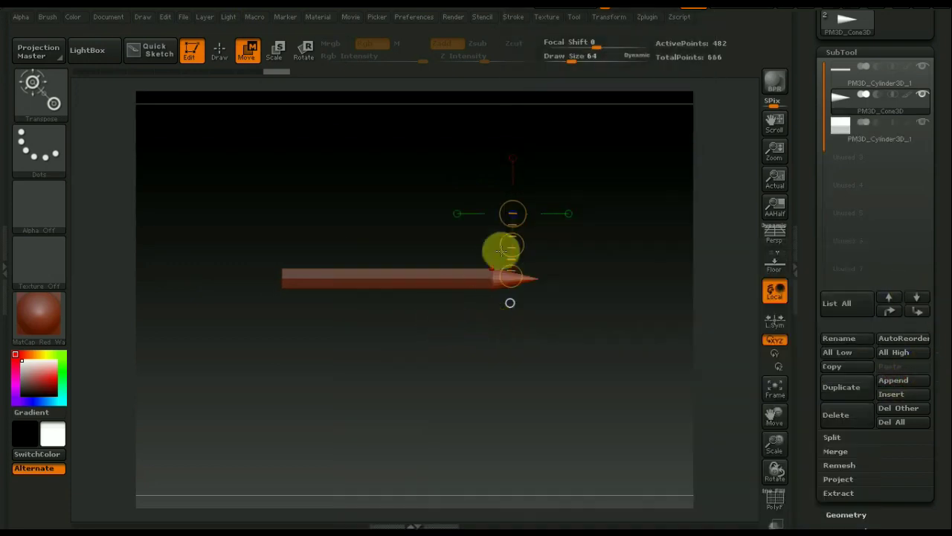
left_click(844, 130)
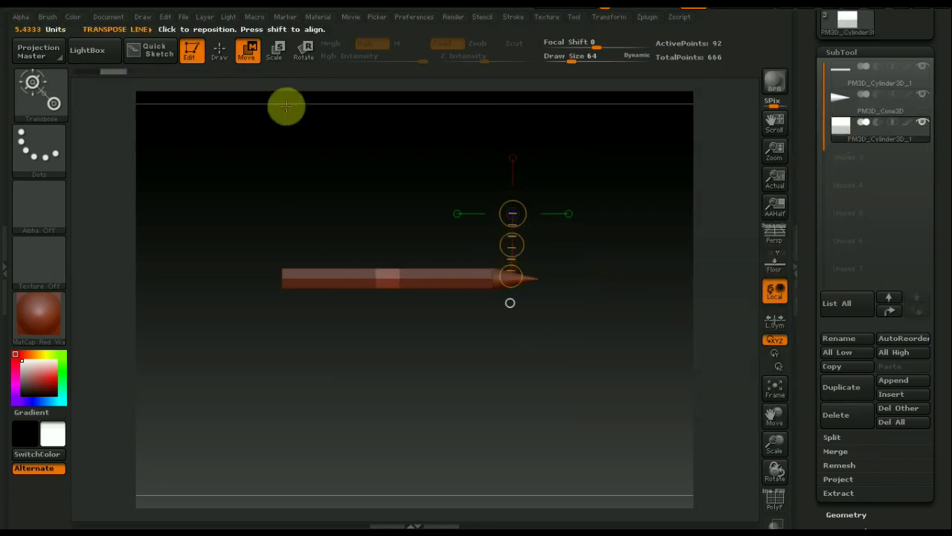
left_click_drag(389, 280, 234, 279)
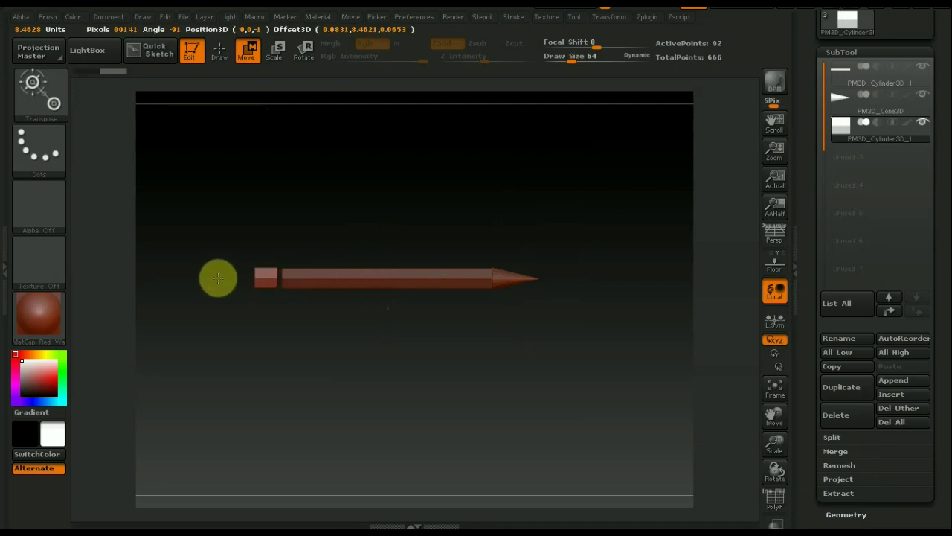
left_click_drag(222, 277, 223, 277)
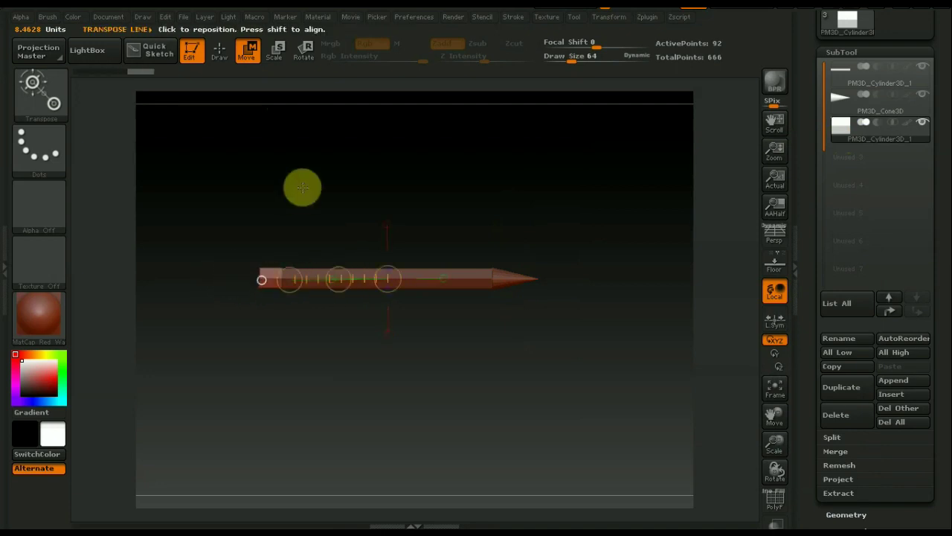
key("ctrl+d")
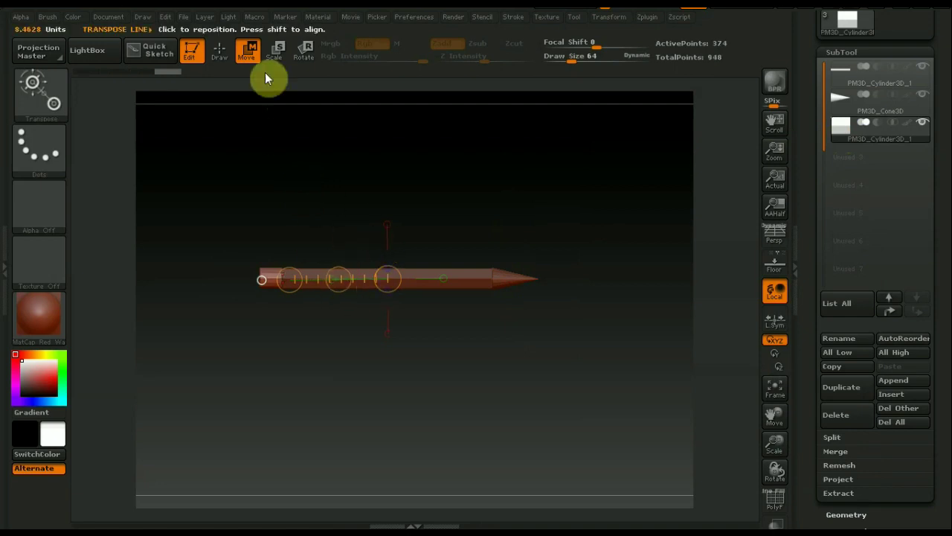
Scale the new cylinder into a slightly wider collar and seat it on the back end.
left_click(274, 49)
left_click_drag(270, 277, 273, 355)
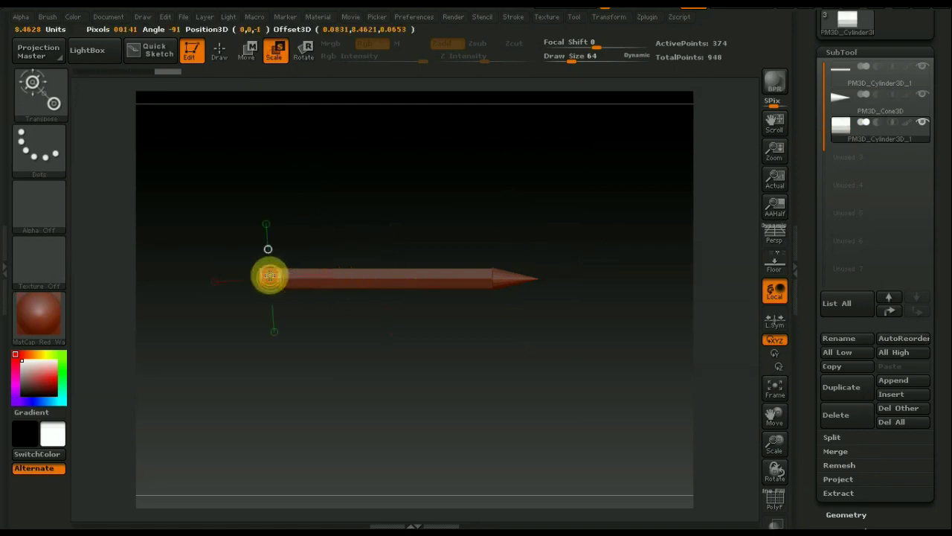
left_click(272, 366)
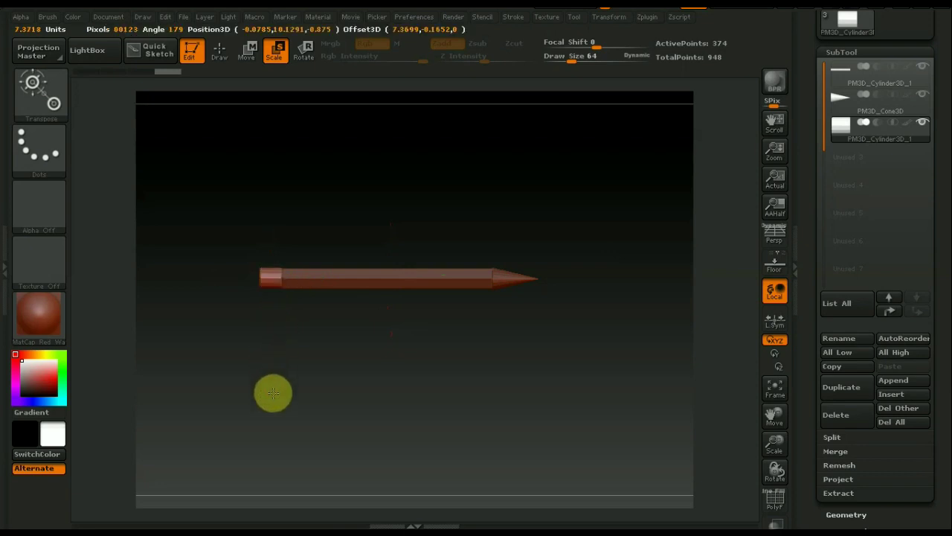
mouse_move(270, 277)
left_mouse_down()
mouse_move(276, 363)
mouse_move(300, 457)
left_mouse_up()
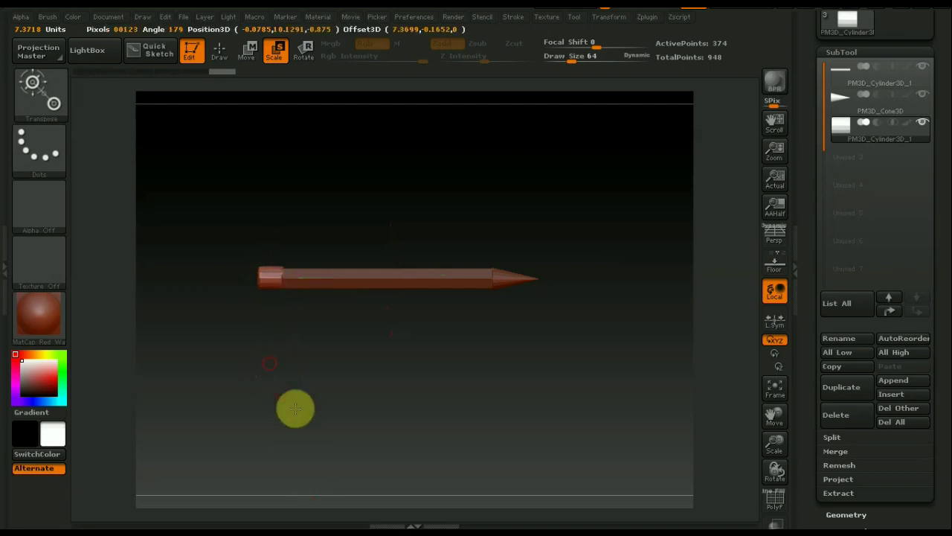
left_click(245, 47)
left_click_drag(270, 321, 421, 331)
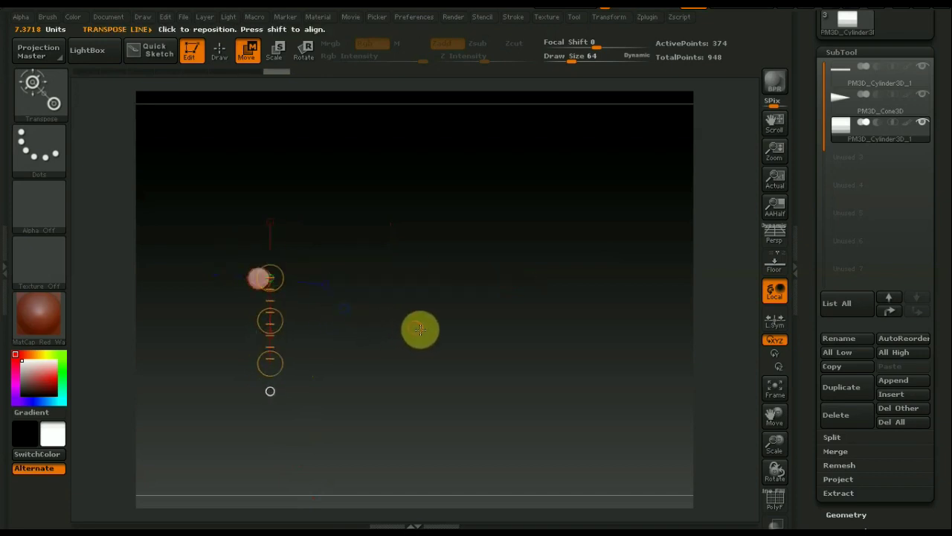
left_click(272, 319)
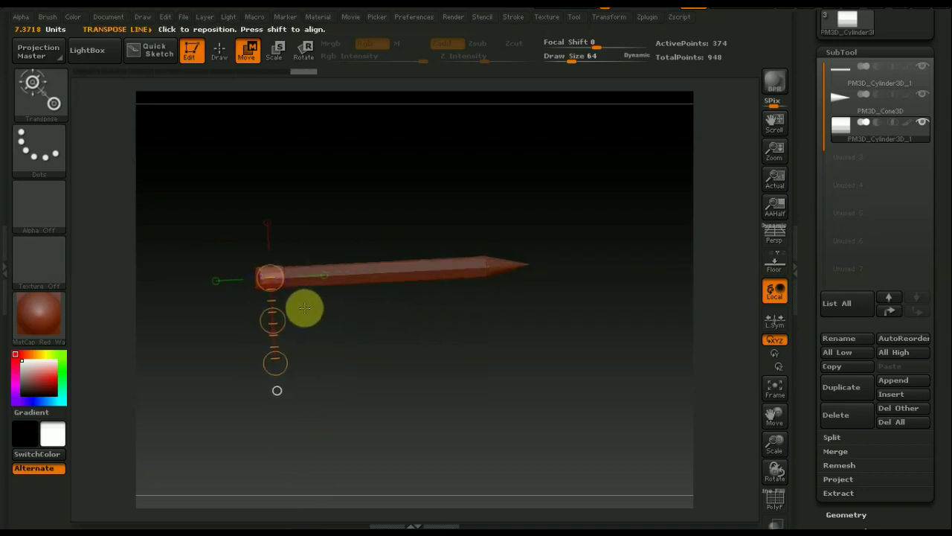
mouse_move(387, 346)
left_mouse_down("shift")
mouse_move(327, 324)
mouse_move(269, 318)
left_mouse_up("shift")
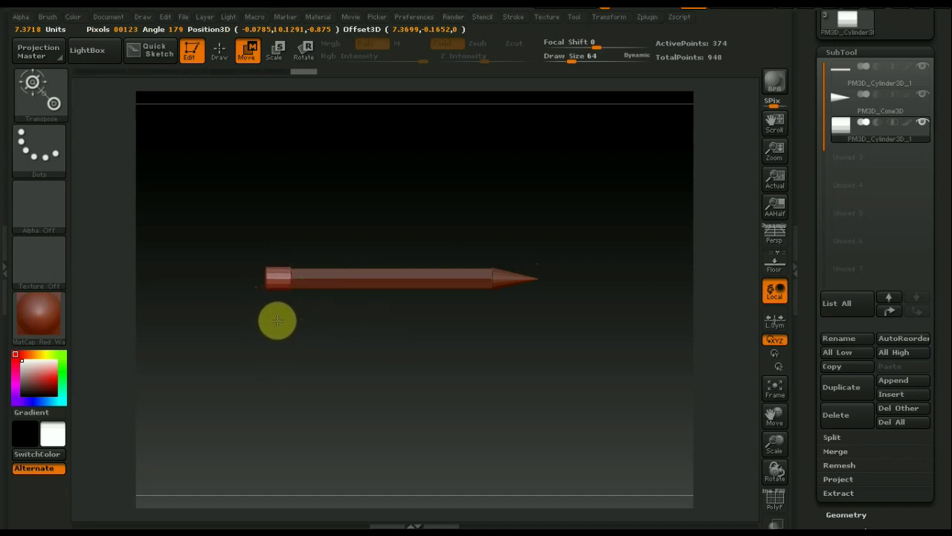
left_click(277, 320)
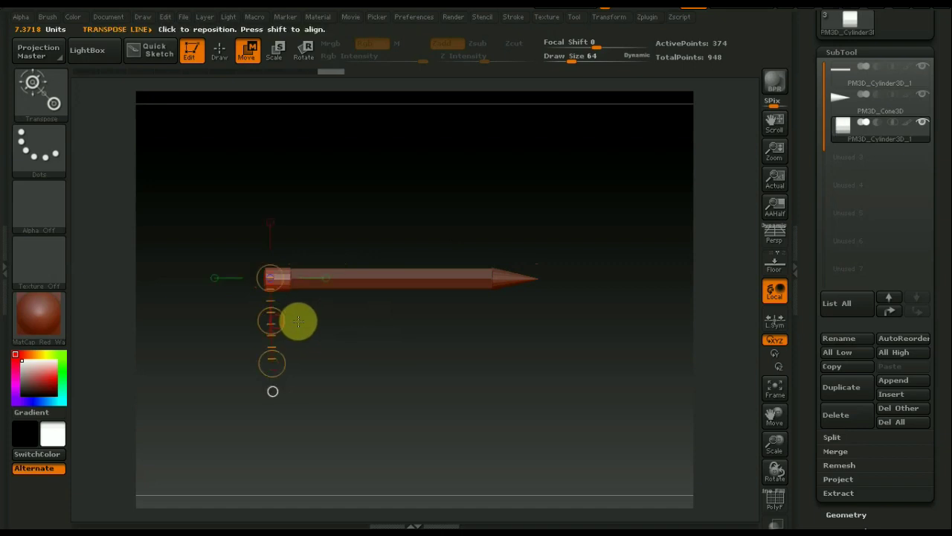
left_click(223, 50)
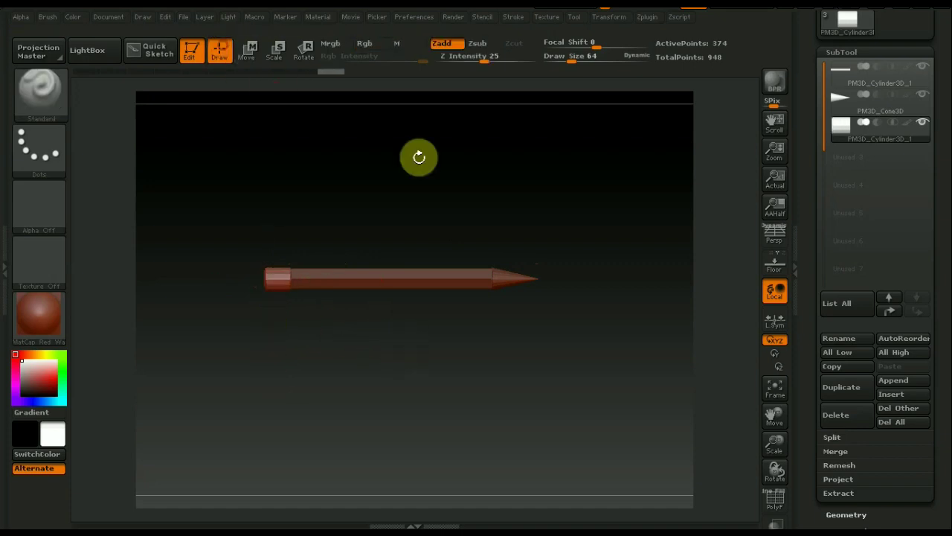
Append another Cylinder3D, slide it to the pencil's back end as a second band, and subdivide.
left_click(895, 383)
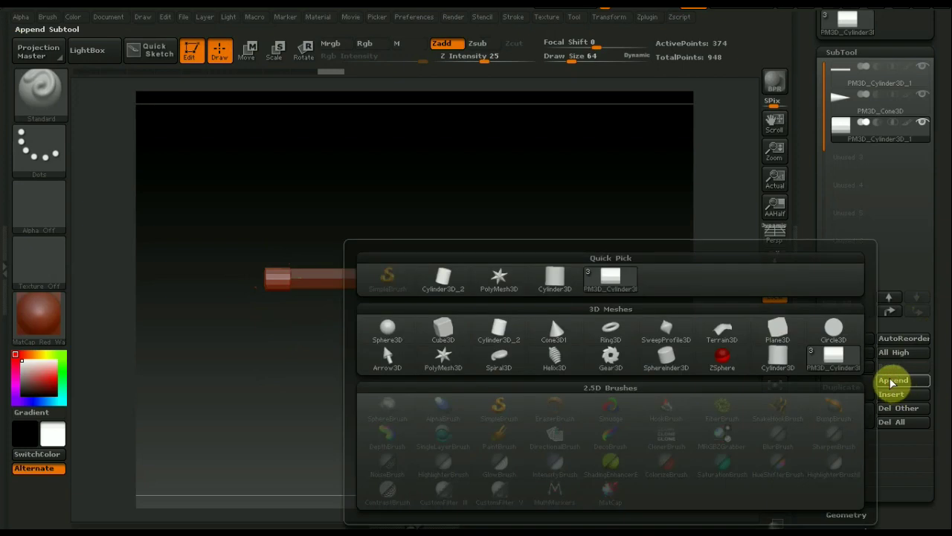
left_click(496, 332)
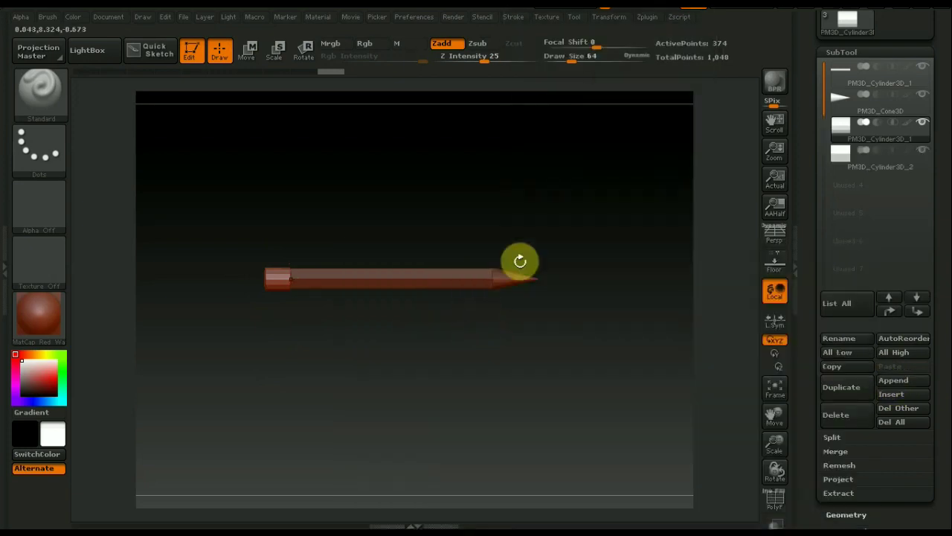
left_click(832, 165)
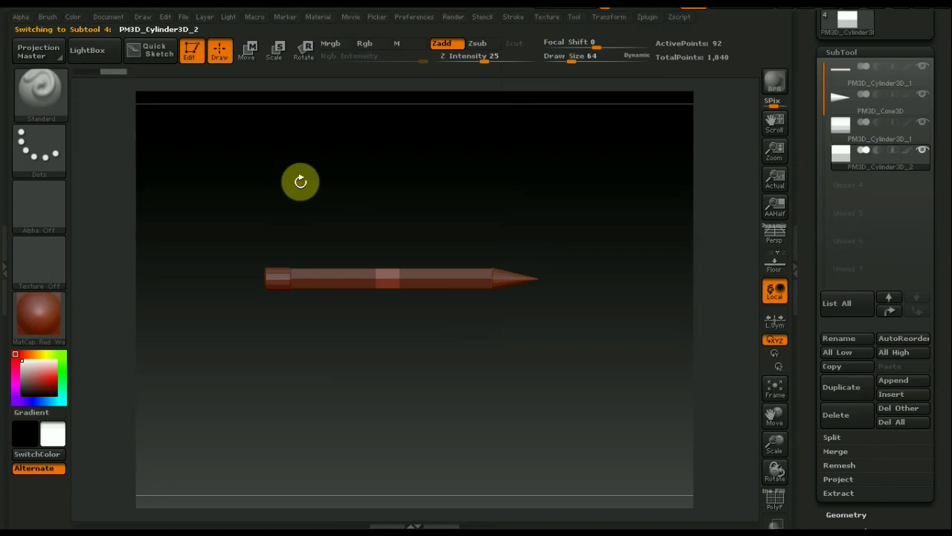
left_click(251, 50)
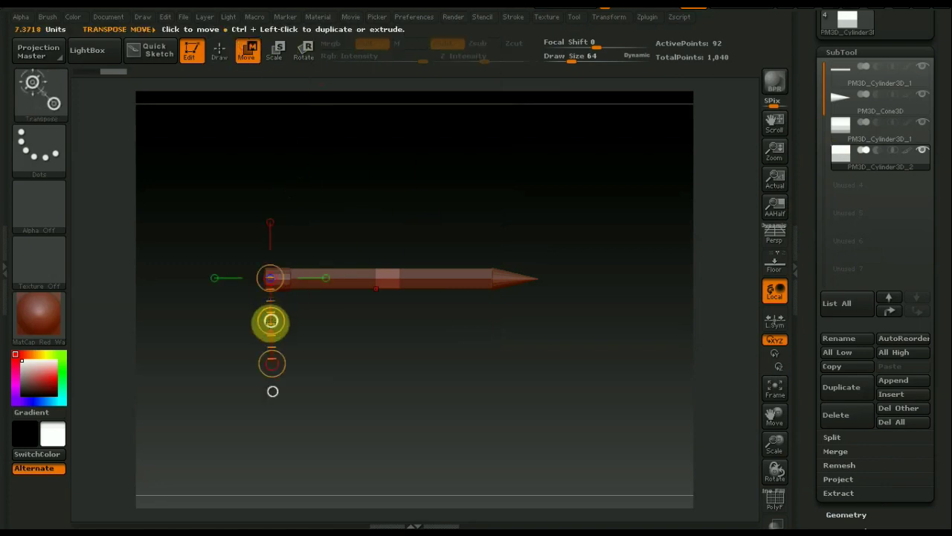
left_click_drag(270, 321, 151, 325)
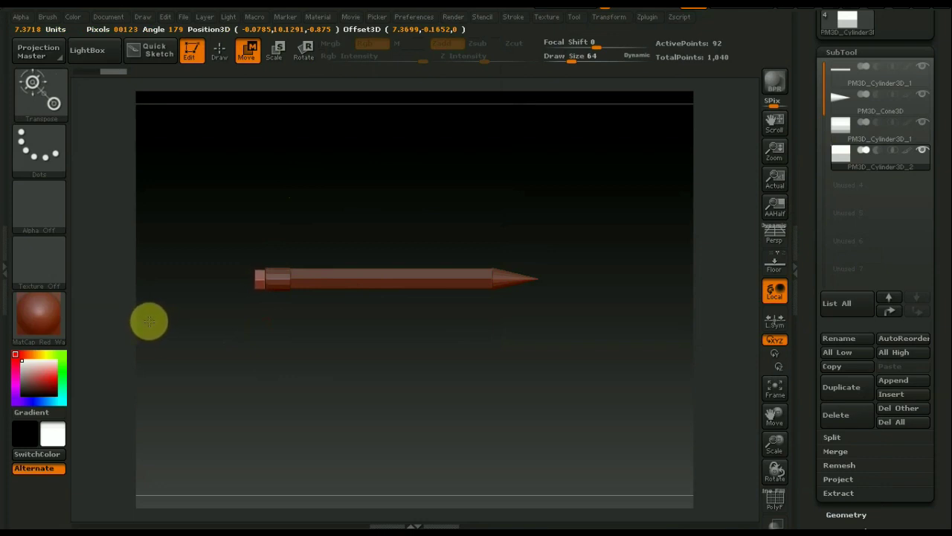
left_click_drag(355, 206, 421, 201)
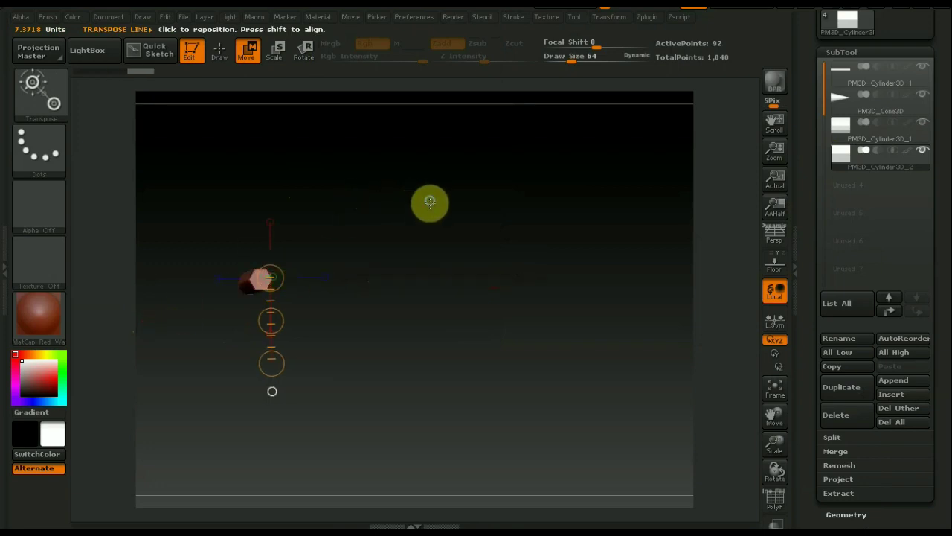
mouse_move(414, 344)
left_mouse_down()
mouse_move(389, 300)
mouse_move(430, 462)
mouse_move(399, 382)
mouse_move(408, 389)
left_mouse_up()
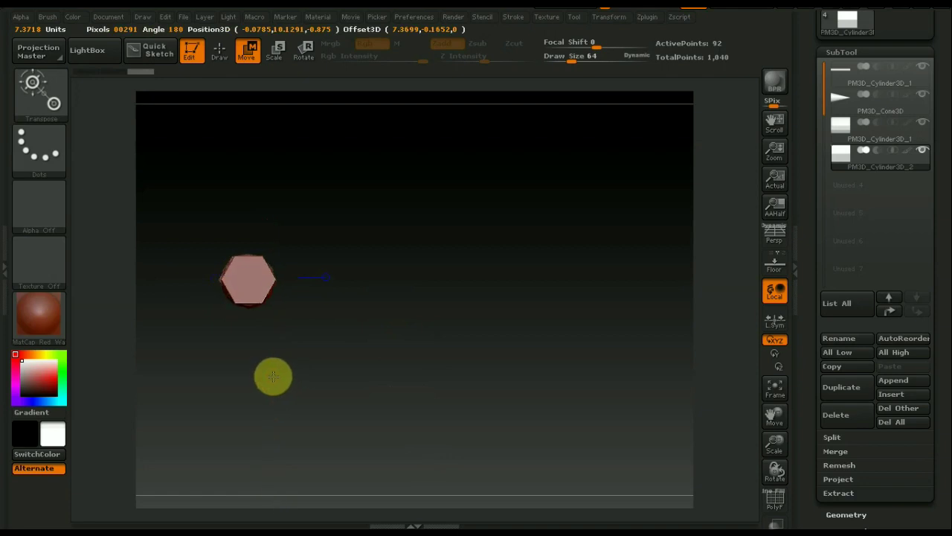
key("ctrl")
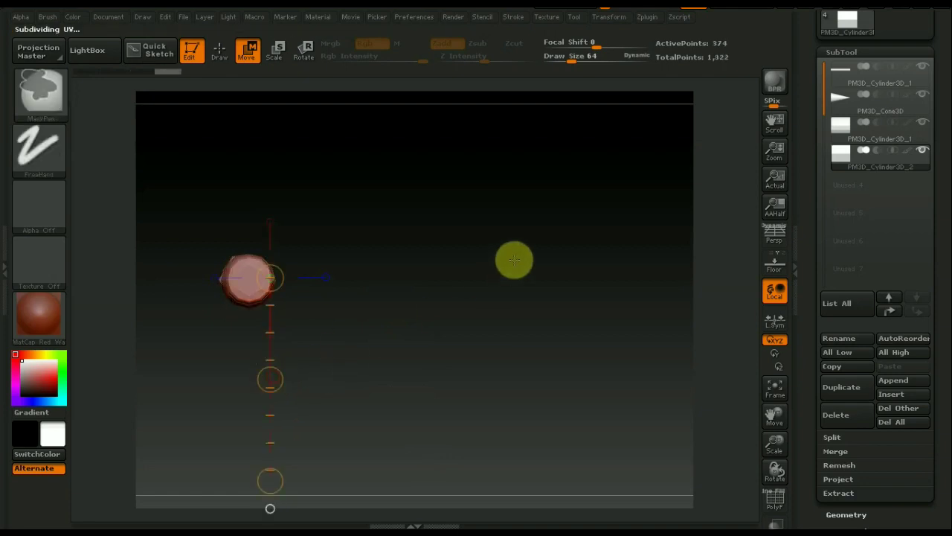
Orbit around the pencil model to inspect it, then scroll the tray up to the Tool palette.
mouse_move(523, 295)
left_mouse_down()
mouse_move(465, 295)
mouse_move(443, 309)
left_mouse_up()
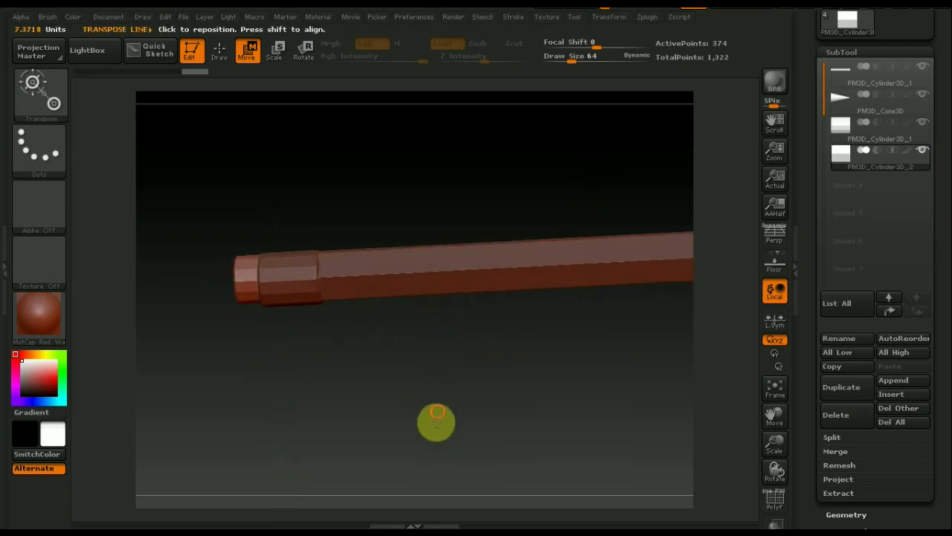
left_click_drag(436, 419, 328, 277, "alt")
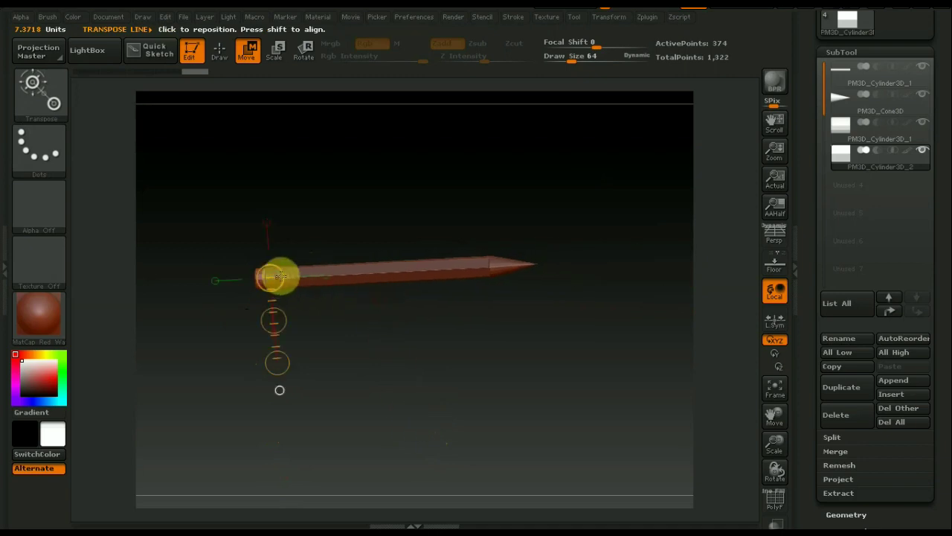
mouse_move(514, 376)
left_mouse_down()
mouse_move(382, 440)
mouse_move(370, 392)
mouse_move(541, 350)
mouse_move(555, 357)
left_mouse_up()
mouse_move(321, 394)
left_mouse_down()
mouse_move(372, 404)
mouse_move(393, 219)
left_mouse_up()
mouse_move(334, 410)
left_mouse_down()
mouse_move(593, 395)
mouse_move(421, 418)
left_mouse_up()
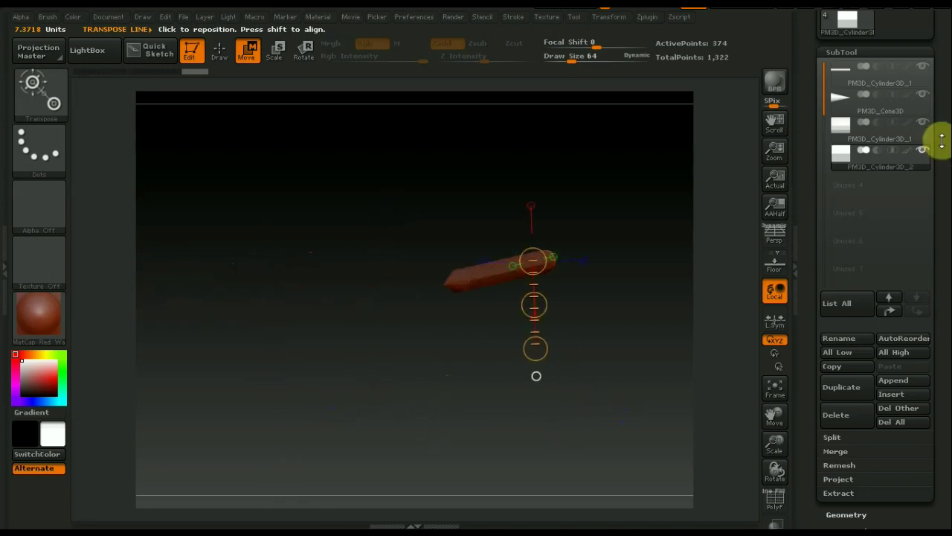
left_click_drag(943, 184, 941, 250)
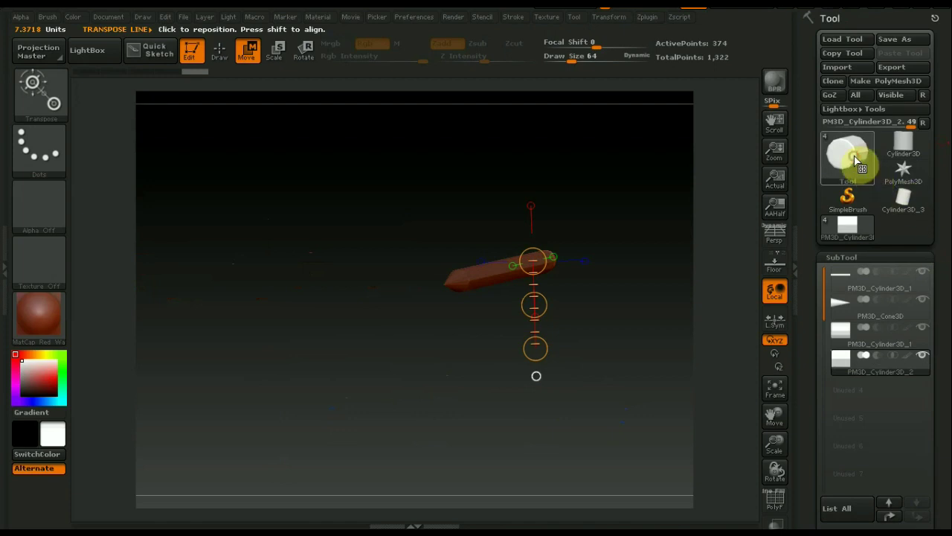
Draw a Sphere3D as a new tool, enter Edit mode, and convert it to PolyMesh3D.
left_click(856, 160)
left_click(546, 210)
left_click_drag(330, 245, 406, 246)
key("ctrl+z")
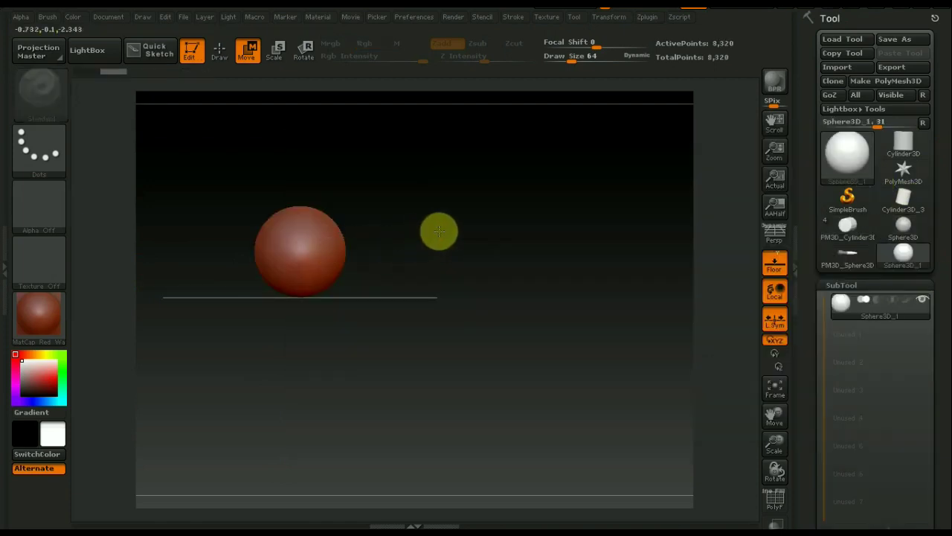
left_click(868, 81)
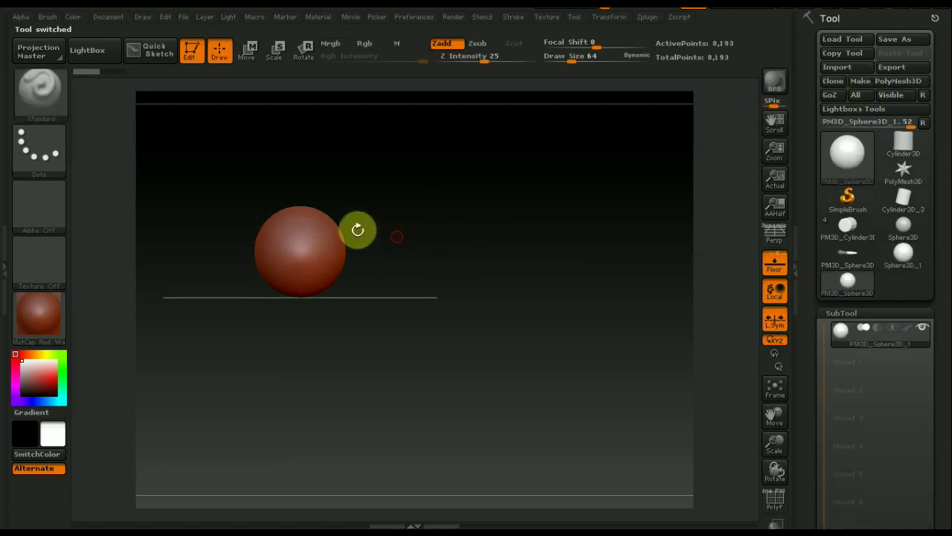
Squash the sphere with Transpose into a flat ellipsoid.
left_click(247, 50)
mouse_move(480, 255)
left_mouse_down()
mouse_move(398, 248)
mouse_move(478, 313)
mouse_move(444, 308)
mouse_move(456, 325)
mouse_move(347, 278)
left_mouse_up()
mouse_move(300, 255)
left_mouse_down()
mouse_move(299, 387)
mouse_move(307, 307)
left_mouse_up()
left_click_drag(585, 340, 568, 342)
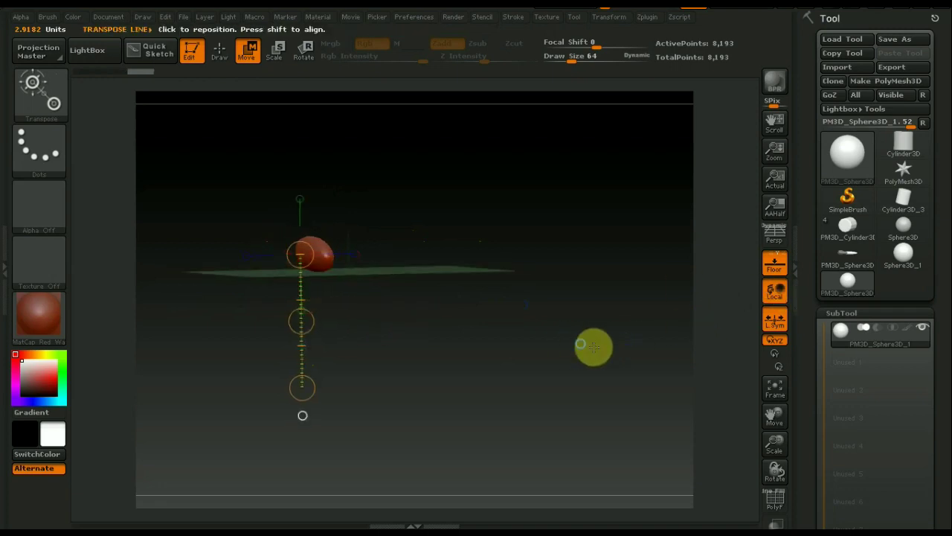
left_click_drag(944, 365, 945, 307)
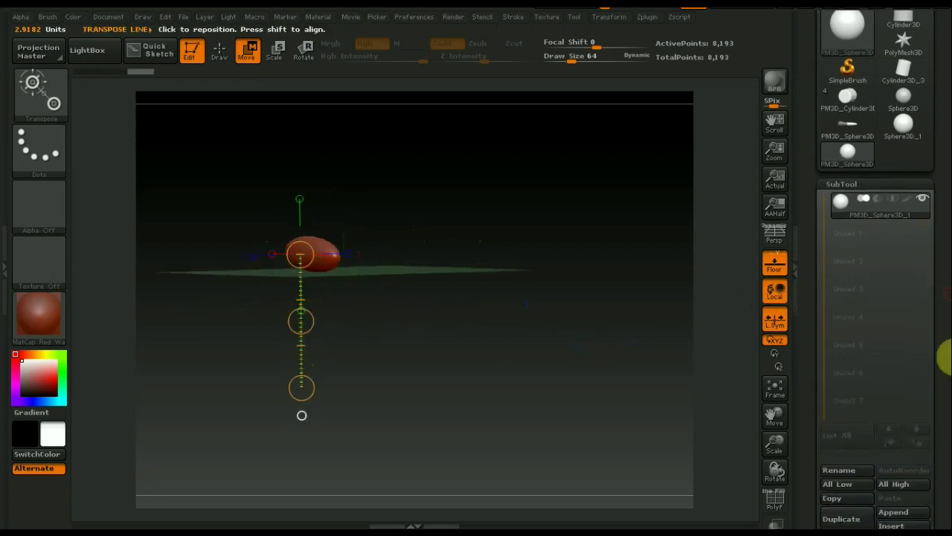
left_click_drag(941, 478, 939, 382)
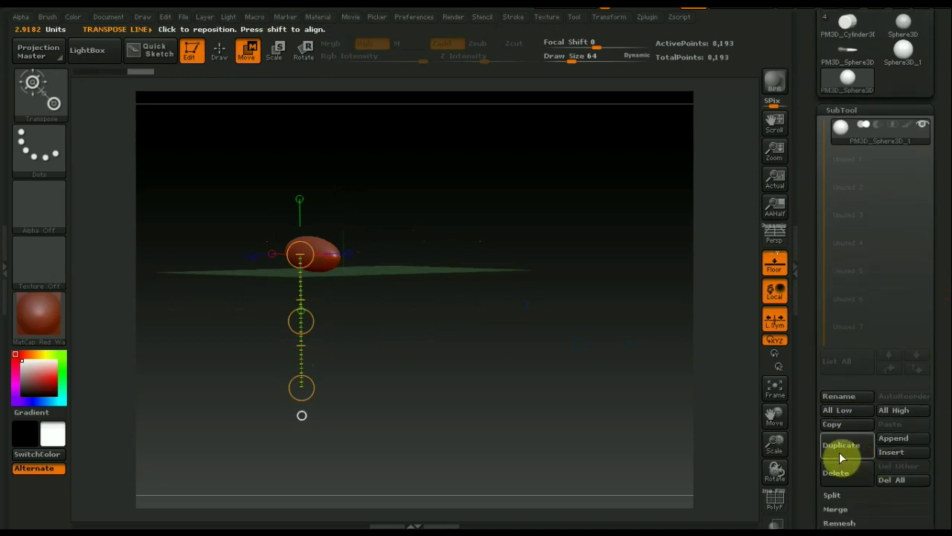
Duplicate the ellipsoid three times and lift the PM3D_Sphere3D_3 copy above the original.
left_click(843, 449)
double_click(844, 447)
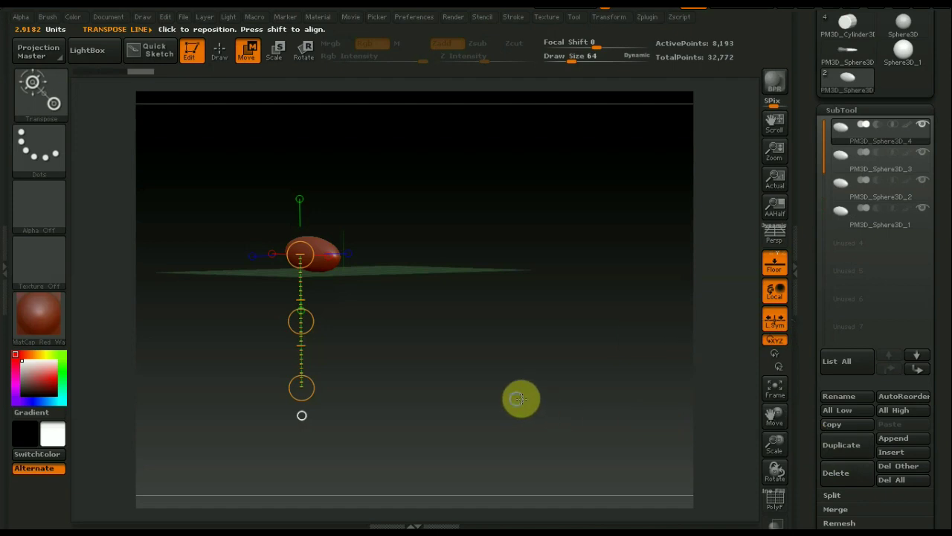
left_click_drag(516, 397, 547, 402)
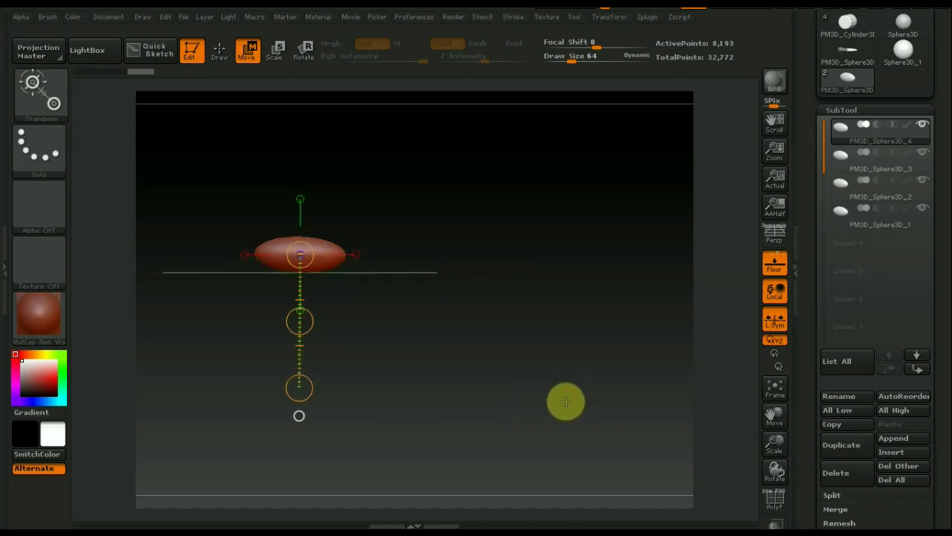
left_click(834, 154)
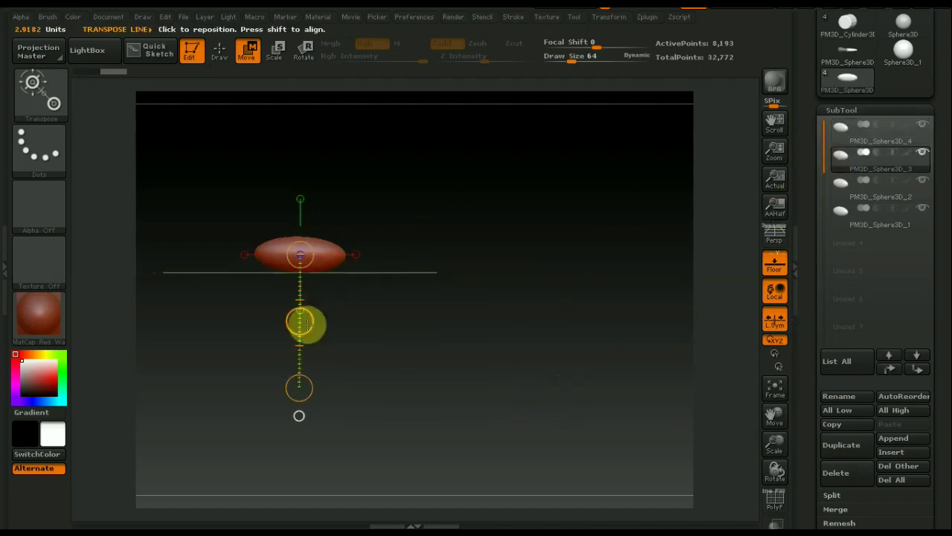
left_click_drag(299, 321, 298, 306)
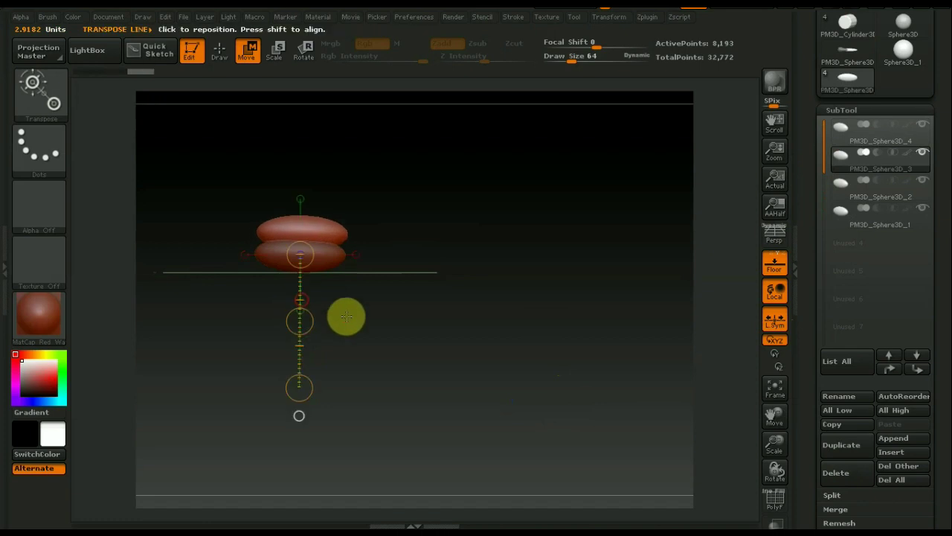
mouse_move(486, 347)
left_mouse_down()
mouse_move(378, 356)
mouse_move(413, 338)
left_mouse_up()
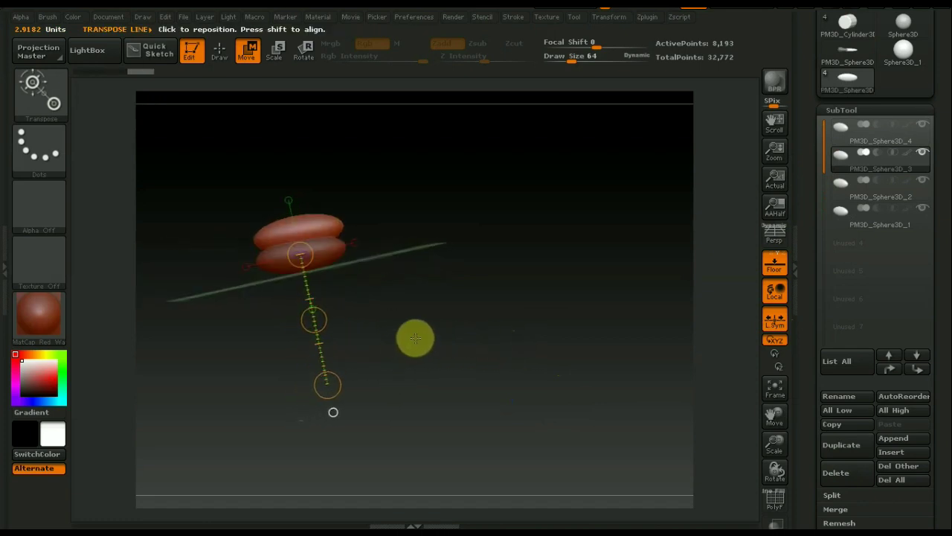
Select PM3D_Sphere3D_2 and stretch it wider along a new Transpose line.
left_click(841, 186)
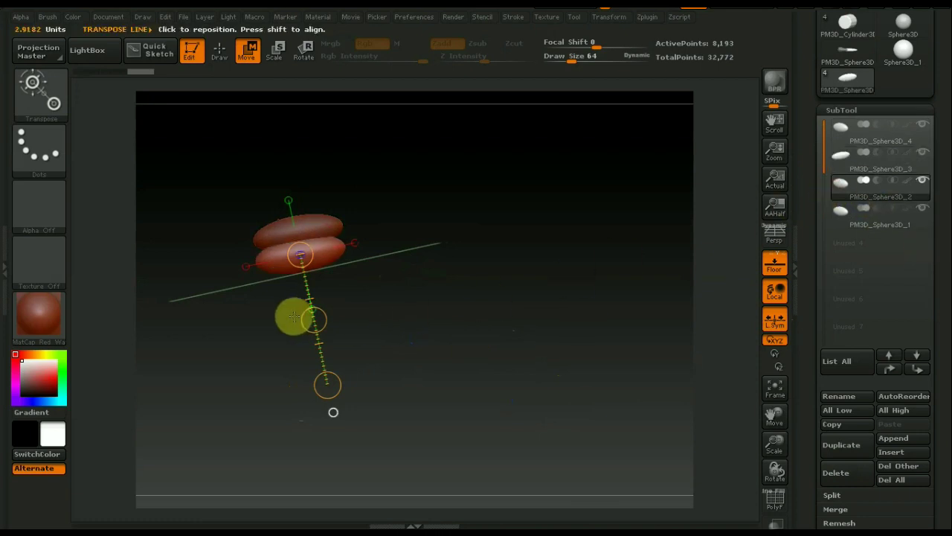
left_click_drag(393, 319, 452, 313)
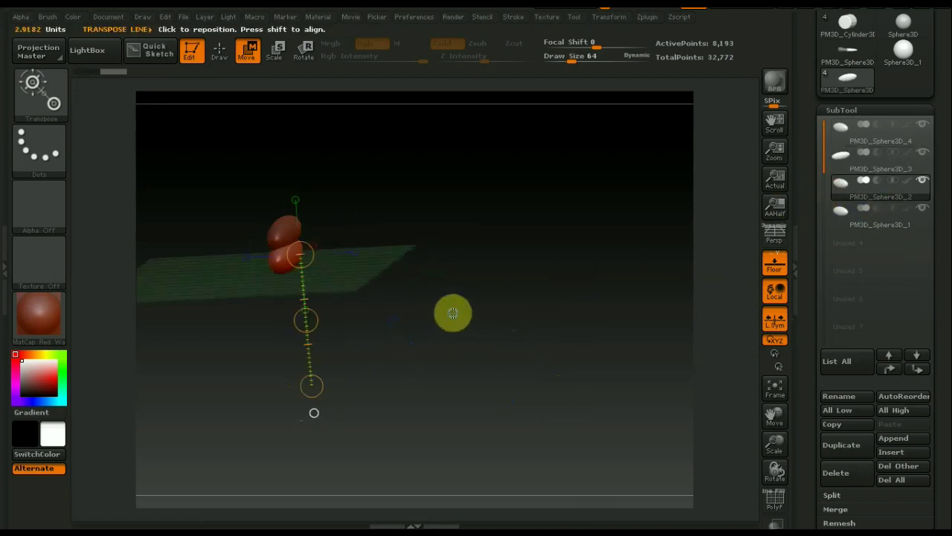
left_click(300, 319)
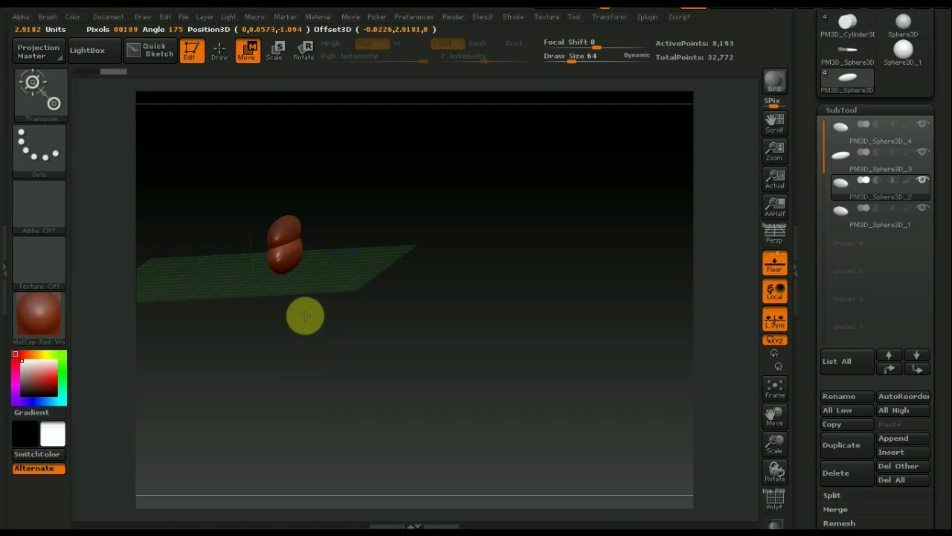
left_click_drag(300, 255, 324, 384)
left_click_drag(499, 332, 436, 335)
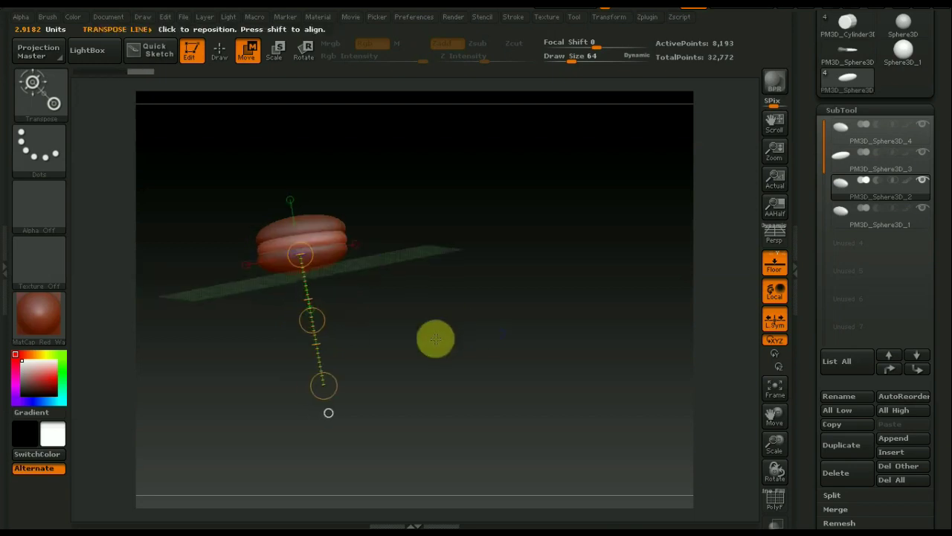
left_click_drag(354, 230, 464, 227)
left_click_drag(483, 391, 410, 325, "shift")
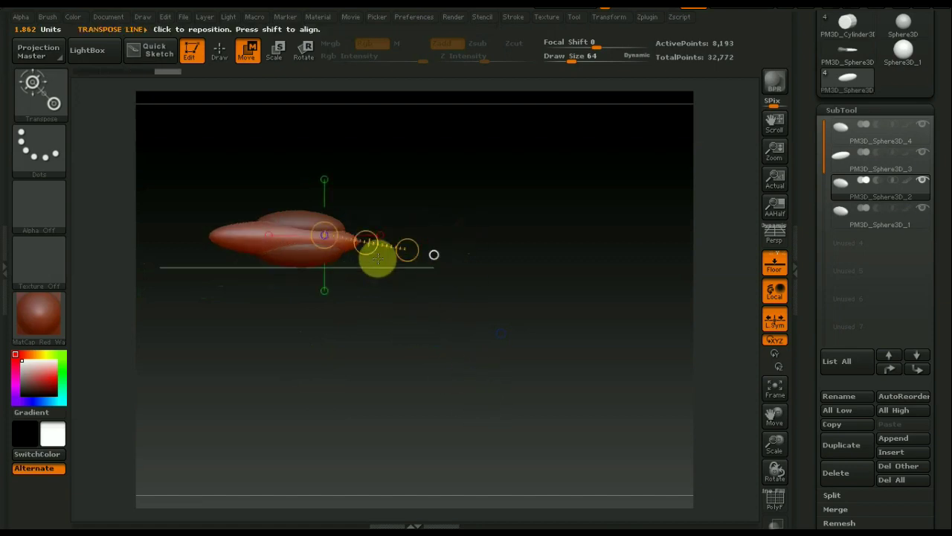
Slide the stretched copy left behind the stacked pair, then snap to a side view.
left_click_drag(366, 242, 344, 238)
left_click_drag(399, 402, 485, 423, "alt")
mouse_move(495, 385)
left_mouse_down()
mouse_move(535, 446)
mouse_move(502, 386)
mouse_move(491, 400)
mouse_move(570, 403)
left_mouse_up()
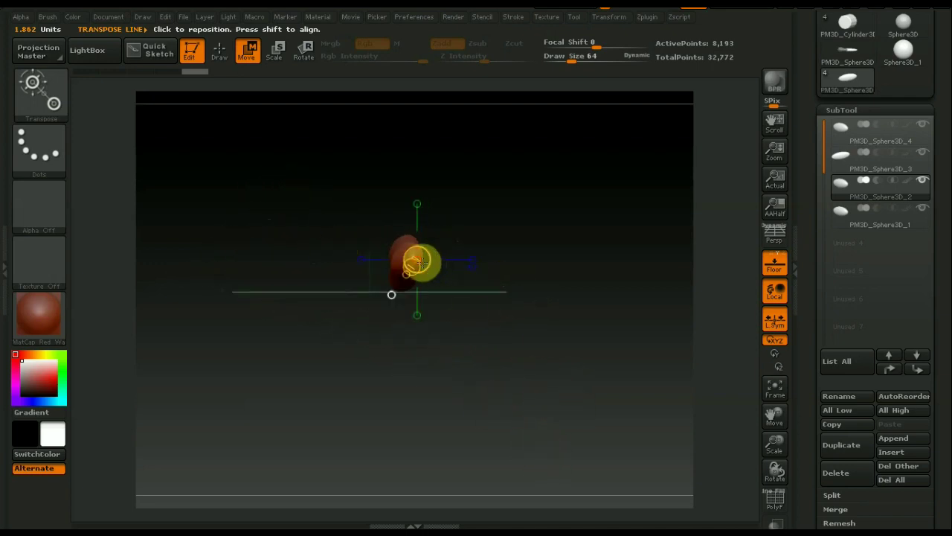
left_click_drag(402, 258, 348, 260)
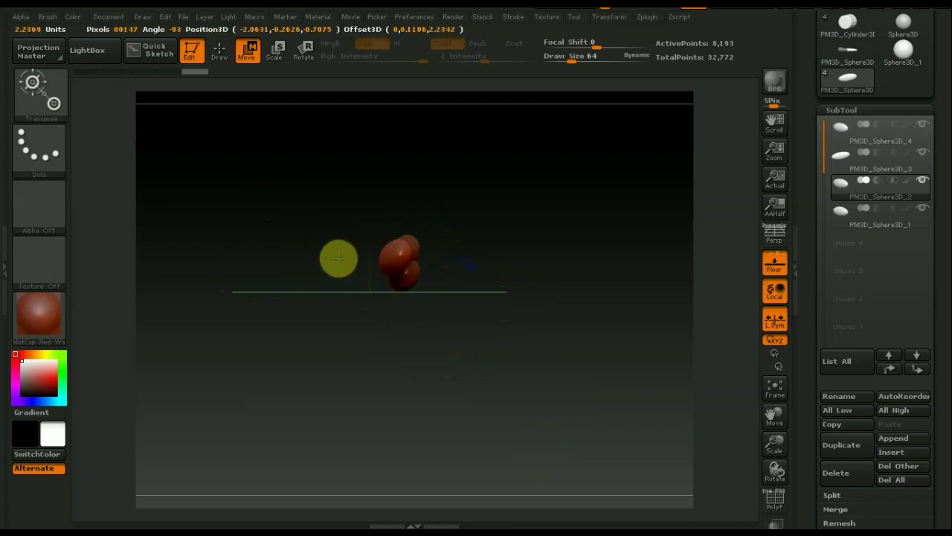
mouse_move(342, 258)
left_mouse_down()
mouse_move(531, 330)
mouse_move(497, 328)
left_mouse_up()
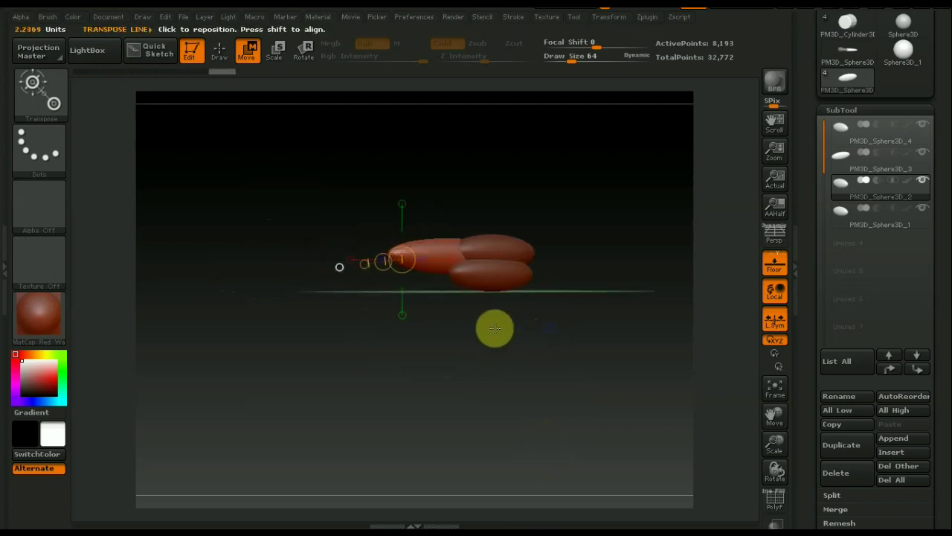
mouse_move(565, 352)
left_mouse_down()
mouse_move(568, 373)
mouse_move(563, 339)
left_mouse_up()
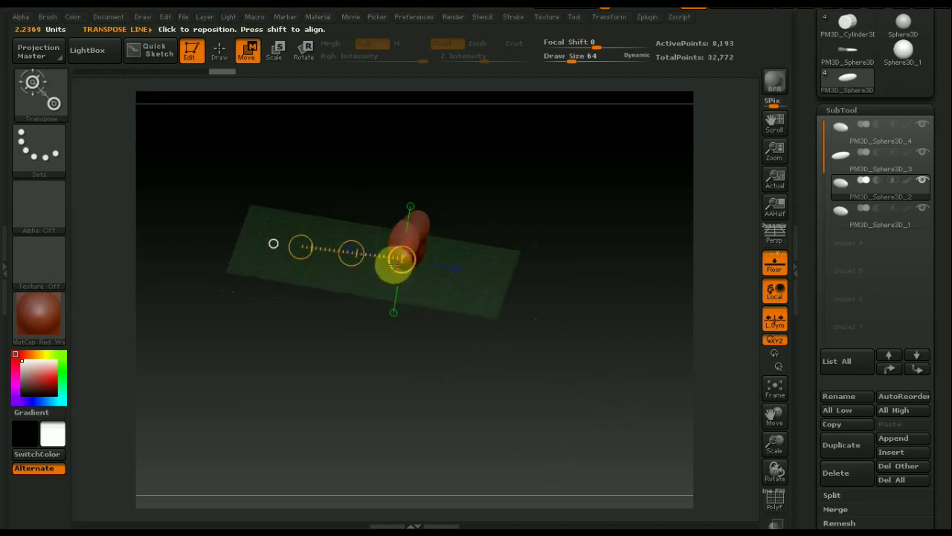
left_click_drag(352, 253, 344, 255)
left_click_drag(684, 349, 616, 323)
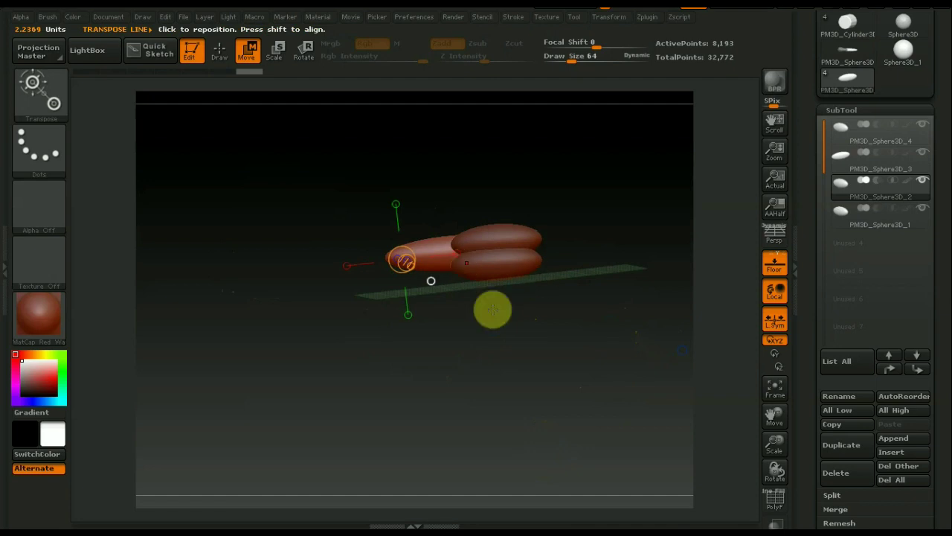
left_click_drag(578, 439, 573, 444, "shift")
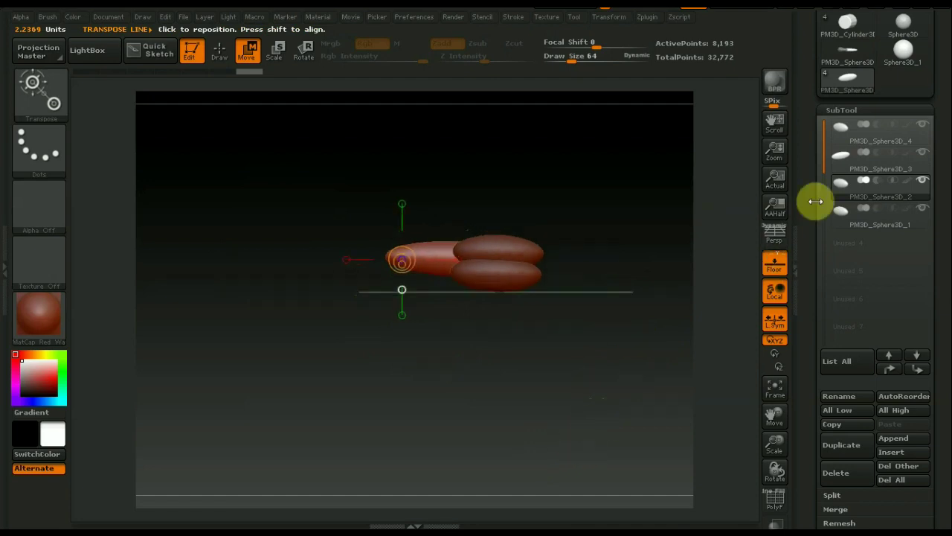
Stretch the first ellipsoid into a long oval and slide it far to the left.
left_click(839, 210)
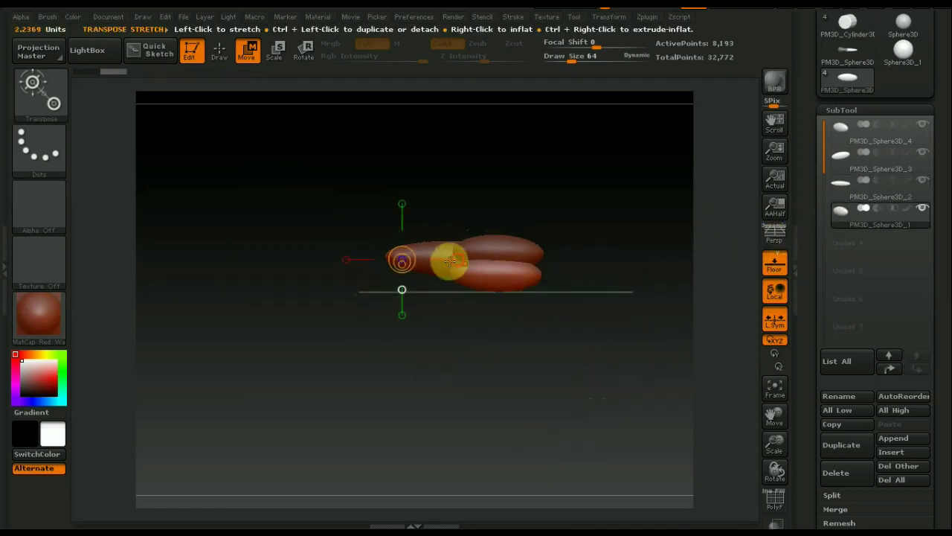
mouse_move(402, 260)
left_mouse_down()
mouse_move(474, 266)
mouse_move(181, 275)
left_mouse_up()
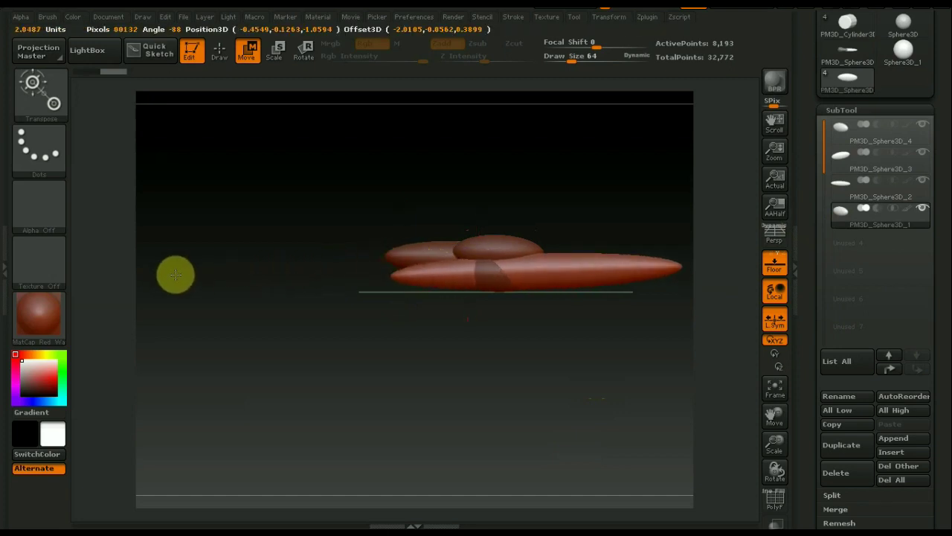
mouse_move(596, 266)
left_mouse_down()
mouse_move(580, 223)
mouse_move(593, 157)
left_mouse_up()
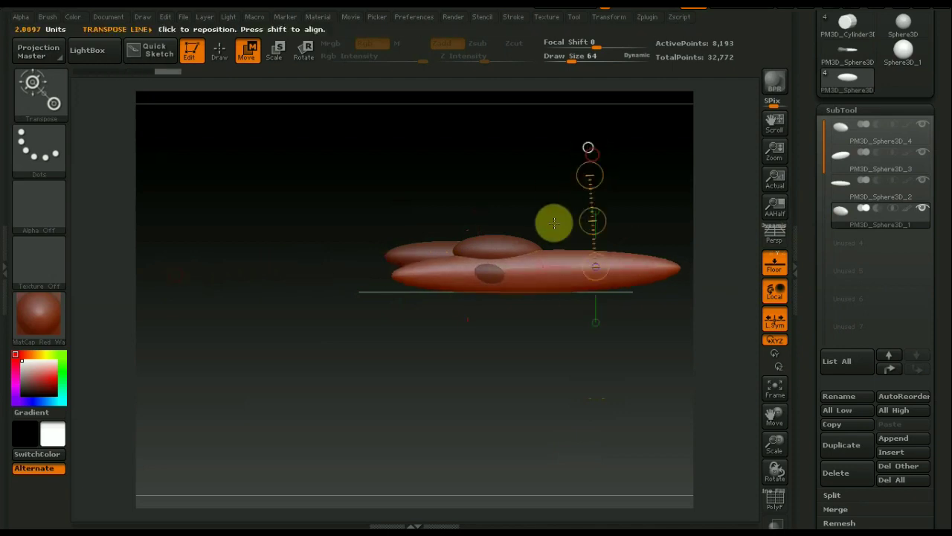
left_click_drag(593, 221, 407, 217)
Nudge the long oval slightly right, then make PM3D_Sphere3D_4 the active subtool.
mouse_move(556, 348)
left_mouse_down()
mouse_move(638, 359)
mouse_move(630, 344)
left_mouse_up()
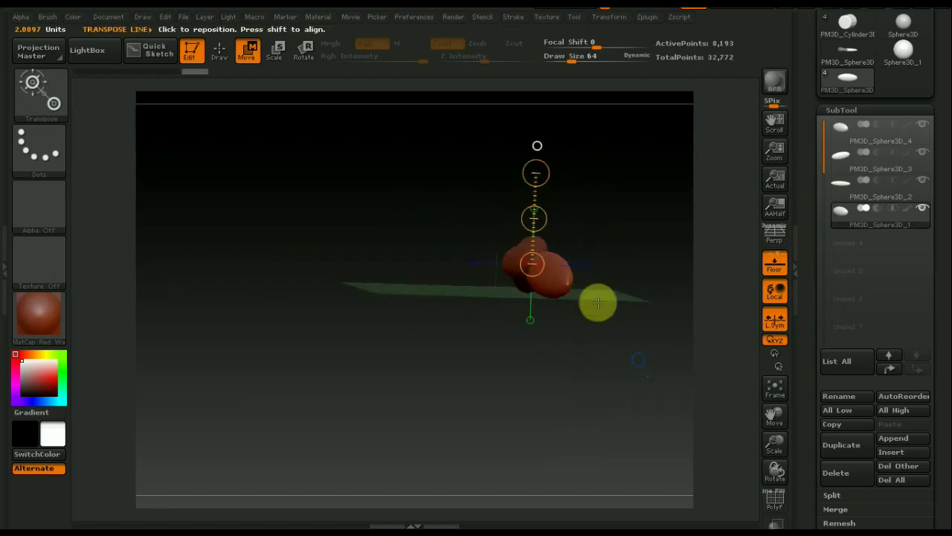
left_click_drag(531, 216, 508, 216)
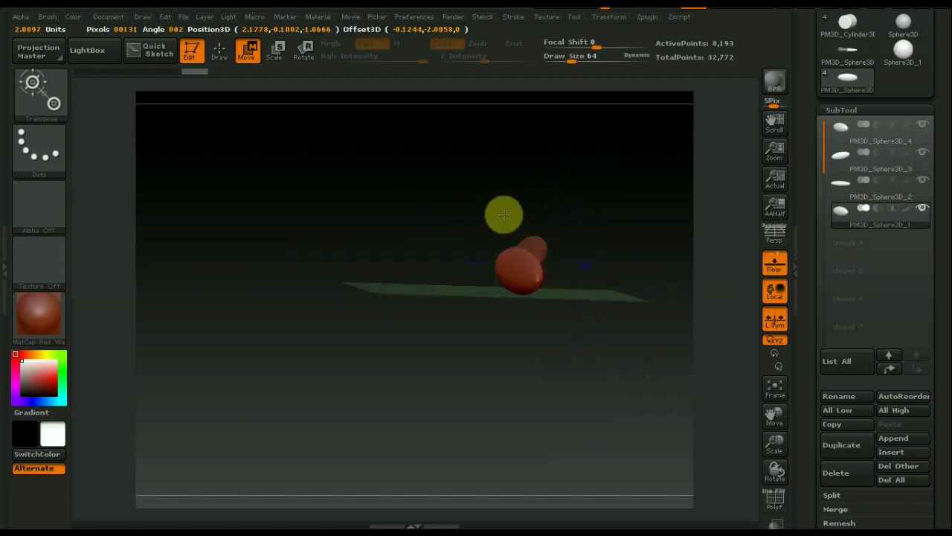
mouse_move(587, 355)
left_mouse_down()
mouse_move(504, 355)
mouse_move(508, 374)
left_mouse_up()
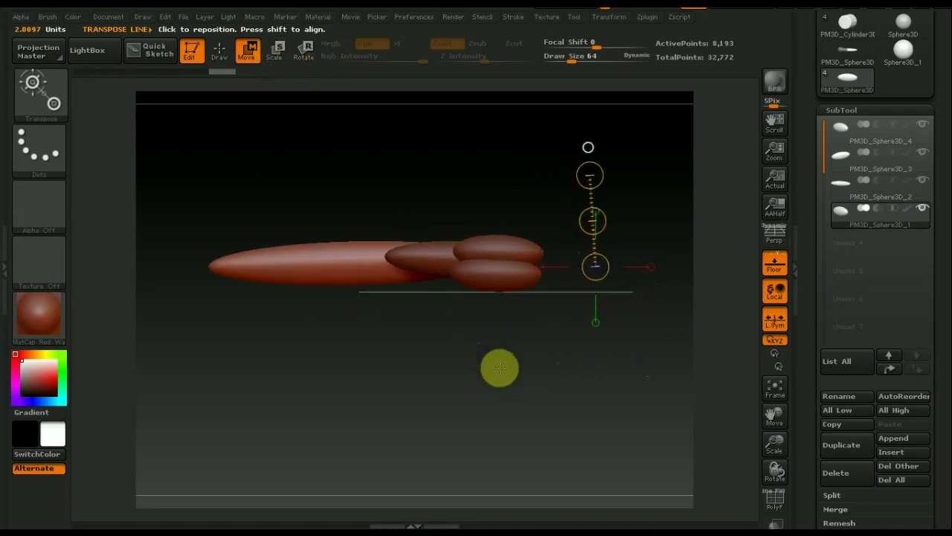
left_click_drag(464, 370, 493, 357, "alt")
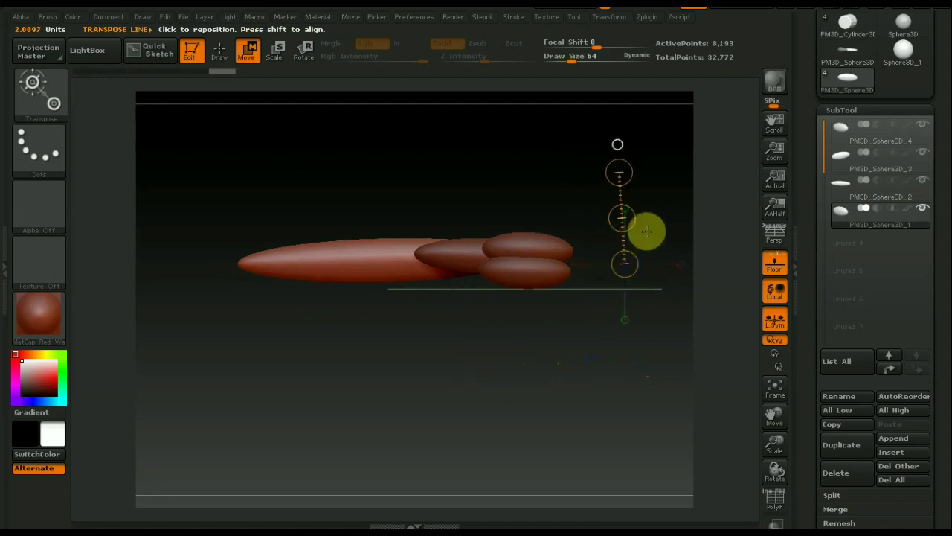
left_click_drag(622, 217, 663, 217)
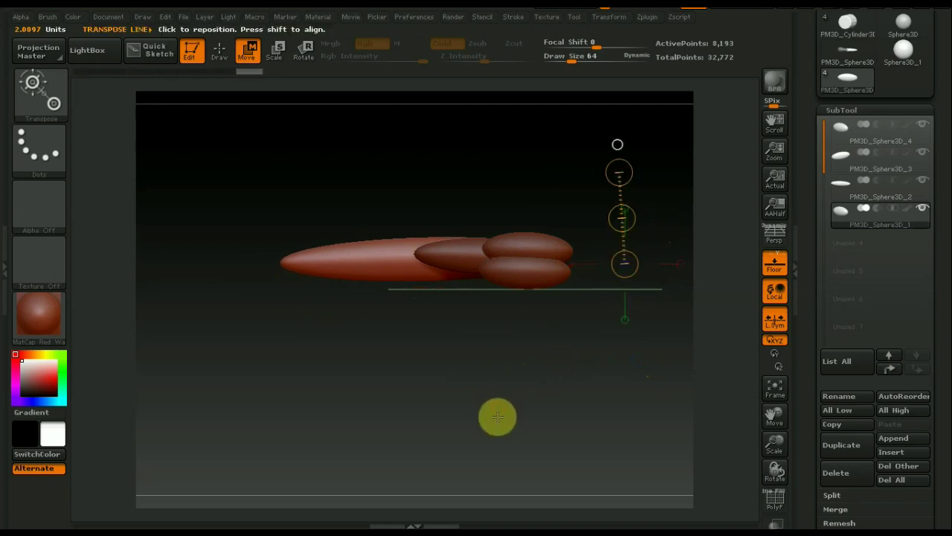
mouse_move(528, 383)
left_mouse_down()
mouse_move(586, 447)
mouse_move(561, 378)
mouse_move(514, 387)
mouse_move(535, 417)
mouse_move(495, 439)
mouse_move(605, 412)
mouse_move(606, 424)
left_mouse_up()
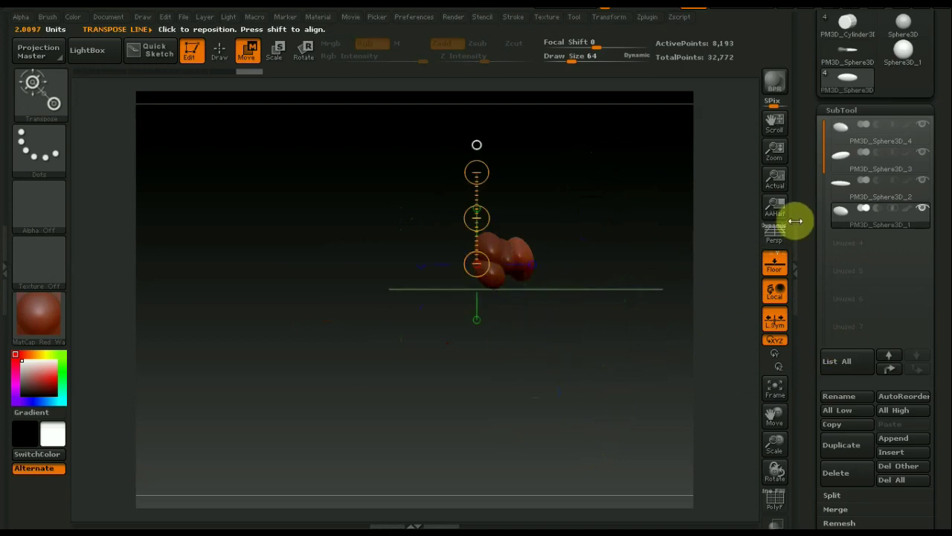
left_click(841, 128)
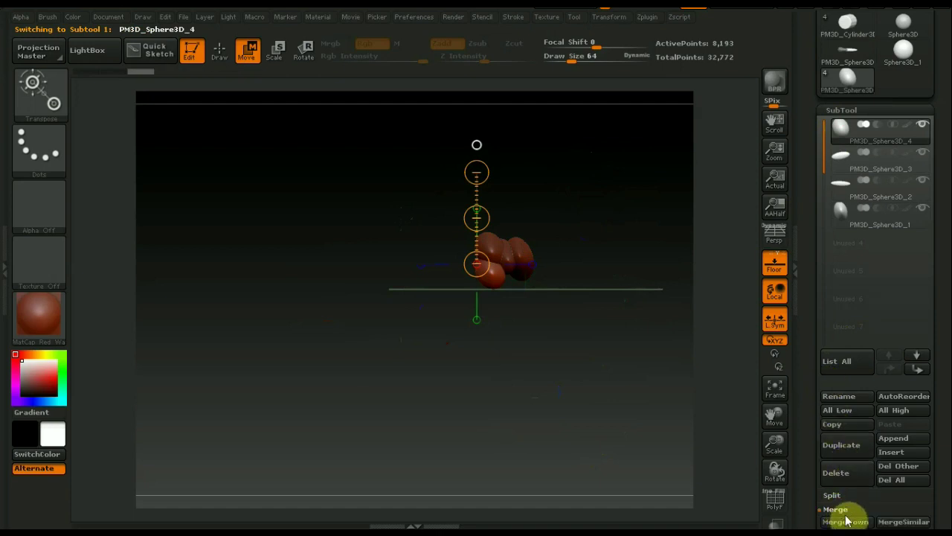
MergeDown the feathers twice into one PM3D_Sphere3D_4 mesh of 32,772 points.
left_click(848, 522)
left_click(848, 513)
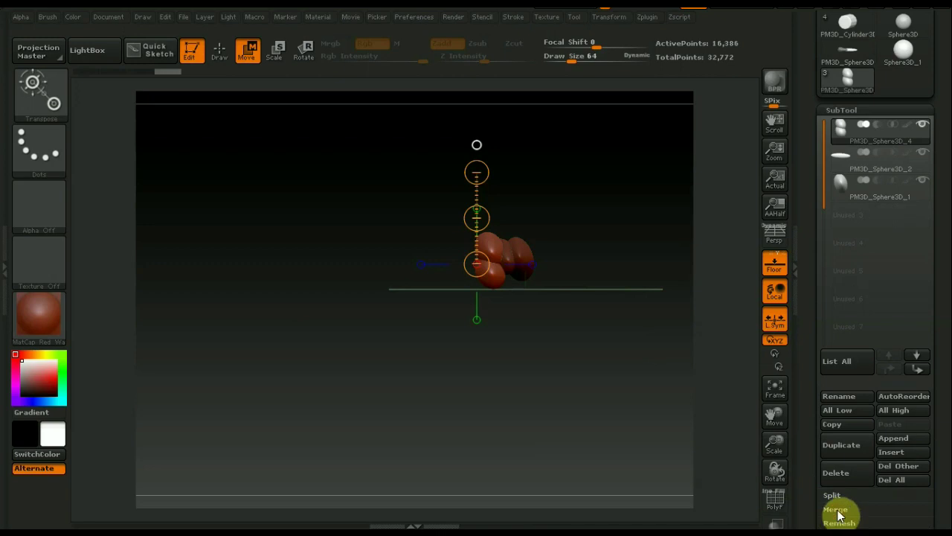
left_click(839, 513)
left_click(839, 515)
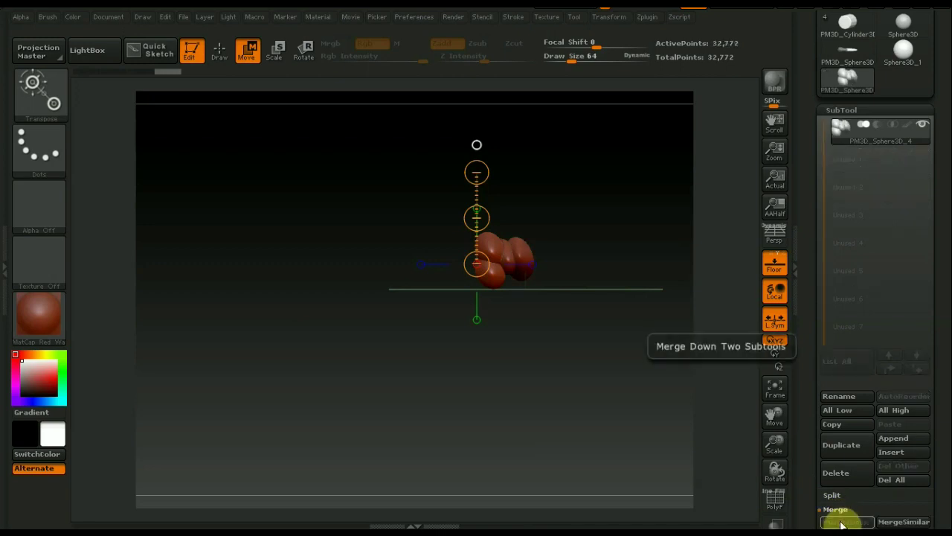
Turn to a straight side view and nudge the merged feathers slightly right.
left_click_drag(577, 395, 555, 467)
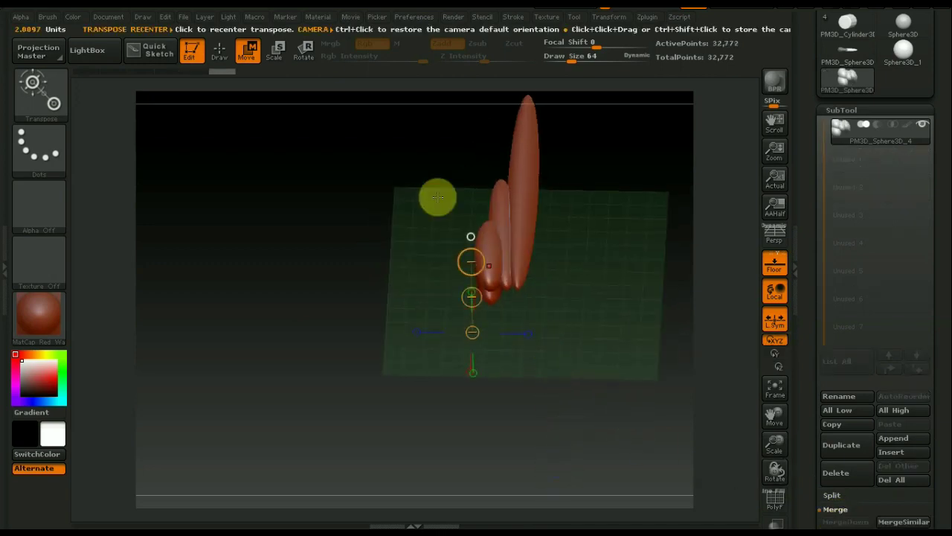
mouse_move(502, 250)
left_mouse_down()
mouse_move(350, 215)
mouse_move(340, 240)
mouse_move(432, 253)
left_mouse_up()
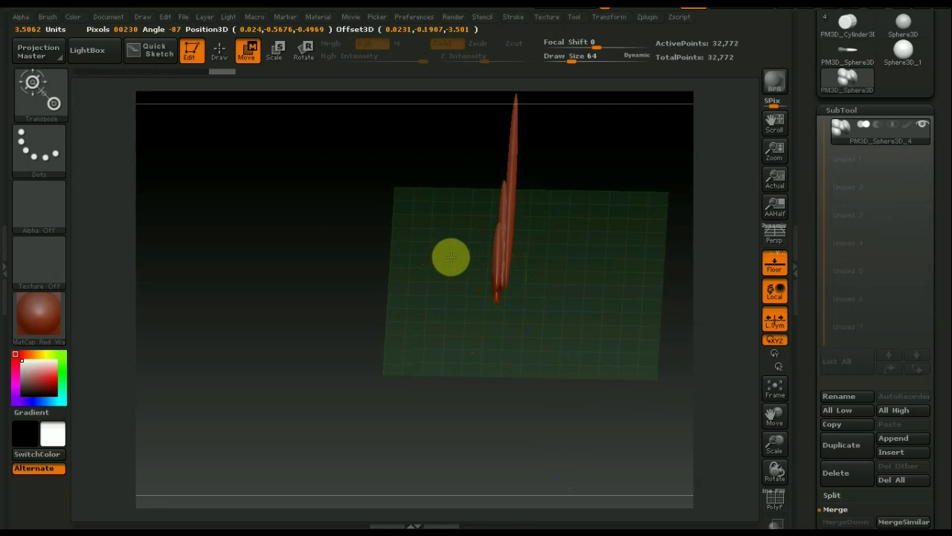
mouse_move(423, 319)
left_mouse_down()
mouse_move(510, 320)
mouse_move(448, 364)
mouse_move(480, 350)
mouse_move(491, 391)
mouse_move(452, 421)
mouse_move(435, 419)
left_mouse_up()
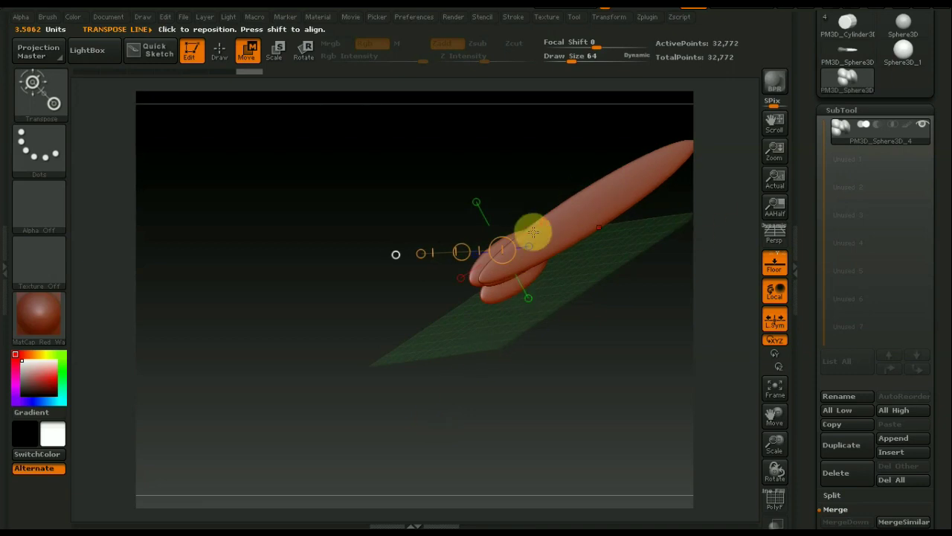
mouse_move(513, 334)
left_mouse_down()
mouse_move(513, 376)
mouse_move(561, 349)
left_mouse_up()
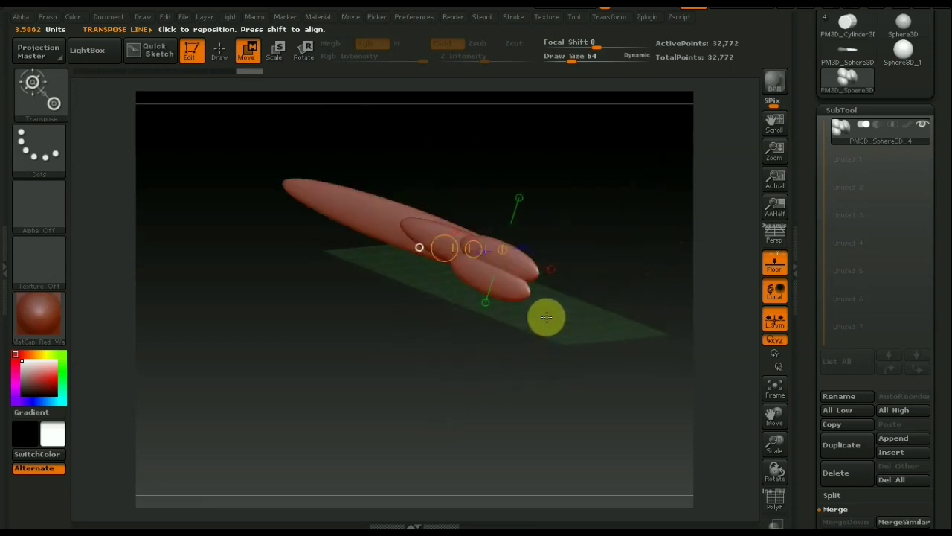
left_click_drag(556, 319, 519, 365)
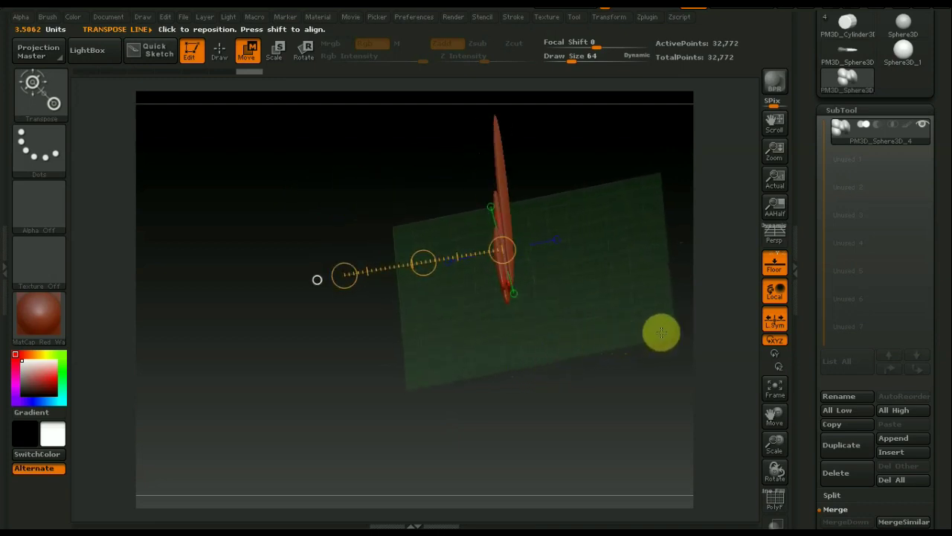
left_click_drag(593, 391, 576, 403, "shift")
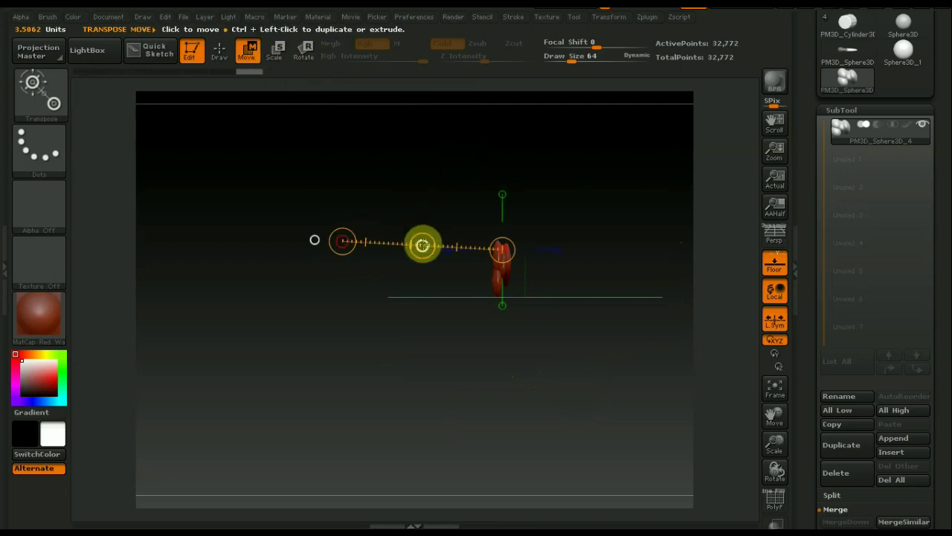
left_click_drag(422, 244, 437, 245)
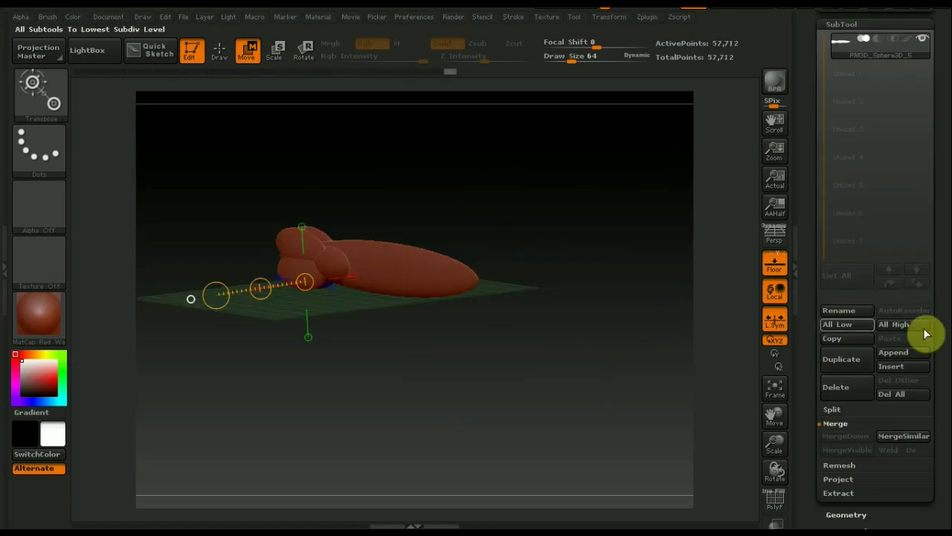
Mirror And Weld the merged feather mesh, bringing it to 57,712 points.
scroll(935, 325, "down", 5)
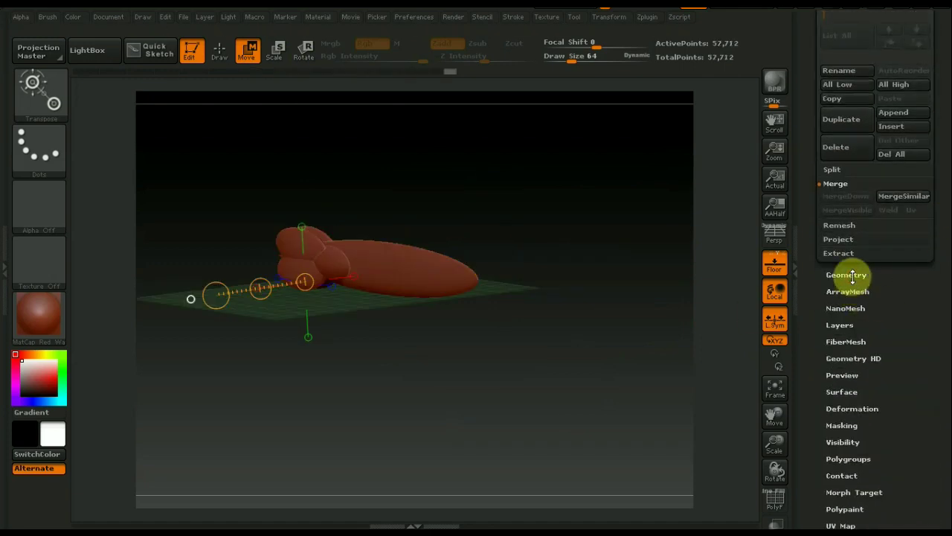
left_click(852, 274)
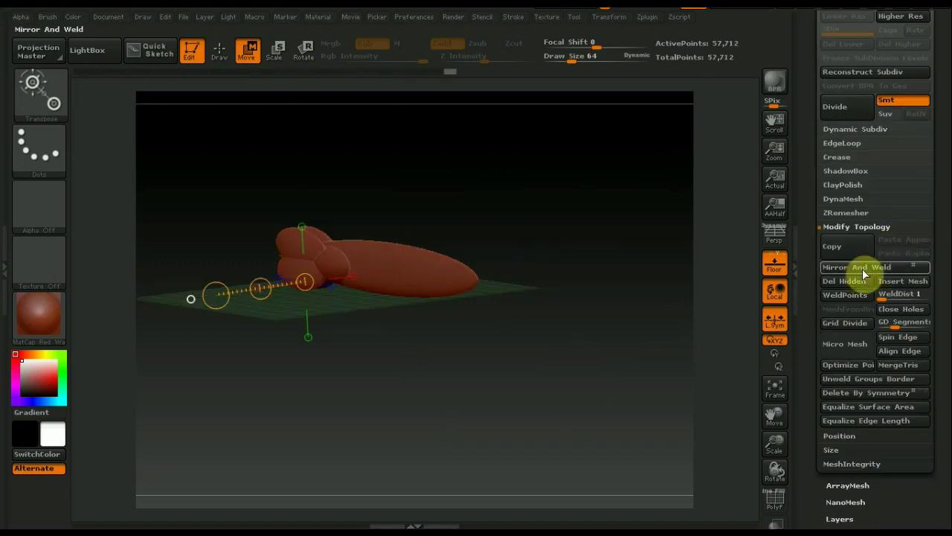
left_click(862, 268)
mouse_move(569, 272)
left_mouse_down()
mouse_move(552, 308)
mouse_move(498, 274)
left_mouse_up()
mouse_move(410, 257)
left_mouse_down()
mouse_move(396, 354)
mouse_move(414, 393)
mouse_move(362, 281)
left_mouse_up()
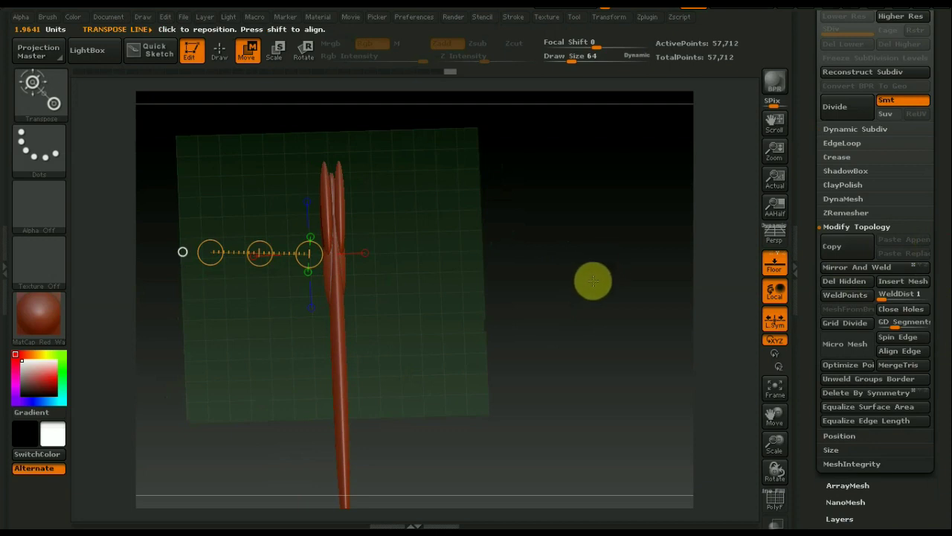
mouse_move(585, 281)
left_mouse_down("shift")
mouse_move(595, 289)
mouse_move(608, 153)
left_mouse_up("shift")
mouse_move(615, 272)
left_mouse_down()
mouse_move(650, 266)
mouse_move(532, 450)
mouse_move(558, 435)
mouse_move(744, 238)
left_mouse_up()
Turn off the floor grid and orbit until the mesh lies horizontal.
left_click(774, 258)
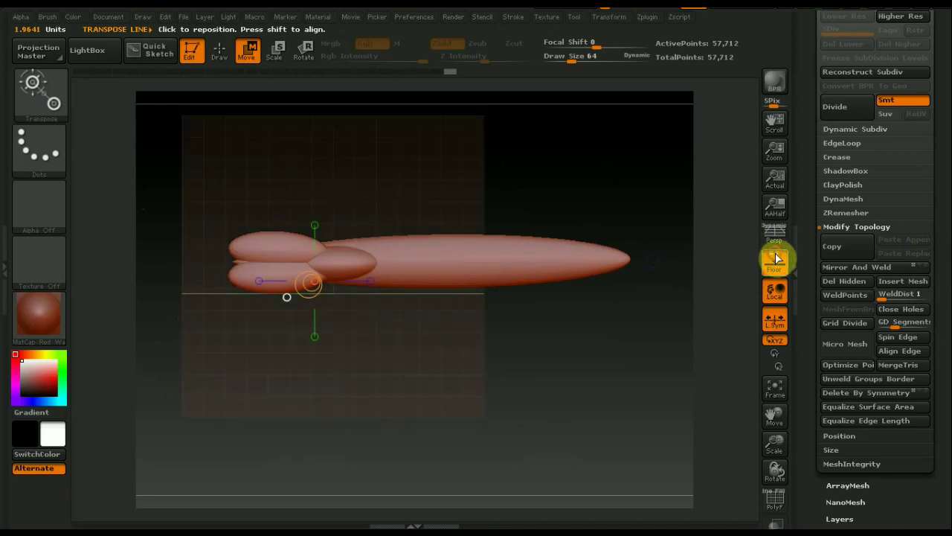
left_click(774, 258)
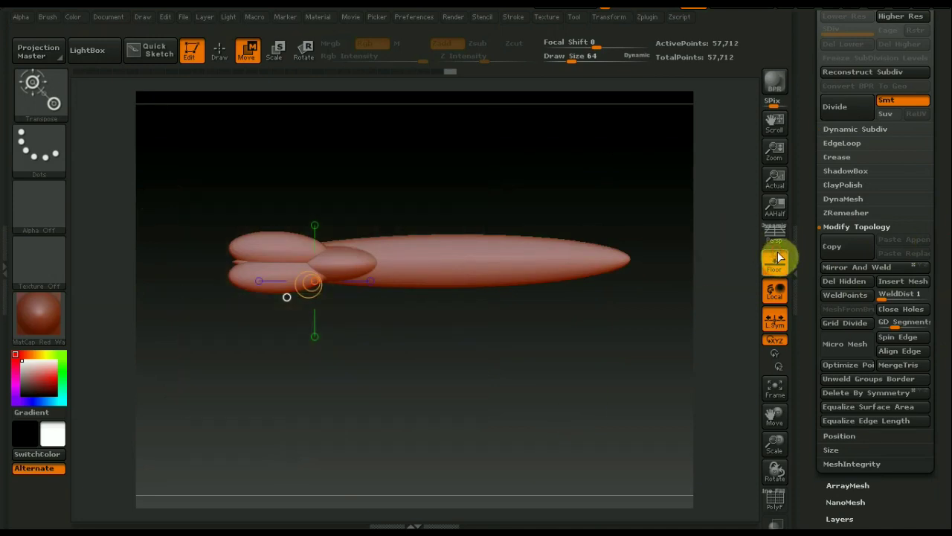
key("y")
mouse_move(549, 339)
left_mouse_down()
mouse_move(540, 395)
mouse_move(518, 402)
mouse_move(462, 288)
left_mouse_up()
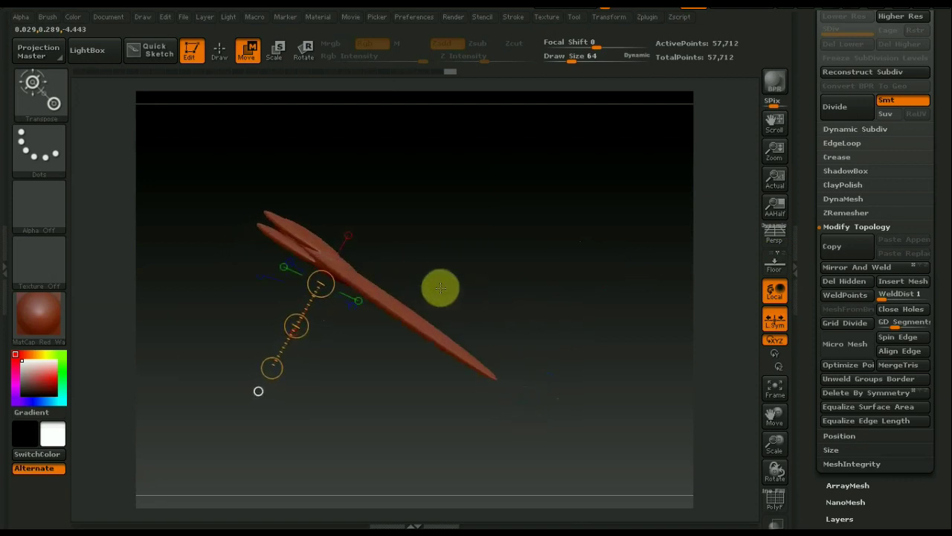
mouse_move(389, 297)
left_mouse_down()
mouse_move(444, 229)
mouse_move(429, 246)
left_mouse_up()
left_click_drag(493, 334, 559, 195)
left_click_drag(548, 402, 543, 403)
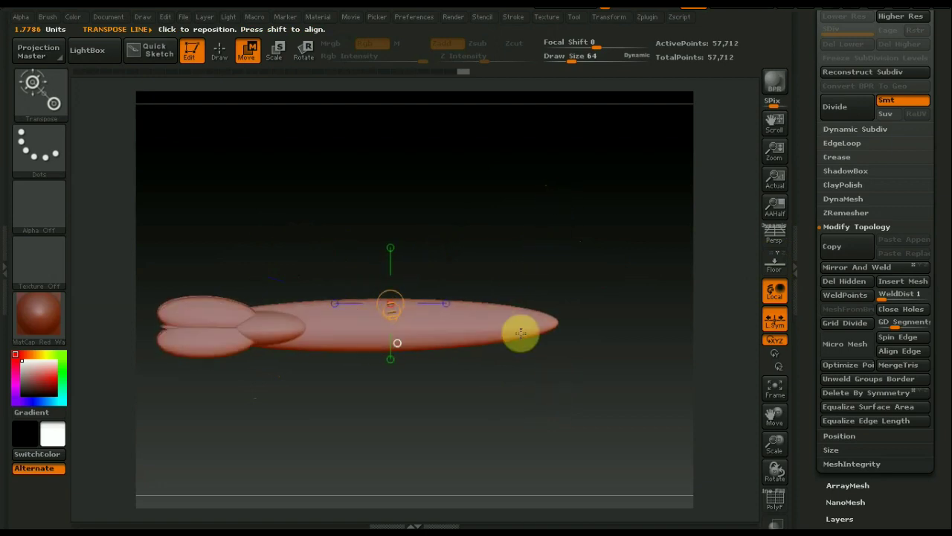
left_click(51, 89)
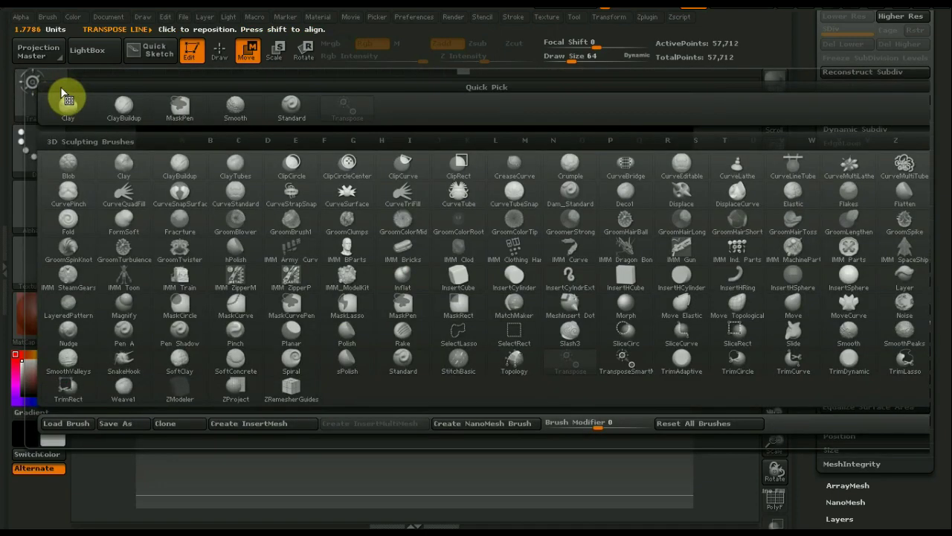
Polish along the feather body with hPolish at Draw Size 145.
left_click(237, 257)
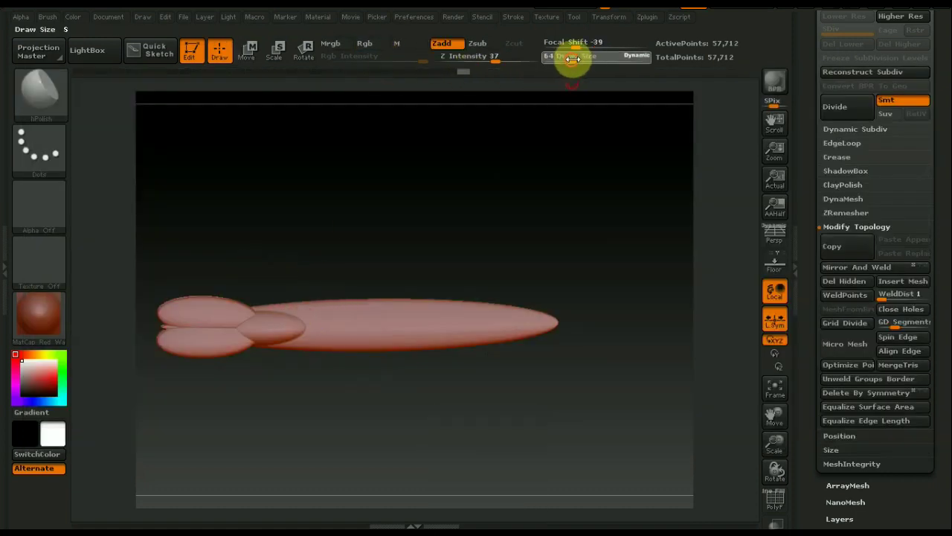
left_click_drag(583, 61, 589, 61)
mouse_move(299, 306)
left_mouse_down()
mouse_move(516, 314)
mouse_move(381, 347)
mouse_move(310, 341)
mouse_move(514, 336)
left_mouse_up()
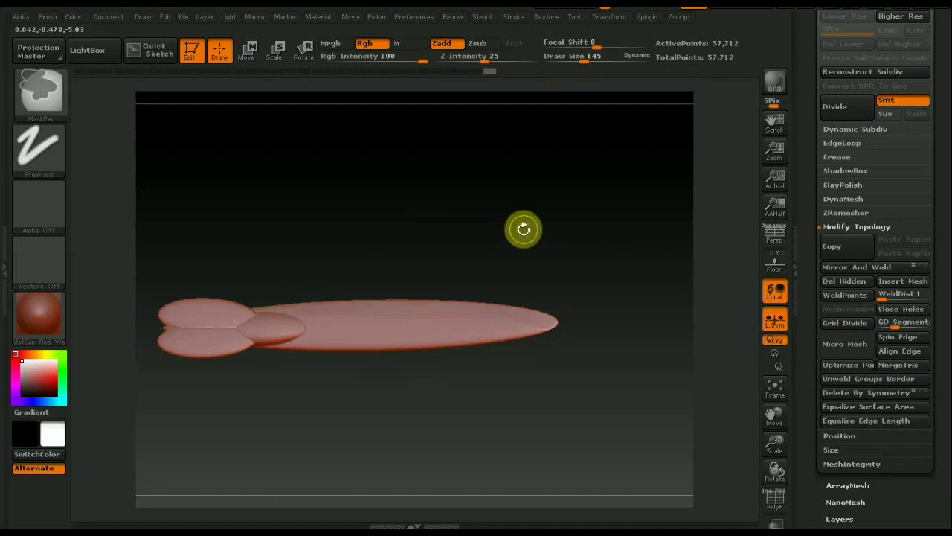
mouse_move(214, 351)
left_mouse_down()
mouse_move(221, 392)
mouse_move(245, 315)
left_mouse_up()
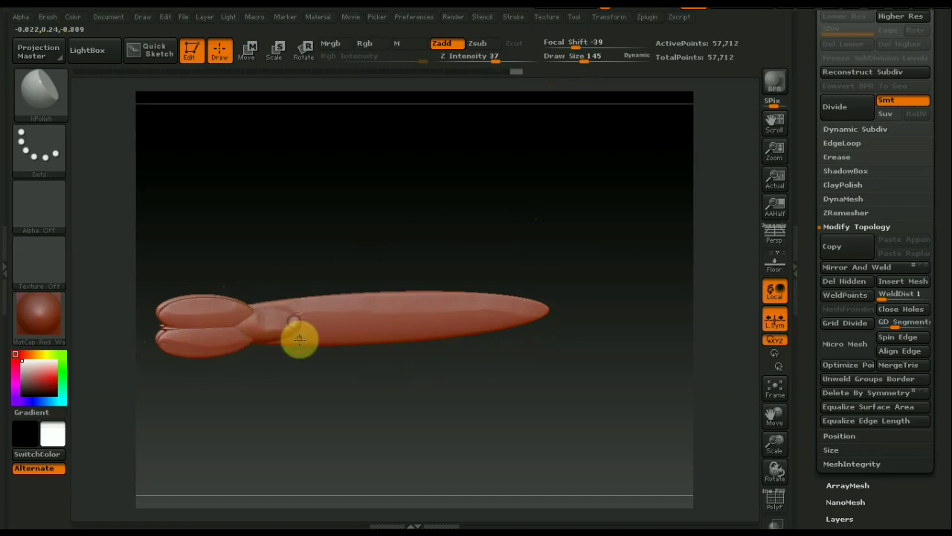
Polish the feather lobes and tip, then drag a SelectRect rectangle below the mesh.
key("space")
key("ctrl")
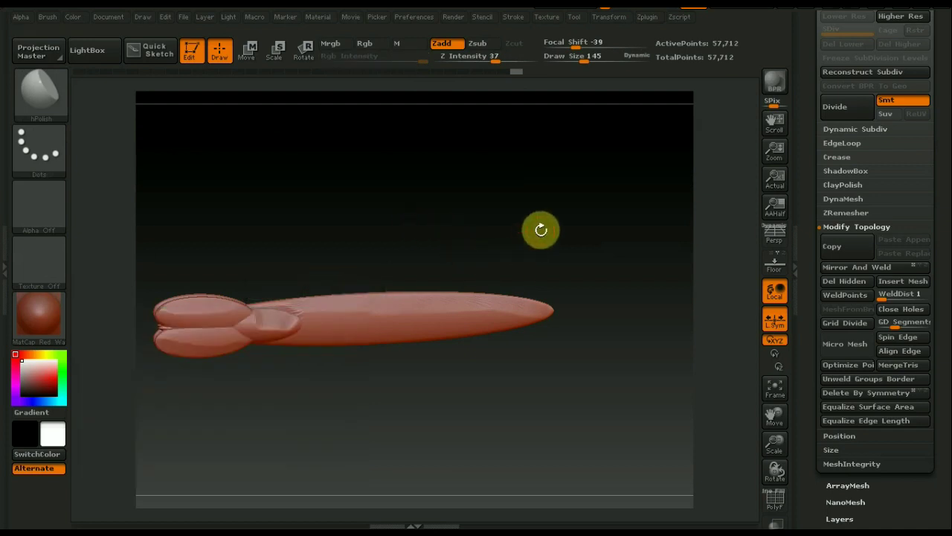
mouse_move(506, 230)
left_mouse_down()
mouse_move(503, 206)
mouse_move(527, 279)
left_mouse_up()
left_click_drag(506, 340, 503, 339)
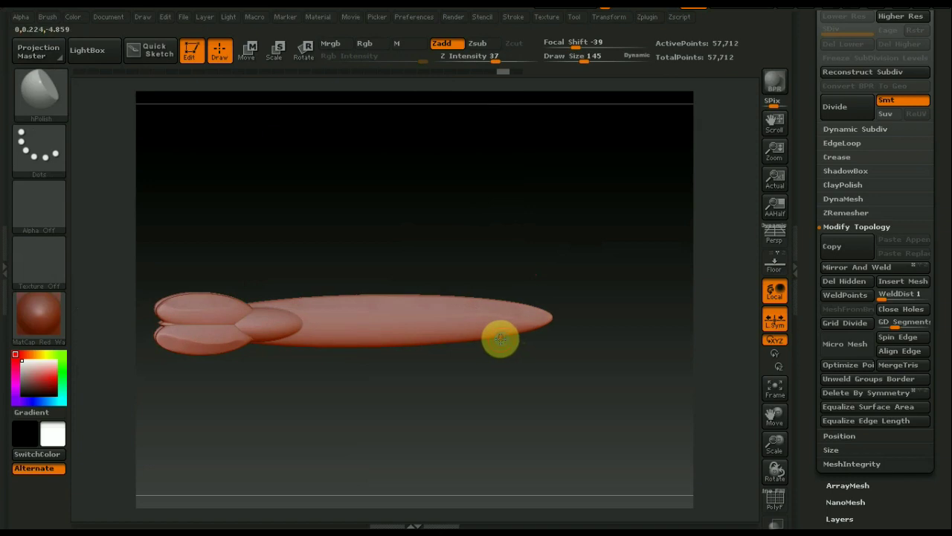
key("ctrl")
key("ctrl+shift")
left_click_drag(492, 402, 480, 332, "ctrl+shift")
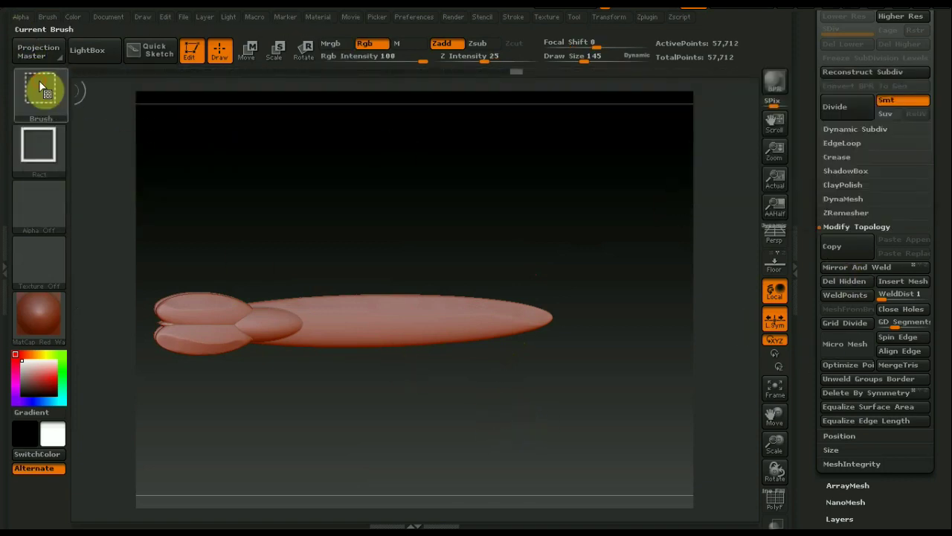
Slice the feather mesh along a curve drawn with the TrimCurve brush.
left_click(40, 85)
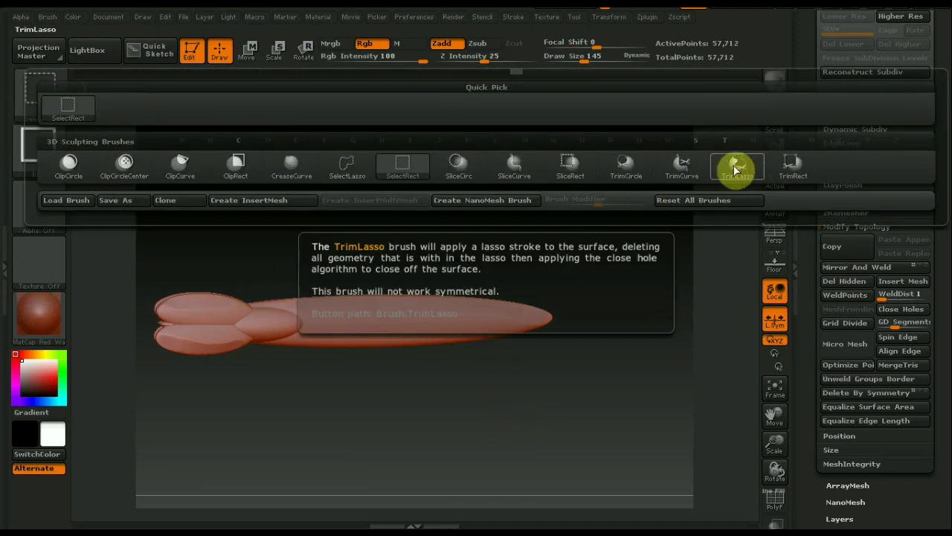
left_click(683, 170)
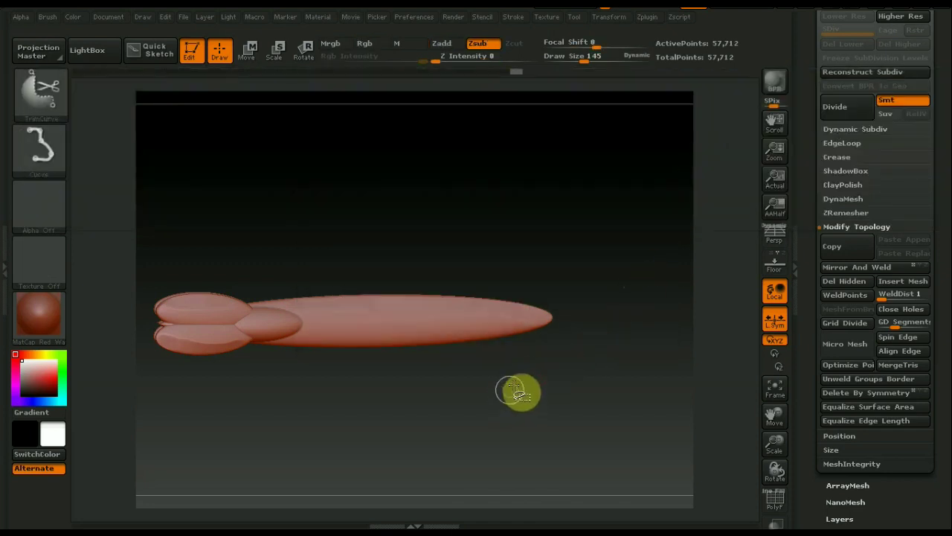
left_click_drag(515, 377, 513, 333)
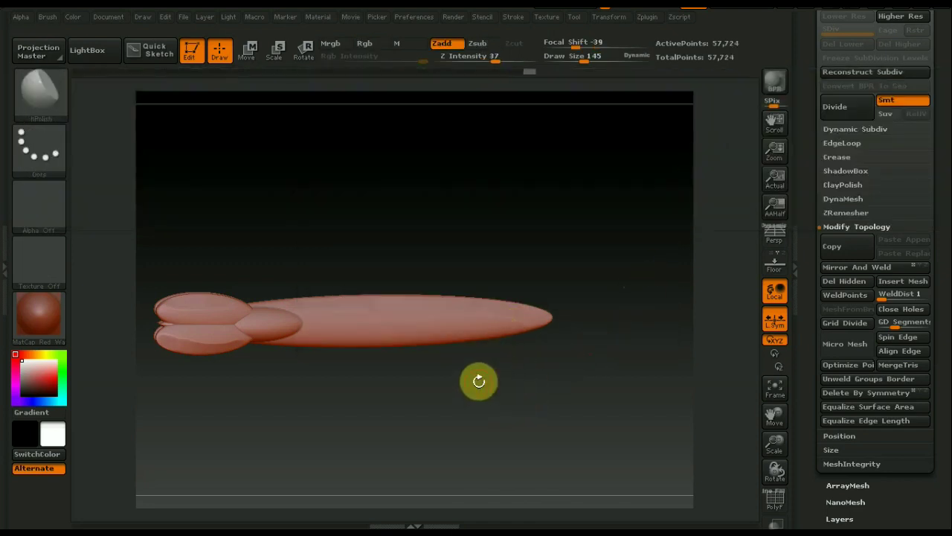
mouse_move(474, 376)
left_mouse_down("ctrl+shift")
mouse_move(486, 343)
mouse_move(525, 356)
left_mouse_up("ctrl+shift")
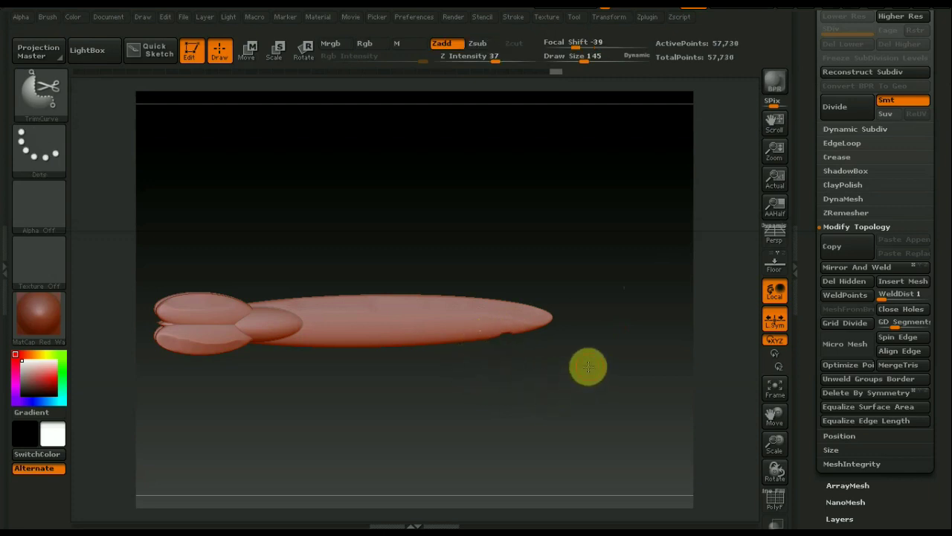
key("ctrl+shift")
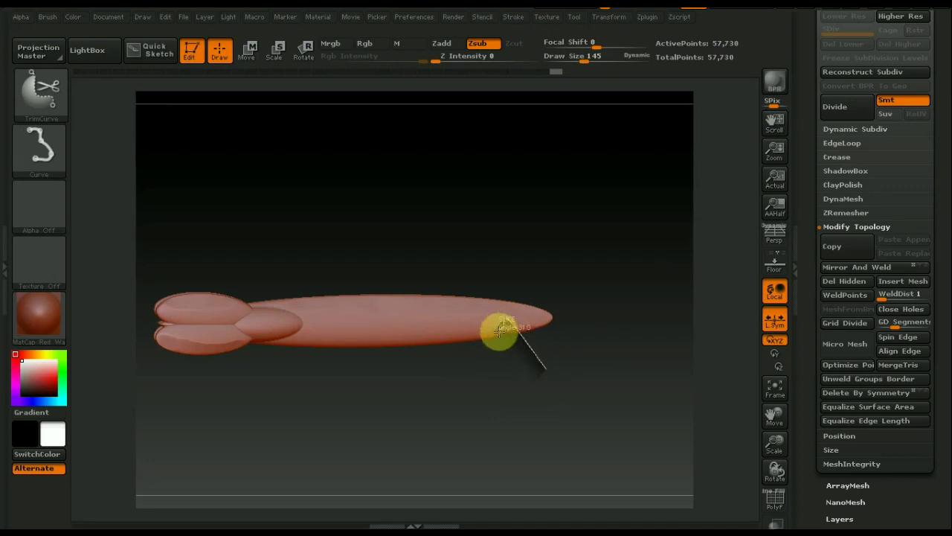
left_click_drag(469, 382, 469, 384, "ctrl+shift")
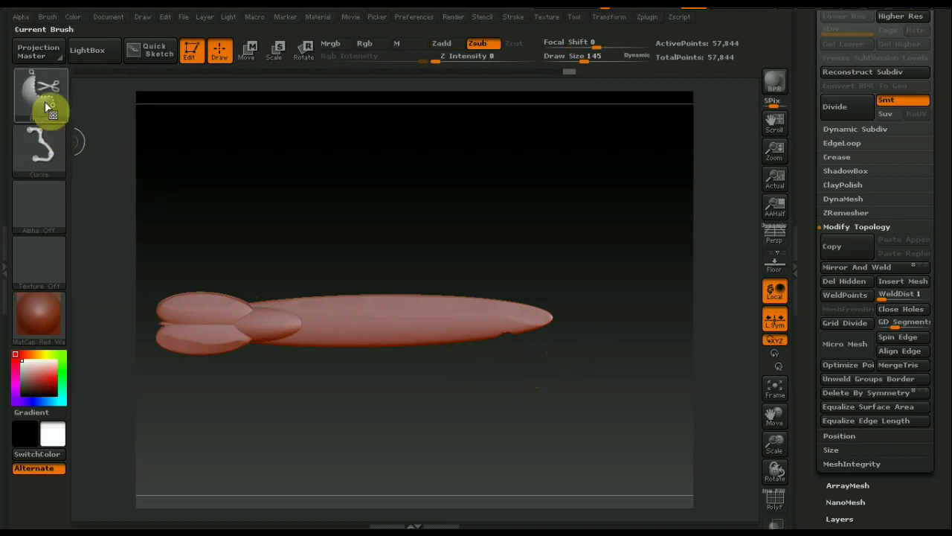
Cut a small TrimRect notch into the feather's edge near the tip.
left_click(41, 97, "ctrl+shift")
left_click(793, 165)
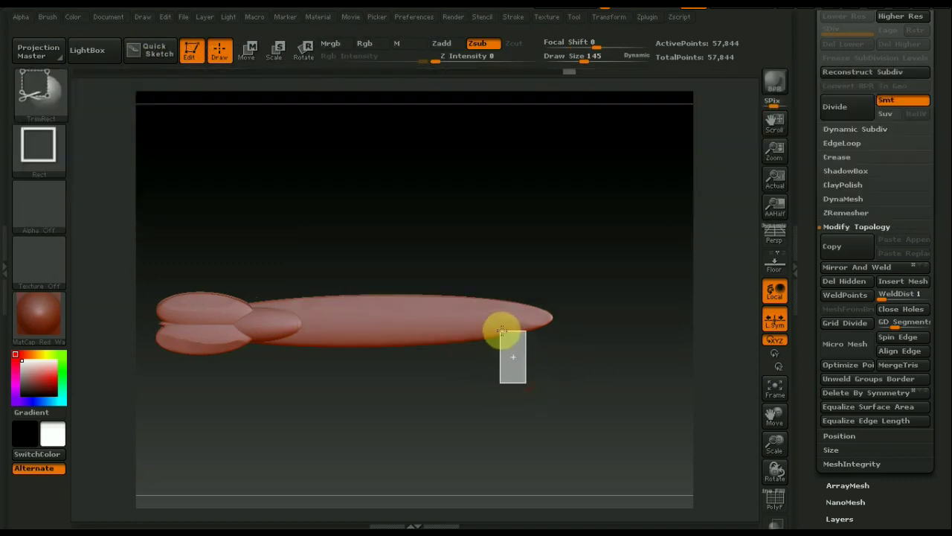
left_click_drag(503, 329, 514, 350, "ctrl+shift")
mouse_move(578, 394)
left_mouse_down()
mouse_move(574, 363)
mouse_move(614, 324)
mouse_move(612, 453)
mouse_move(595, 231)
left_mouse_up()
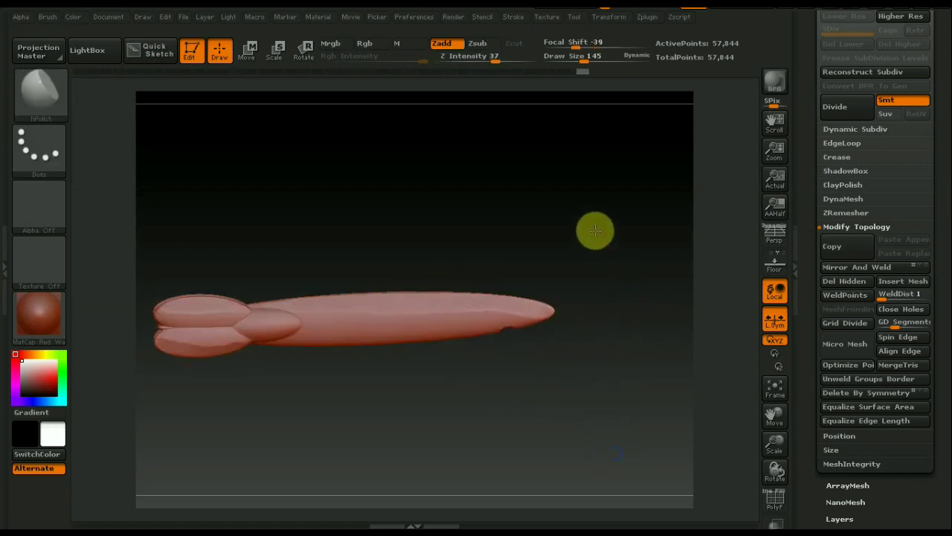
left_click(299, 51)
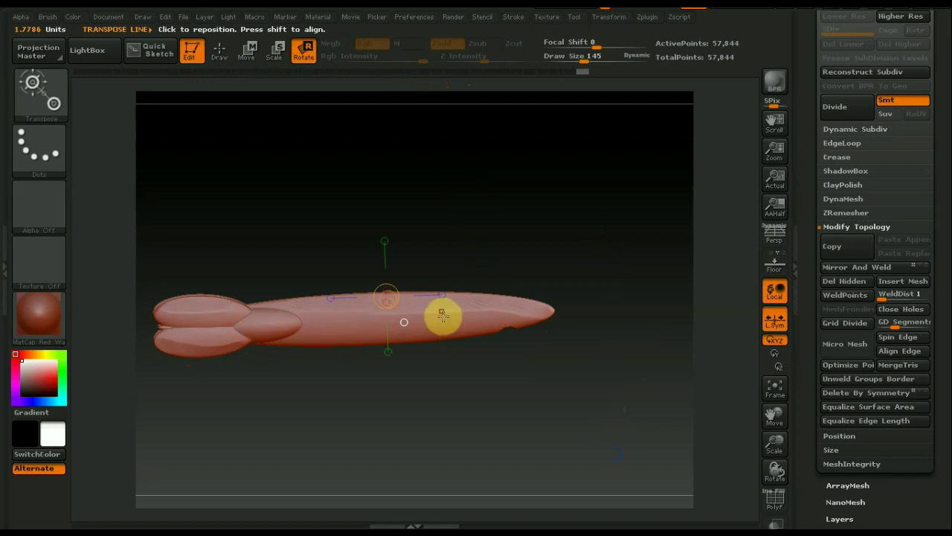
Tilt the feather diagonally and cut TrimRect notches into its tip, upper edge and left end.
mouse_move(454, 318)
left_mouse_down()
mouse_move(636, 283)
mouse_move(645, 298)
mouse_move(618, 298)
left_mouse_up()
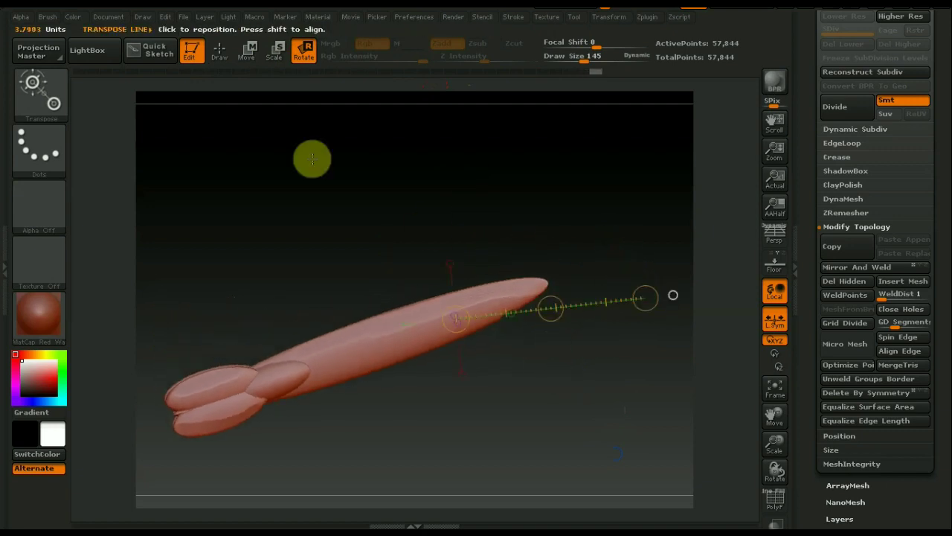
left_click(231, 61)
left_click_drag(556, 384, 513, 311, "ctrl+shift")
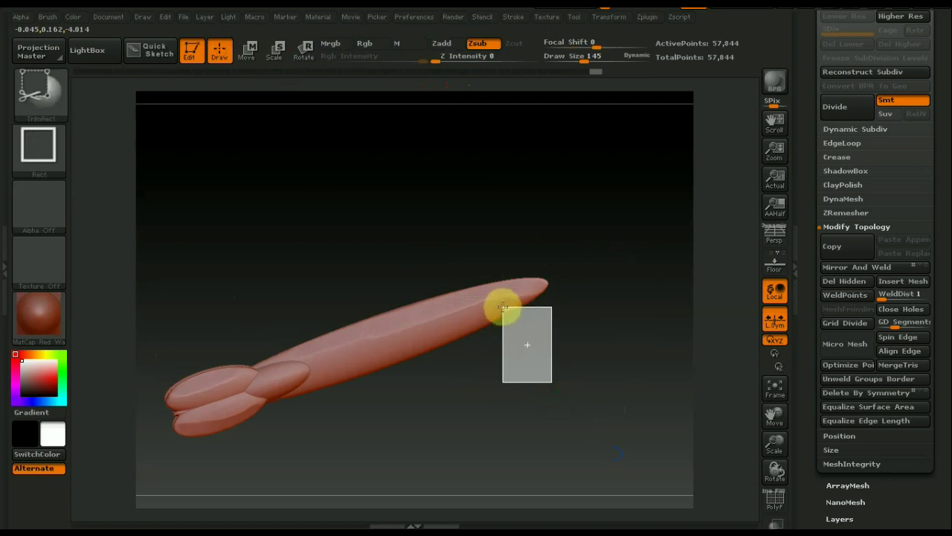
left_click_drag(503, 306, 506, 310, "ctrl+shift")
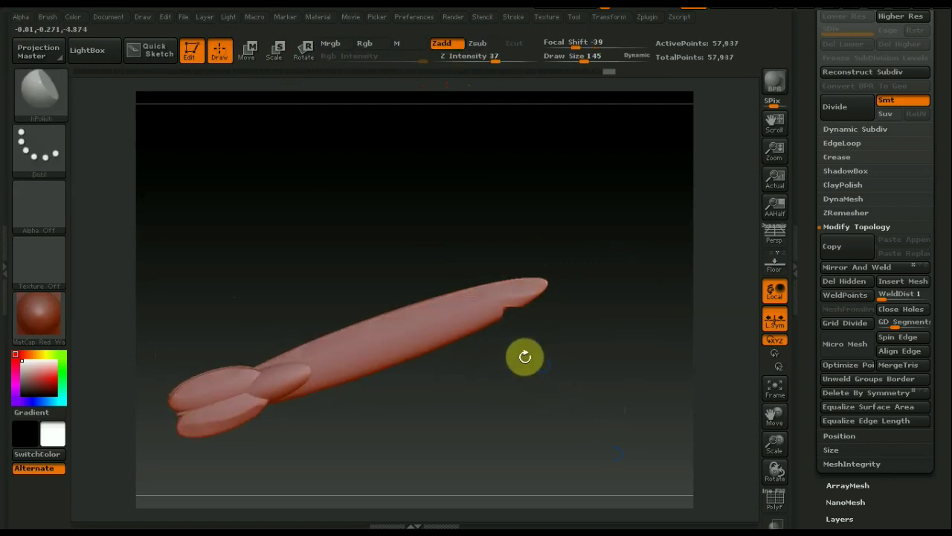
left_click_drag(391, 240, 436, 303, "ctrl+shift")
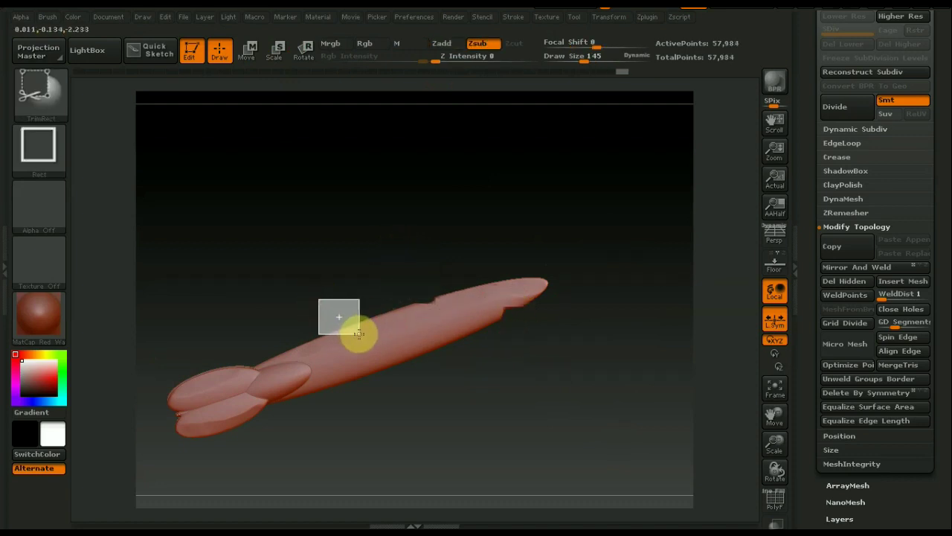
left_click_drag(357, 330, 357, 331, "ctrl+shift")
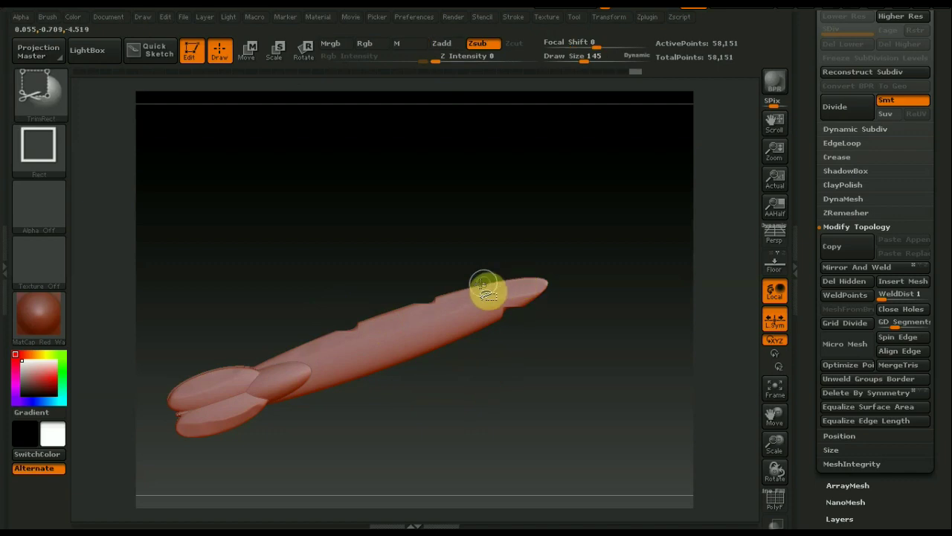
left_click_drag(480, 360, 435, 337, "ctrl+shift")
left_click_drag(532, 395, 563, 389)
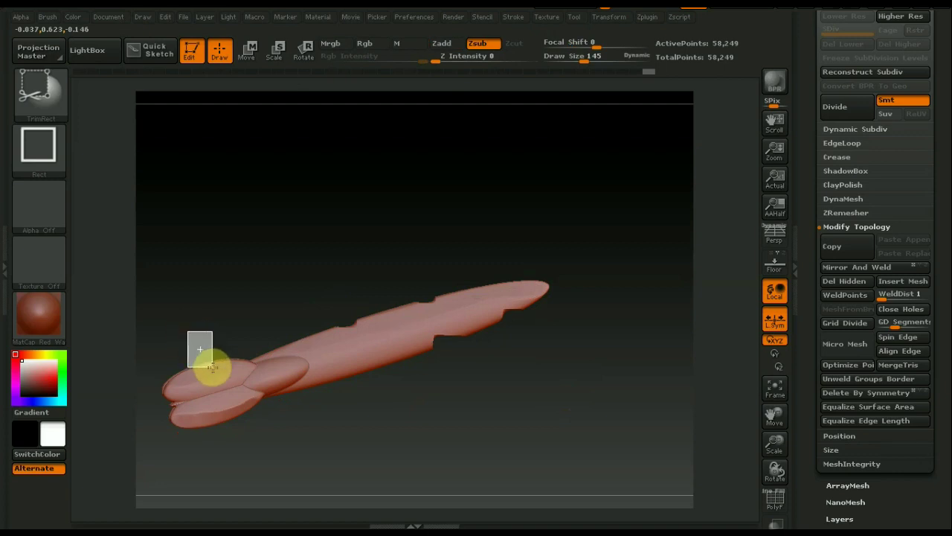
left_click_drag(213, 367, 213, 368, "ctrl+shift")
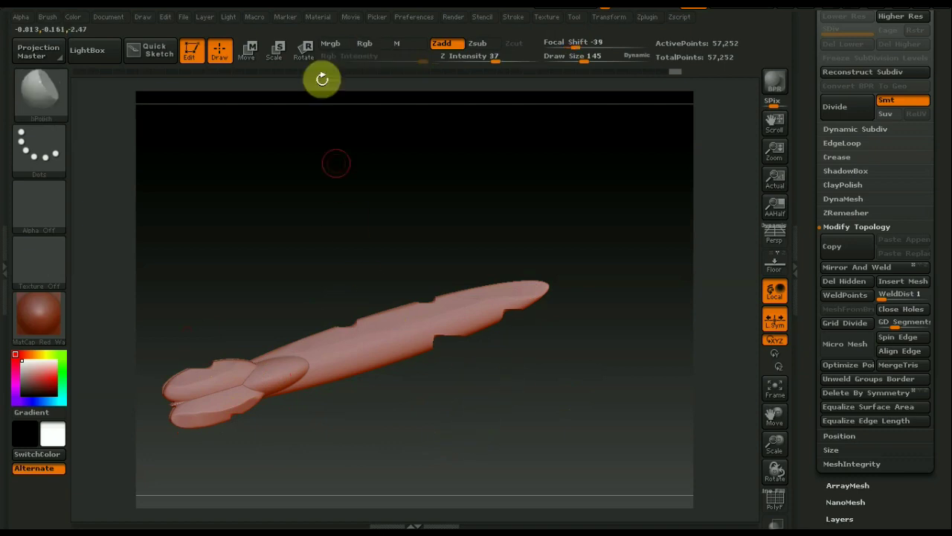
Rotate the feather back to horizontal and shift the view so it sits higher.
left_click(303, 50)
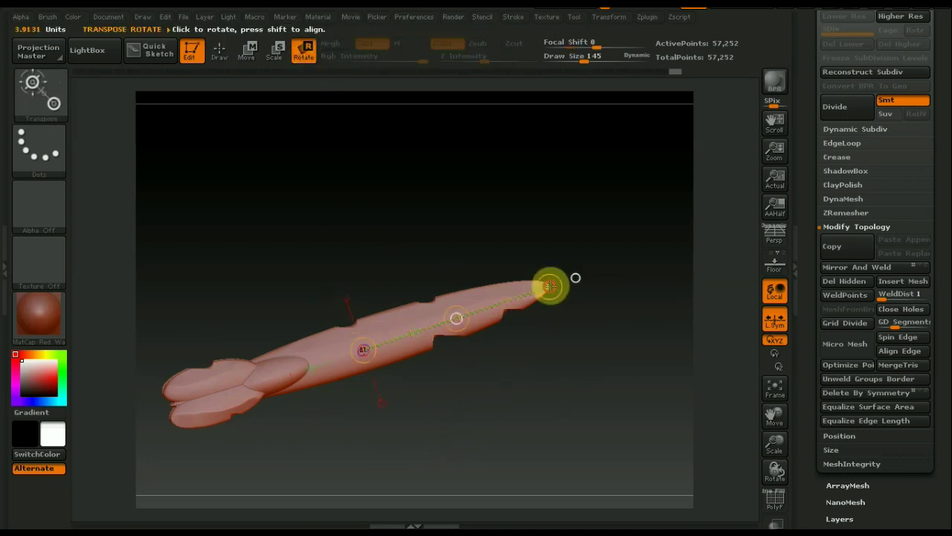
left_click_drag(548, 283, 571, 344)
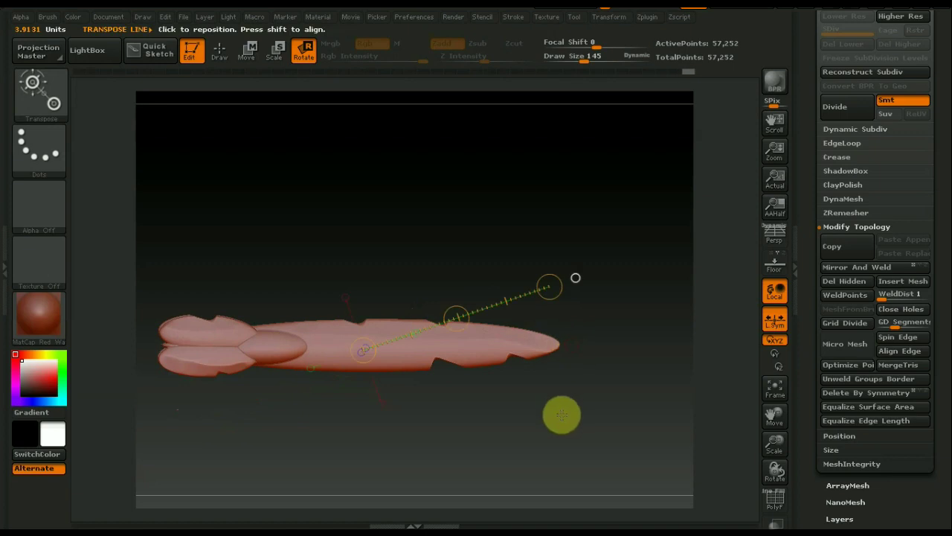
left_click_drag(561, 412, 601, 358, "alt")
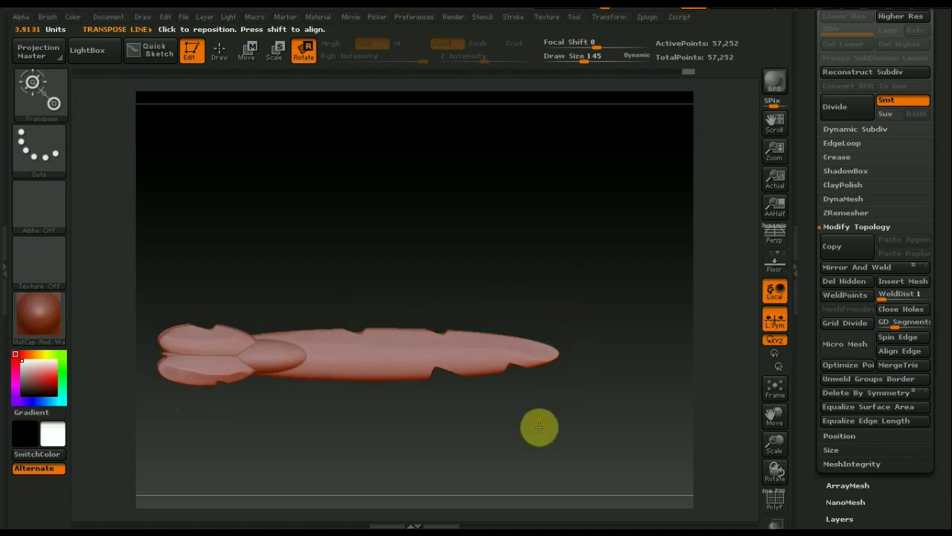
DynaMesh, then ZRemesh the notched feather into an even quad mesh of 9,684 points.
left_click(767, 500)
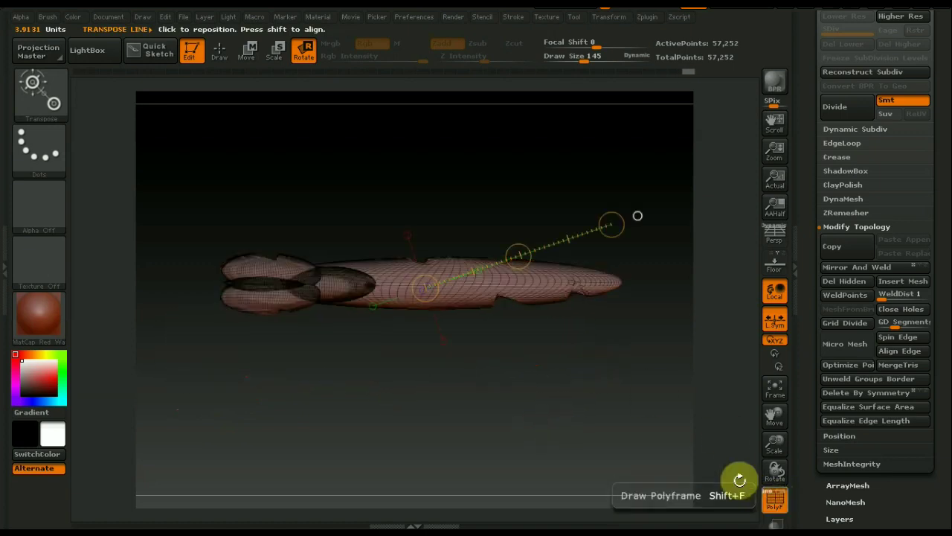
left_click_drag(942, 142, 935, 229)
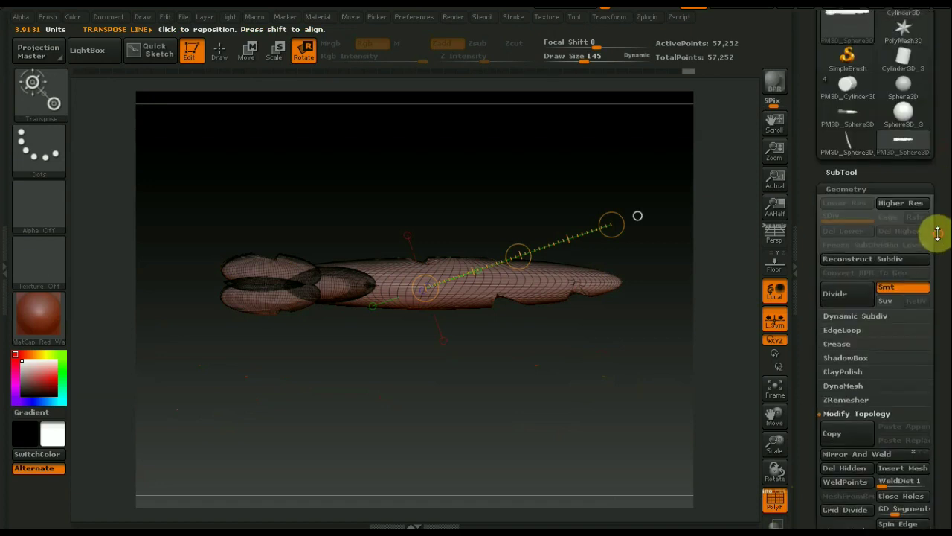
left_click_drag(942, 386, 942, 325)
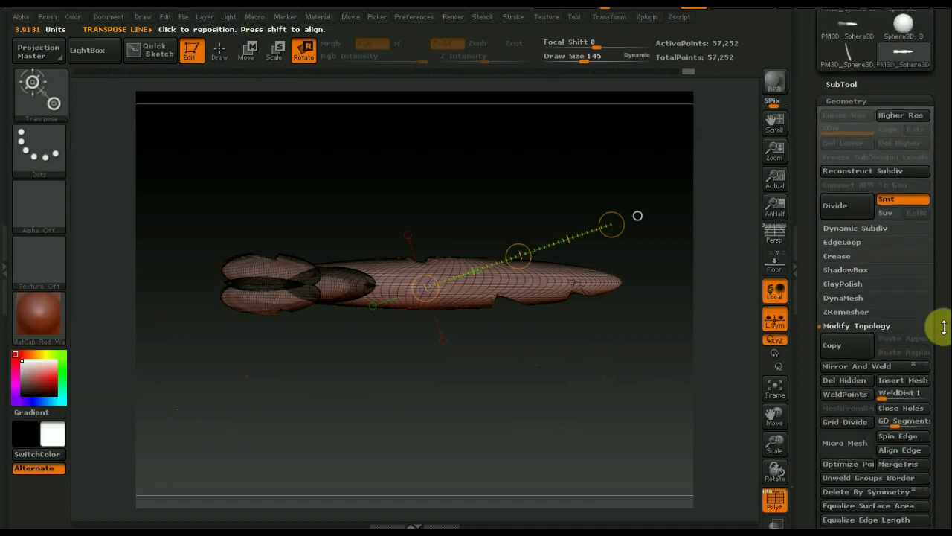
left_click(842, 298)
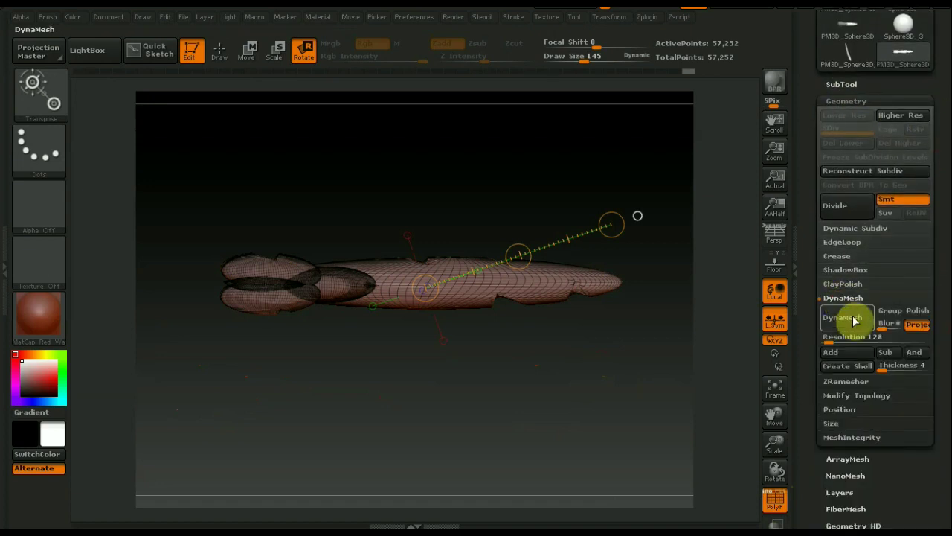
left_click(857, 327)
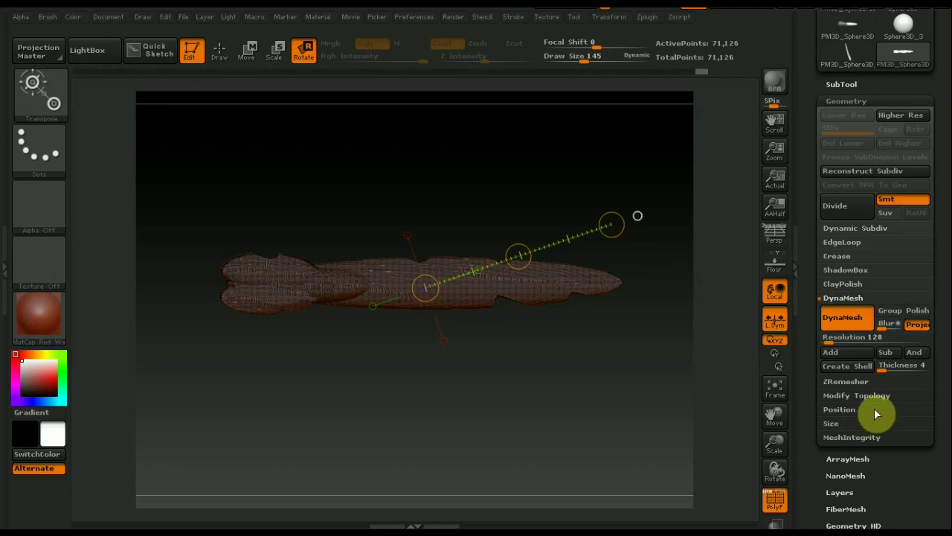
left_click(851, 382)
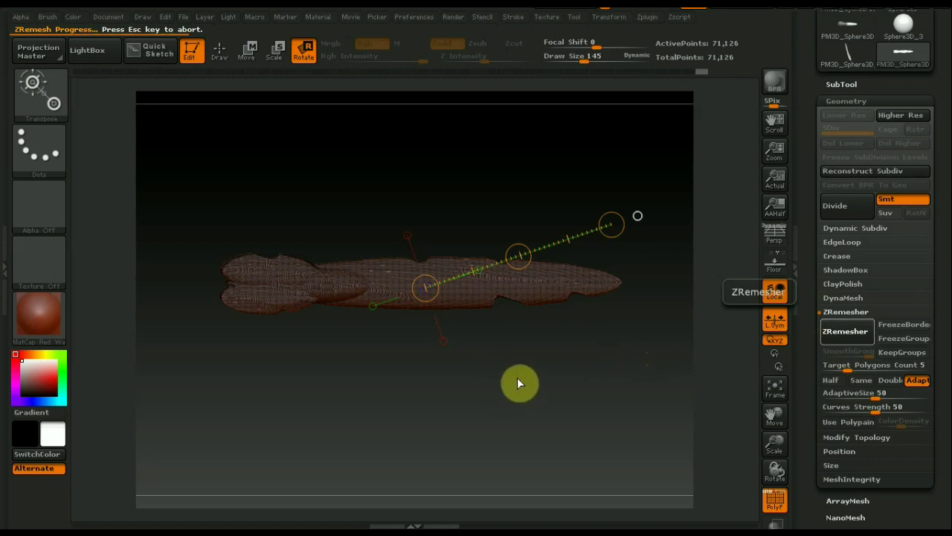
left_click(777, 502)
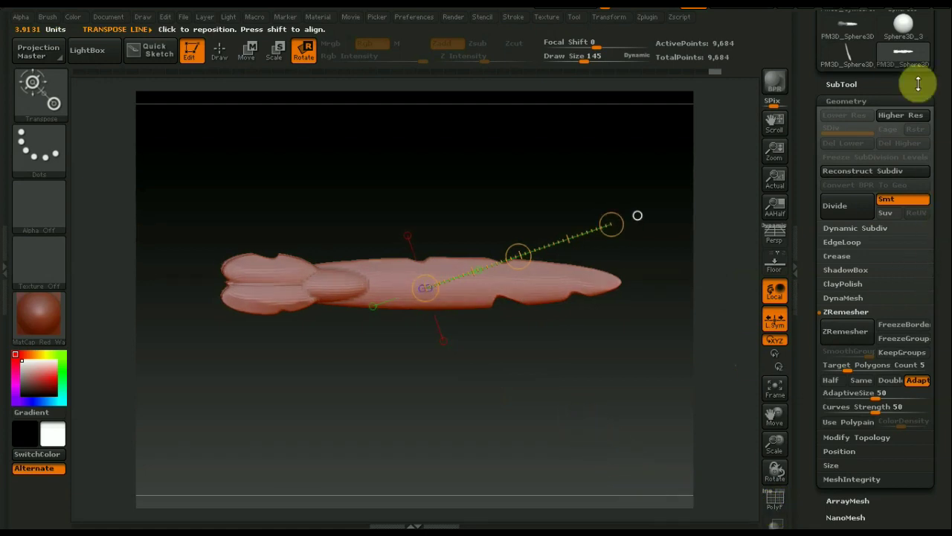
Duplicate the feather twice and move each copy down, stacking subtools Sphere3D_5 to _7 vertically.
left_click(845, 83)
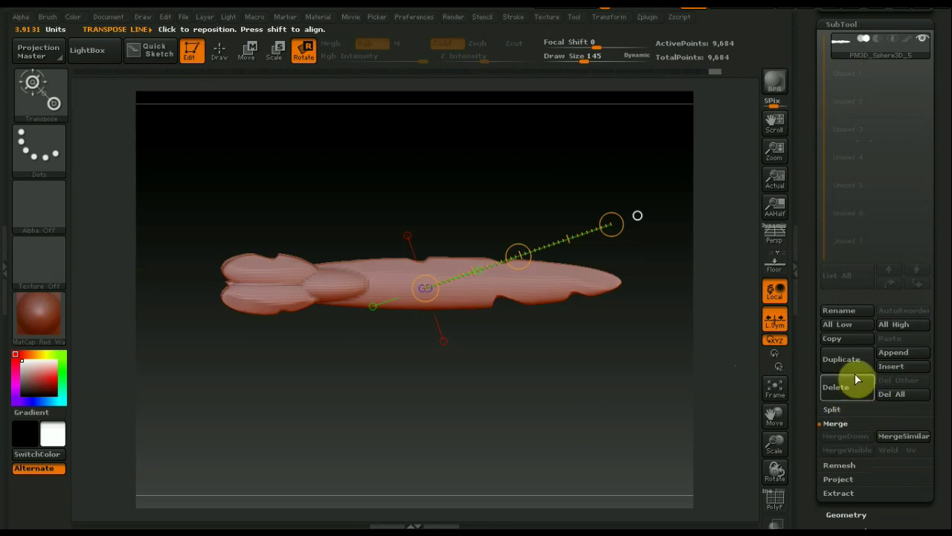
left_click(842, 364)
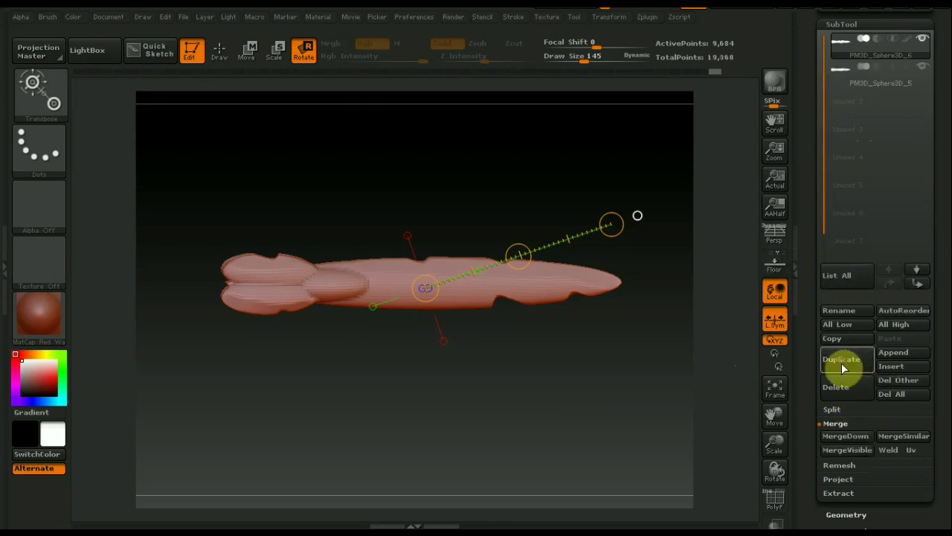
left_click(843, 364)
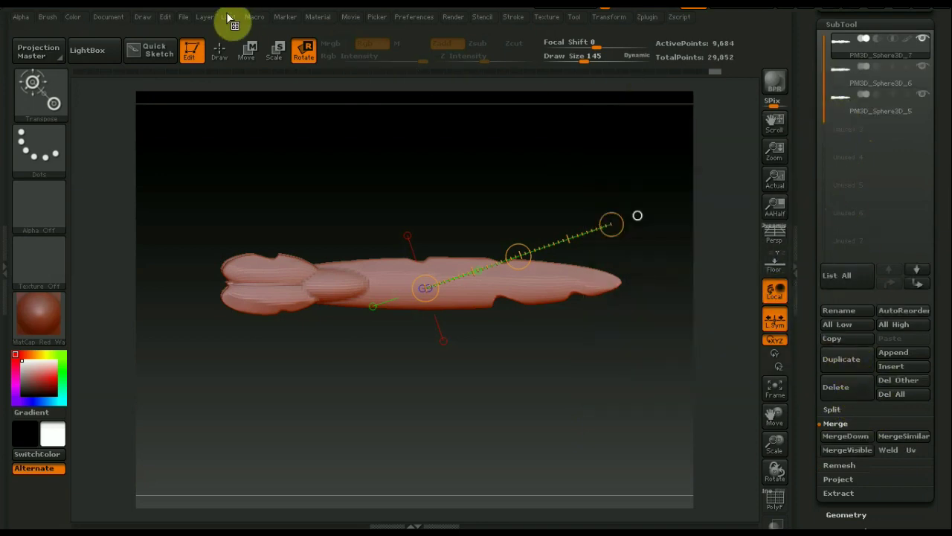
left_click(247, 50)
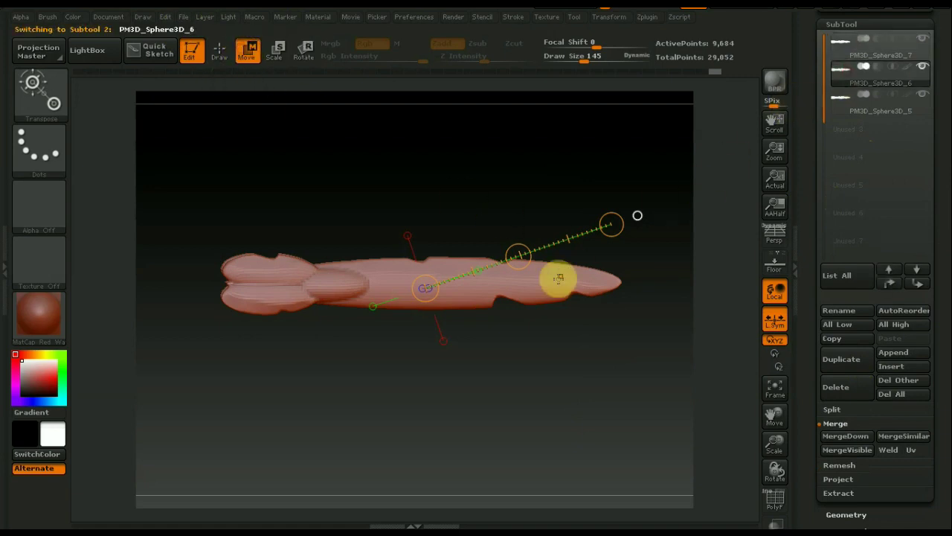
mouse_move(518, 256)
left_mouse_down("ctrl")
mouse_move(520, 310)
mouse_move(522, 295)
left_mouse_up("ctrl")
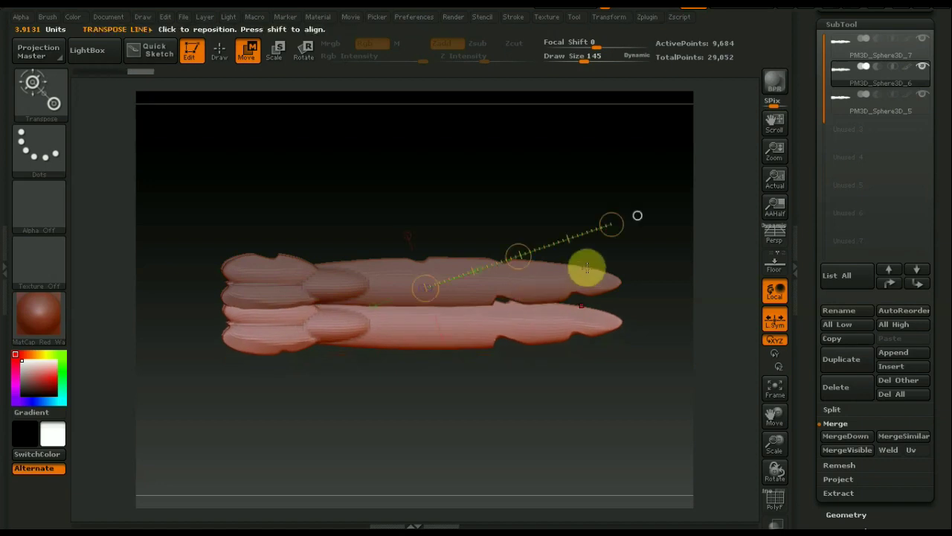
left_click(845, 104)
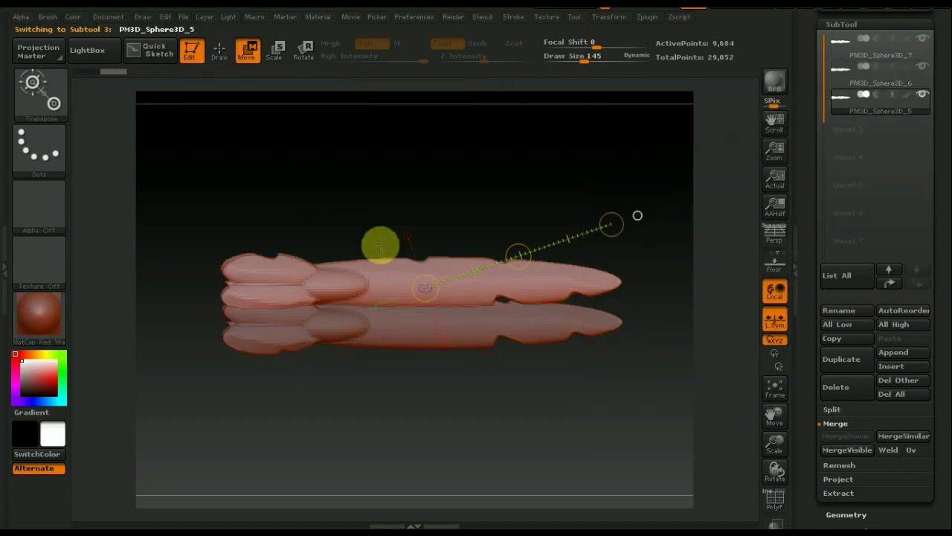
left_click_drag(518, 258, 526, 342, "ctrl")
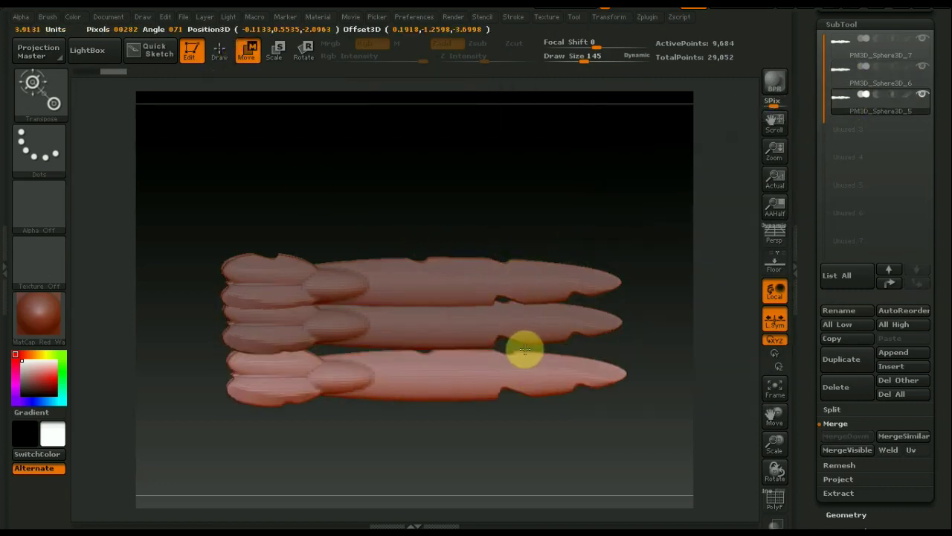
mouse_move(520, 421)
left_mouse_down("shift")
mouse_move(584, 415)
mouse_move(562, 402)
left_mouse_up("shift")
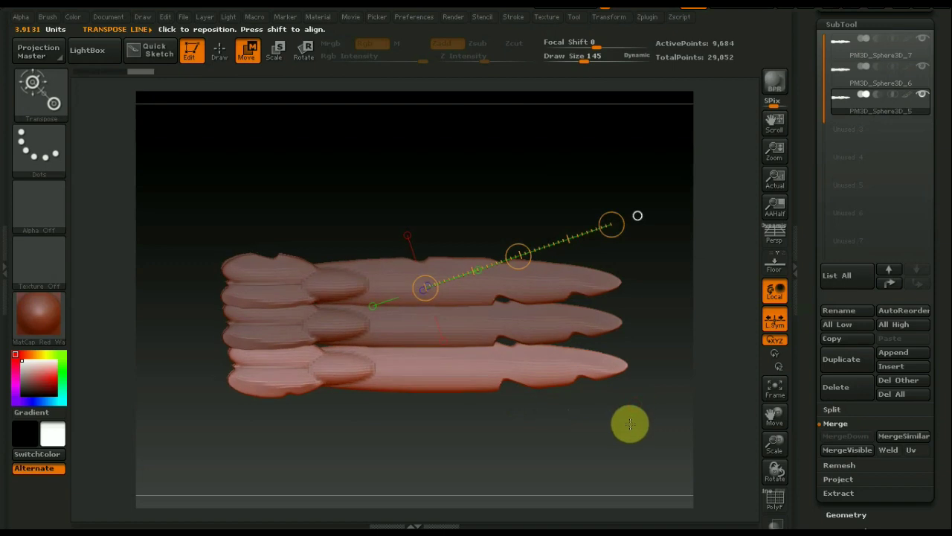
left_click_drag(628, 411, 623, 389)
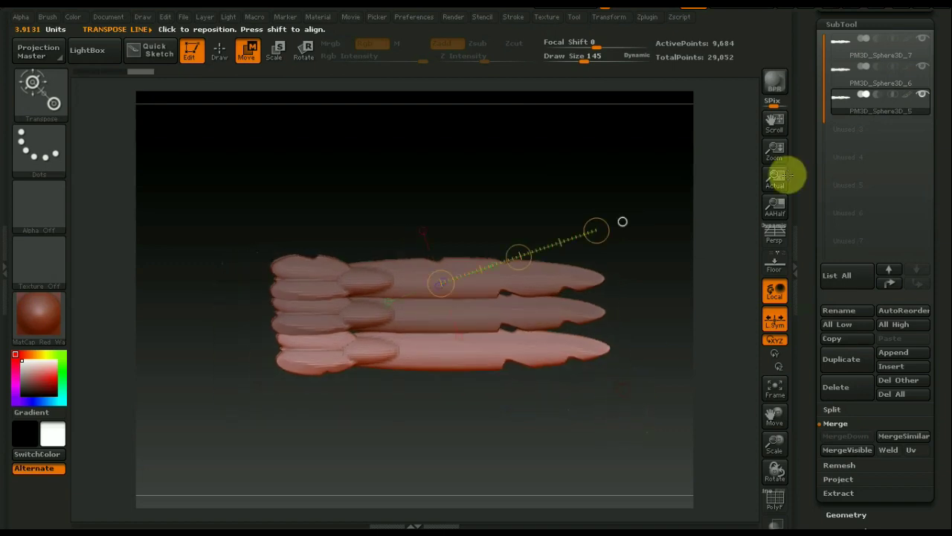
MergeDown the three feathers into PM3D_Sphere3D_7 with 29,052 points, with PolyF off.
left_click(840, 82)
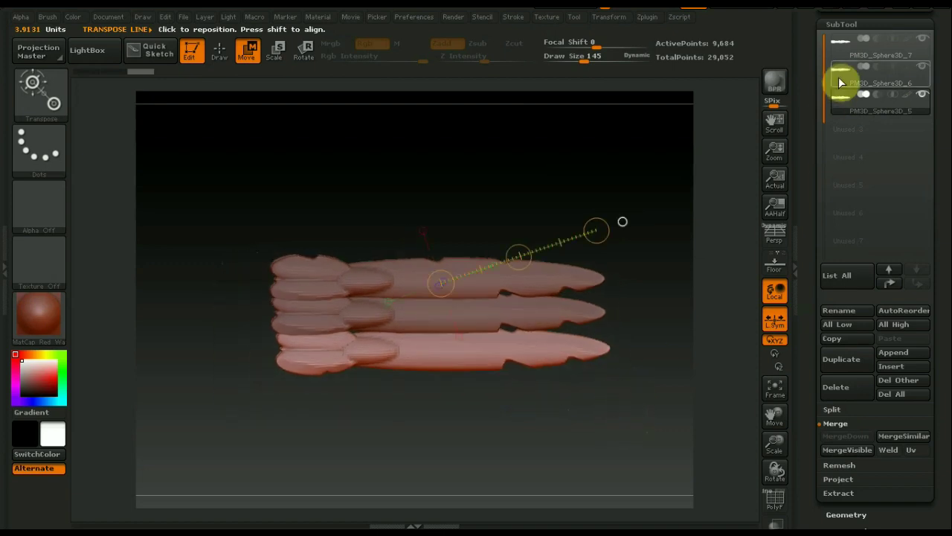
left_click(774, 499)
key("ctrl")
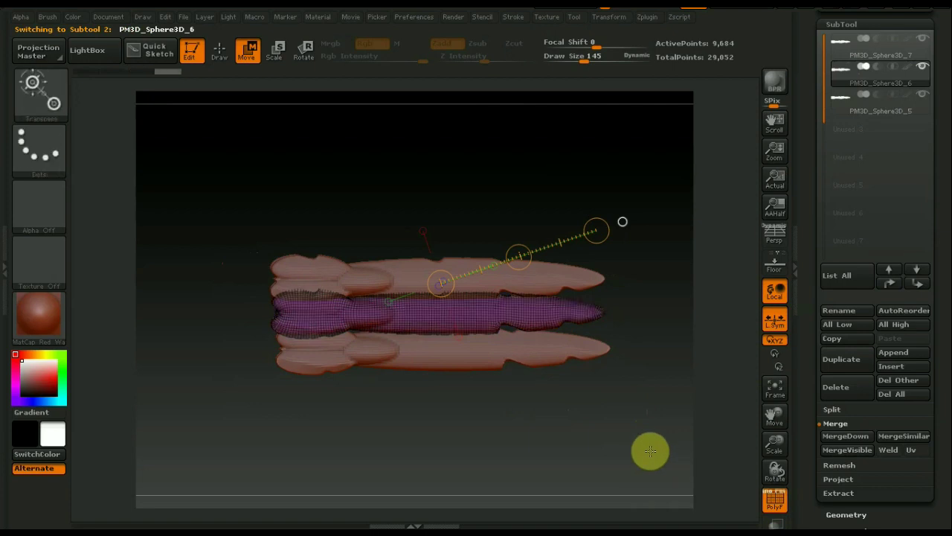
left_click(847, 94)
key("ctrl")
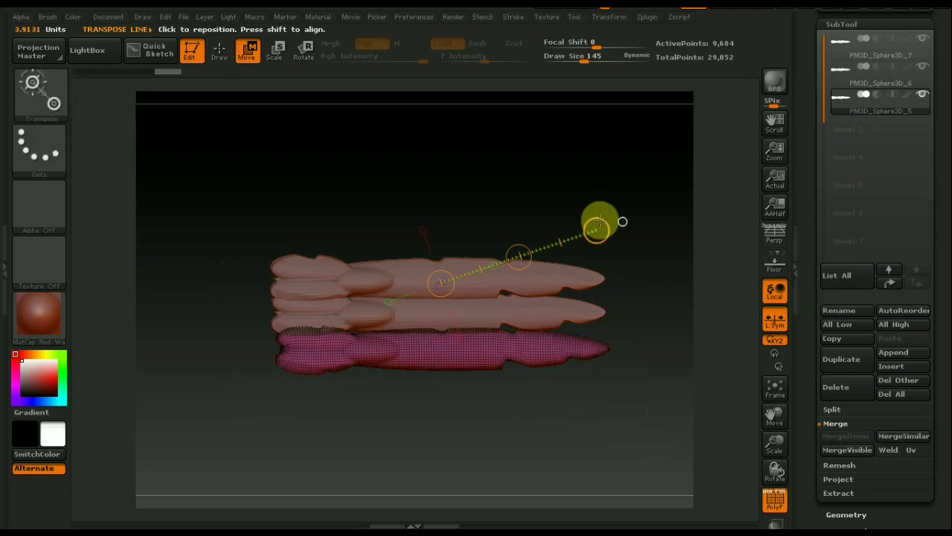
left_click(834, 52)
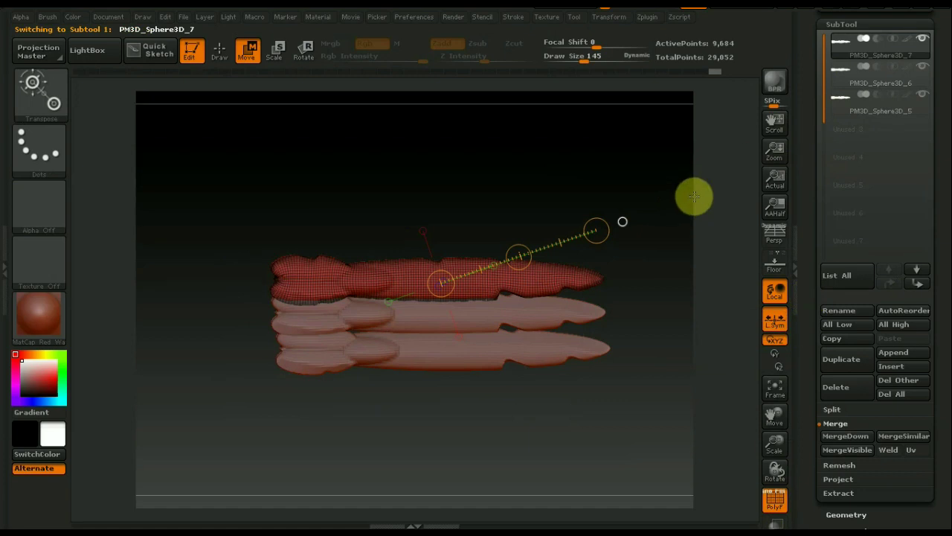
key("ctrl")
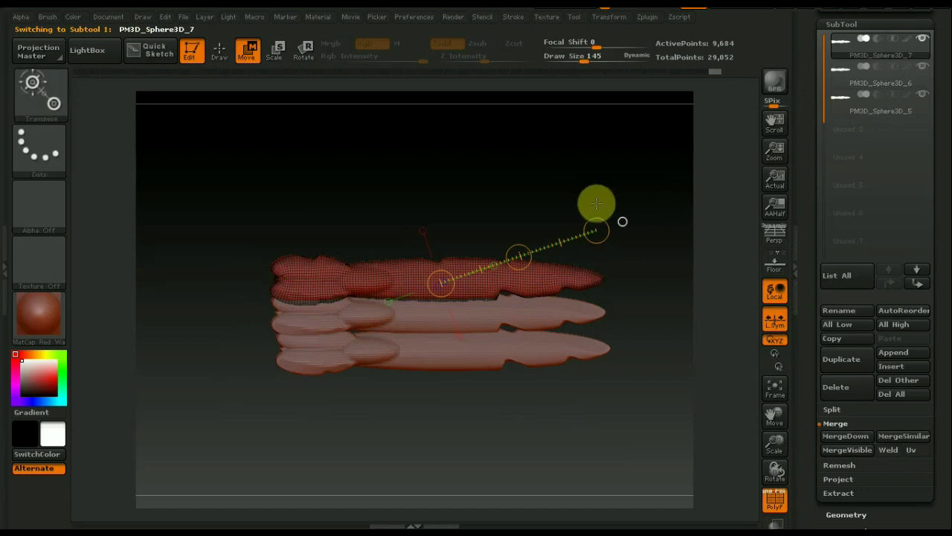
left_click(847, 436)
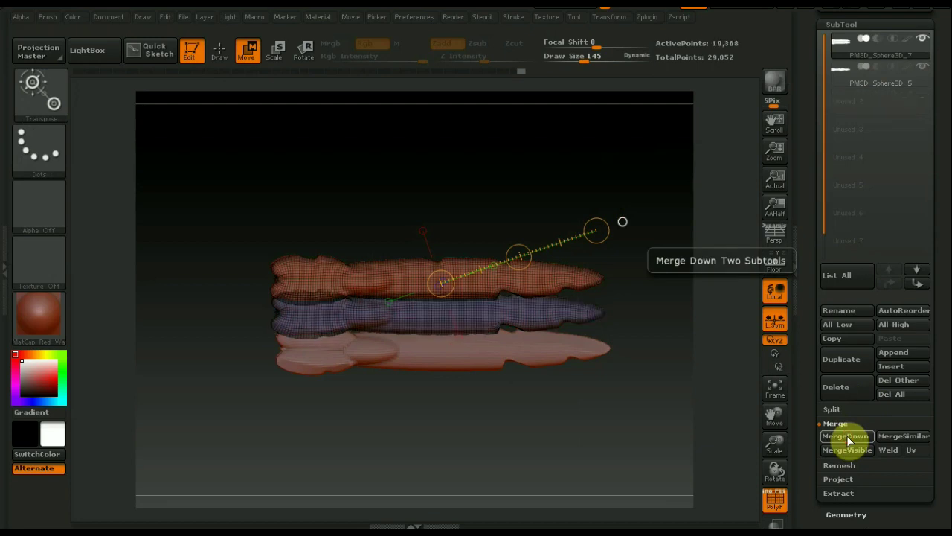
mouse_move(632, 451)
left_mouse_down()
mouse_move(613, 450)
mouse_move(612, 383)
mouse_move(615, 439)
left_mouse_up()
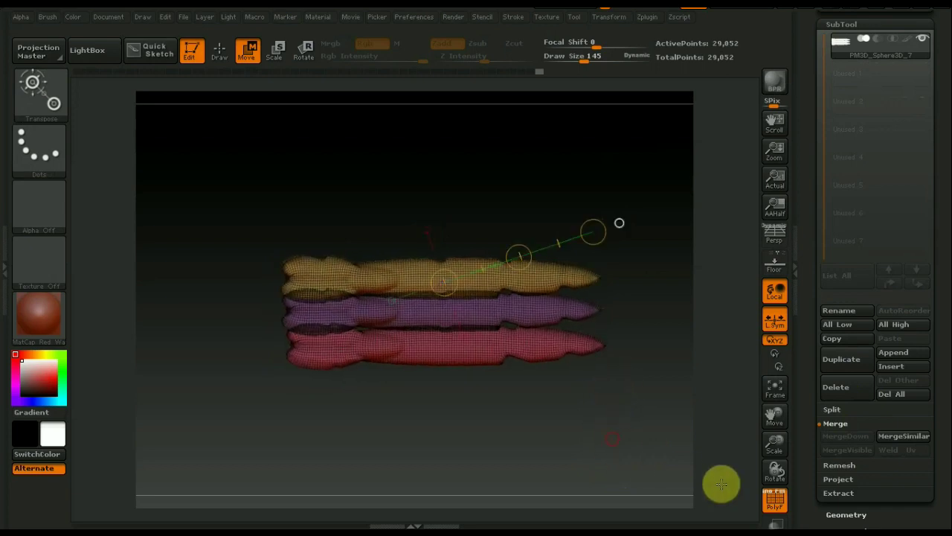
left_click(775, 500)
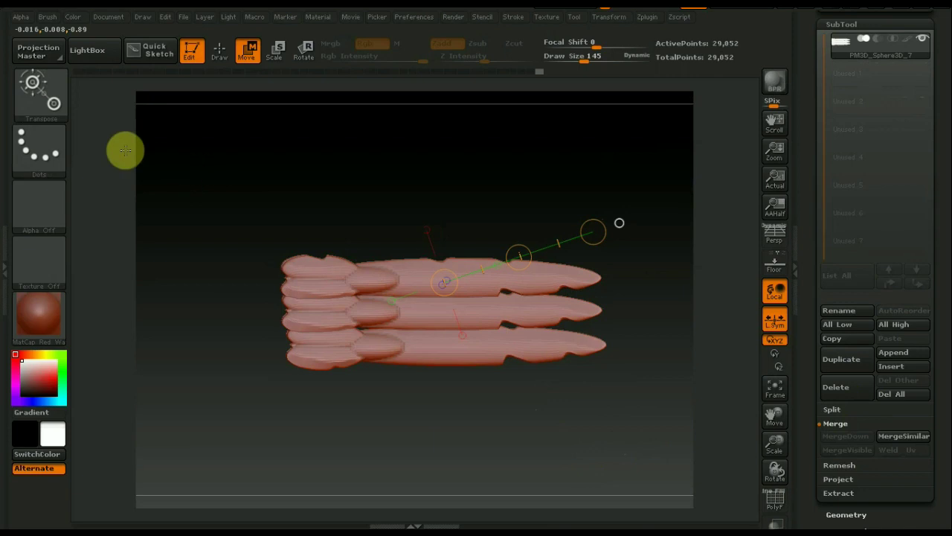
Use Create InsertMesh, choosing New, to make a brush from the three-feather mesh.
left_click(39, 89)
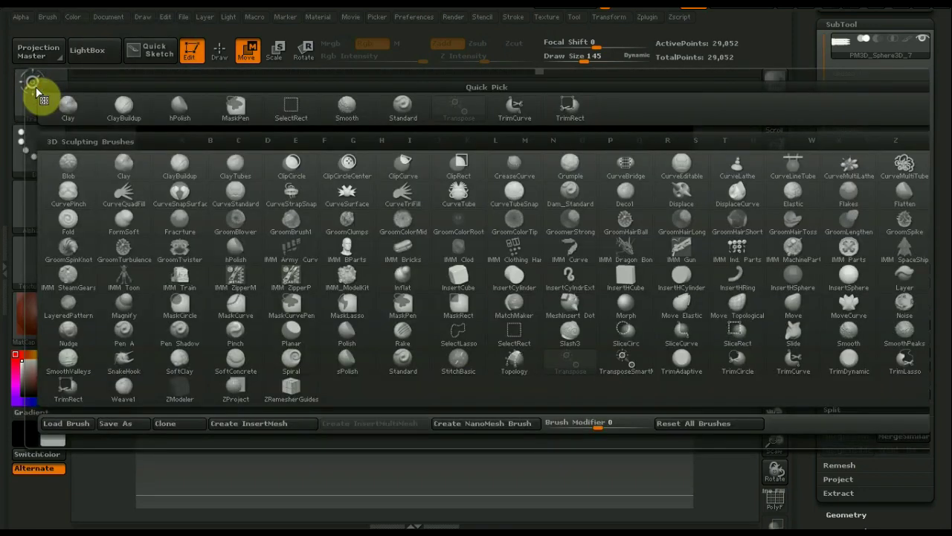
left_click(258, 424)
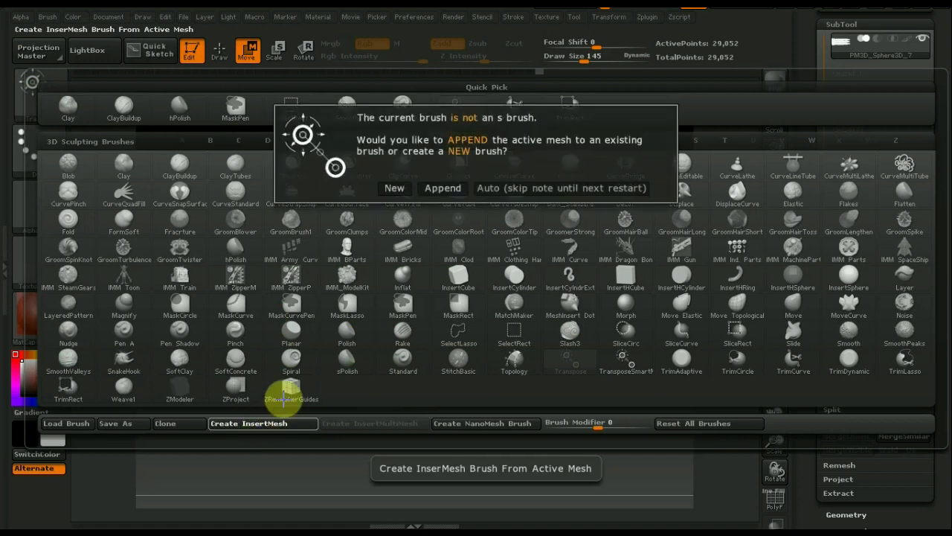
left_click(392, 188)
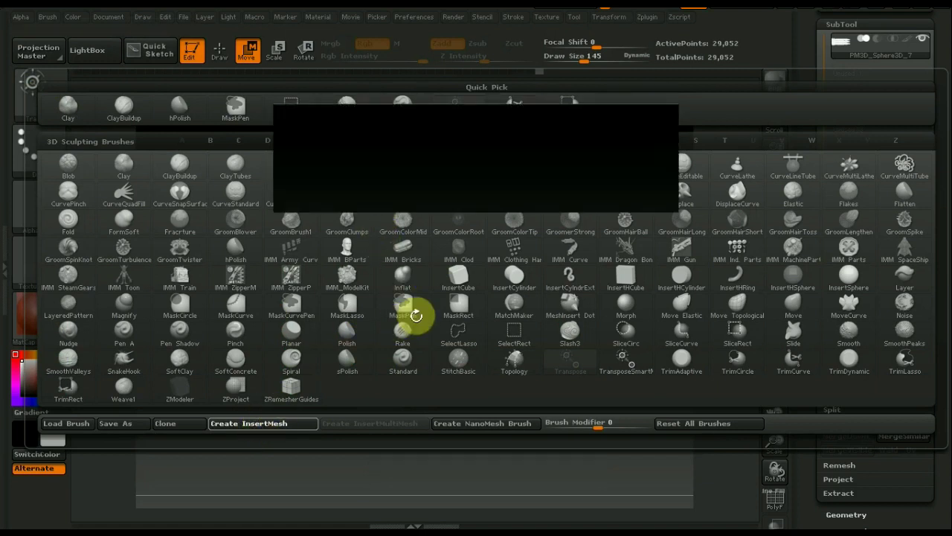
scroll(926, 101, "up", 5)
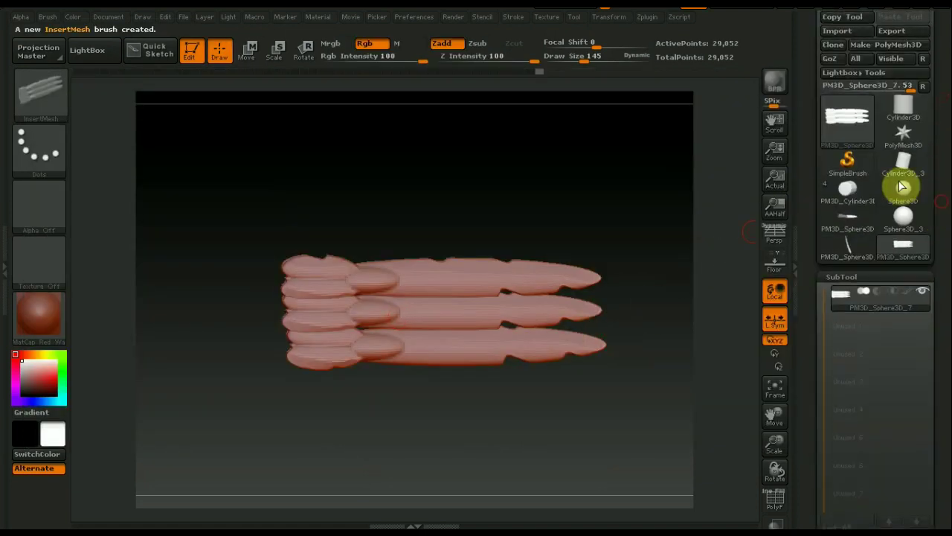
left_click(850, 134)
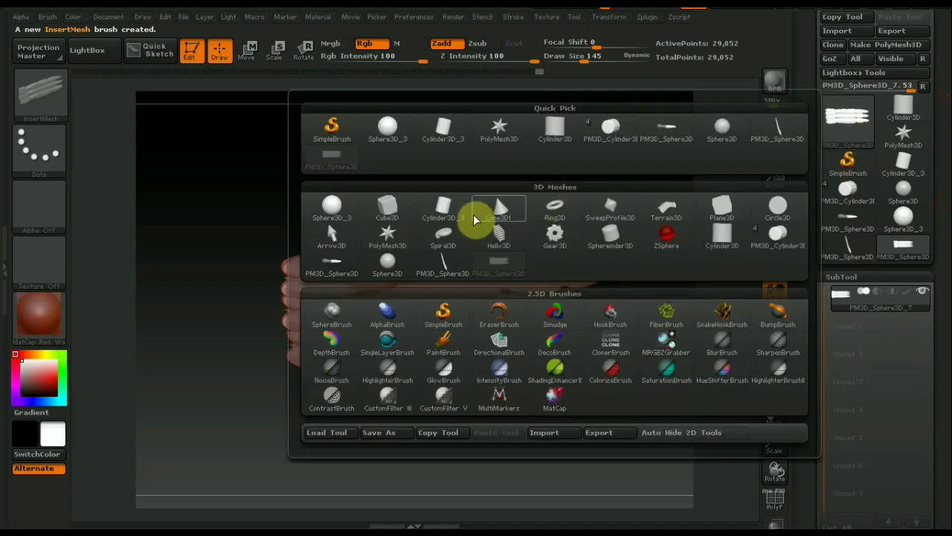
Replace the feathers with a Sphere3D tool and frame it in the view.
left_click(336, 210)
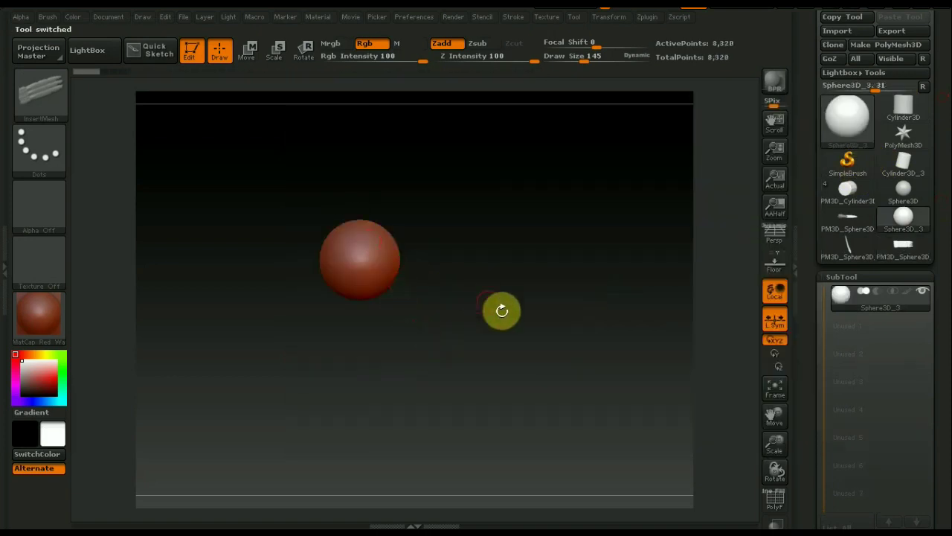
left_click_drag(501, 321, 532, 355, "alt")
mouse_move(692, 347)
left_mouse_down("alt")
mouse_move(528, 261)
mouse_move(543, 366)
mouse_move(544, 198)
left_mouse_up("alt")
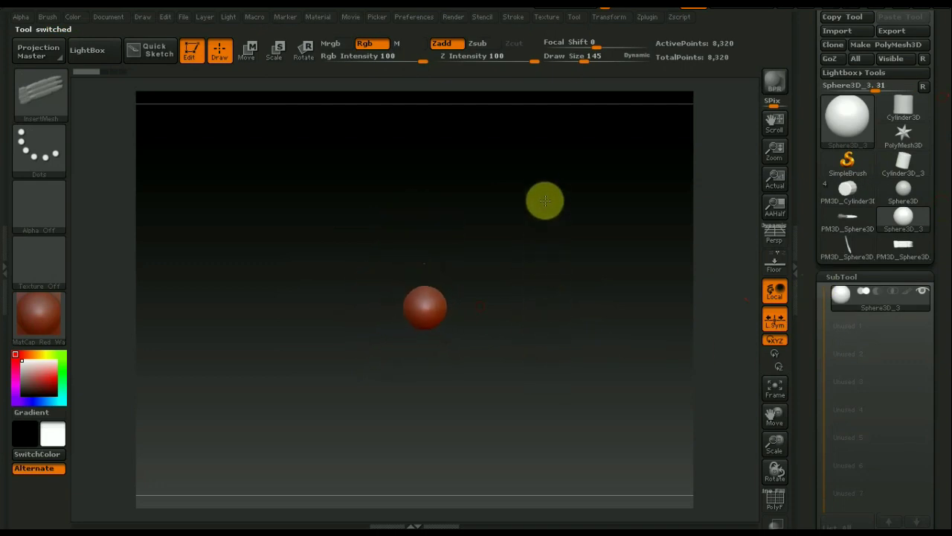
mouse_move(518, 314)
left_mouse_down()
mouse_move(529, 300)
mouse_move(416, 311)
left_mouse_up()
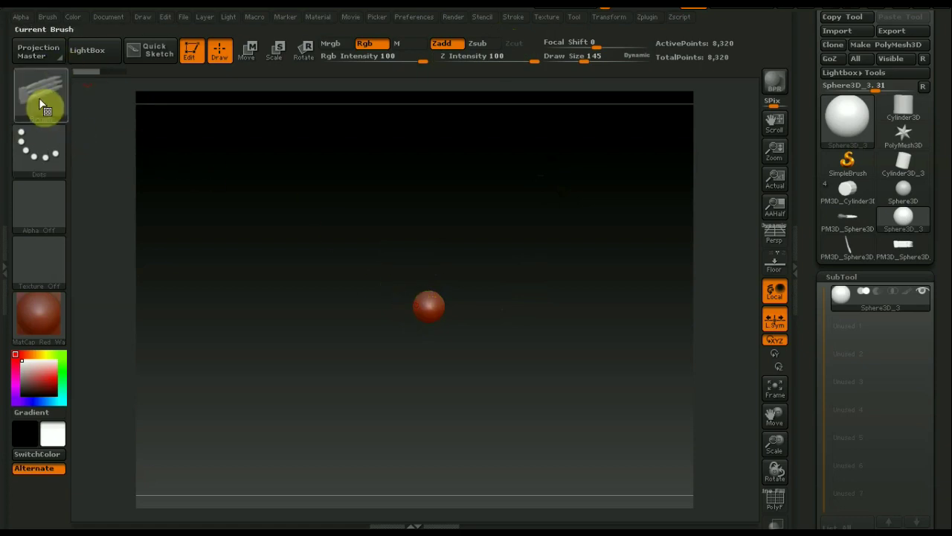
Convert the sphere to polymesh PM3D_Sphere3D_3, test a feather insert, then undo it.
left_click(418, 301)
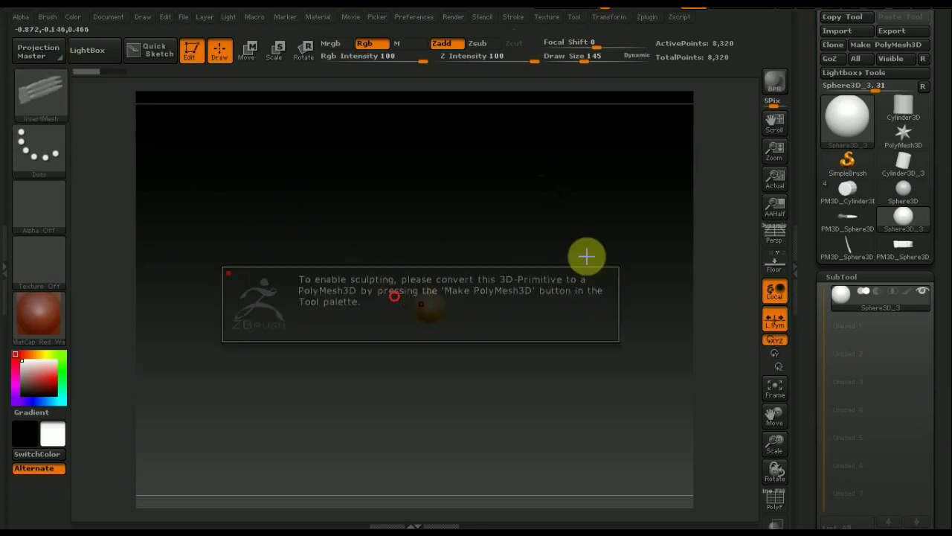
left_click(895, 47)
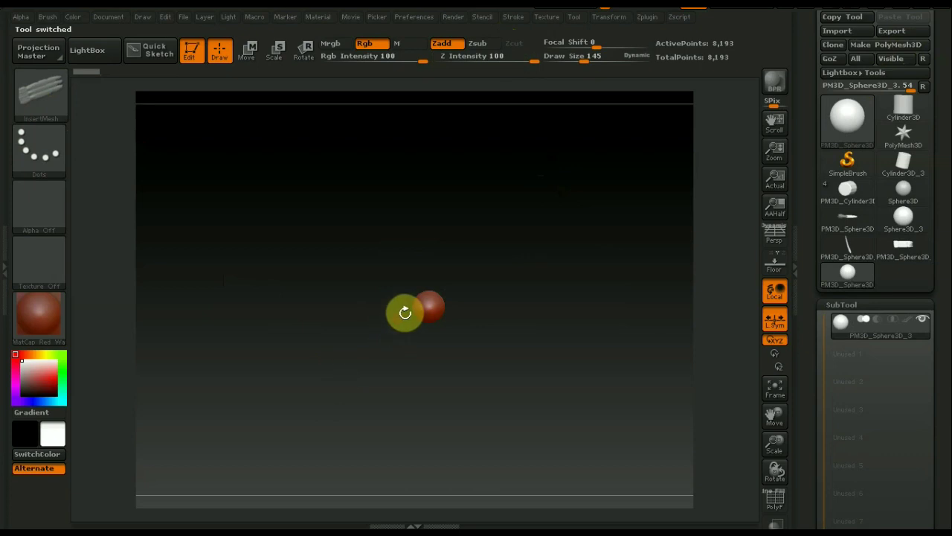
mouse_move(390, 301)
left_mouse_down()
mouse_move(543, 290)
mouse_move(521, 279)
left_mouse_up()
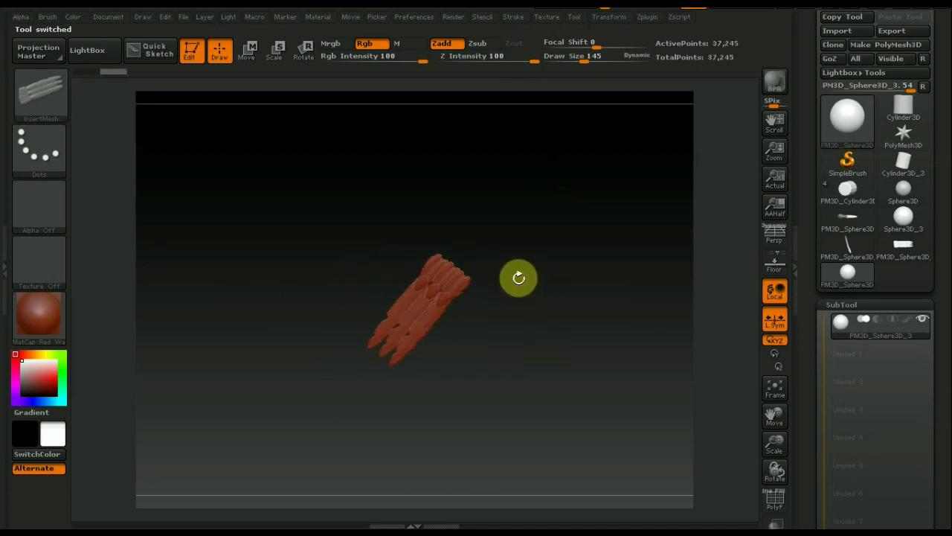
key("ctrl+z")
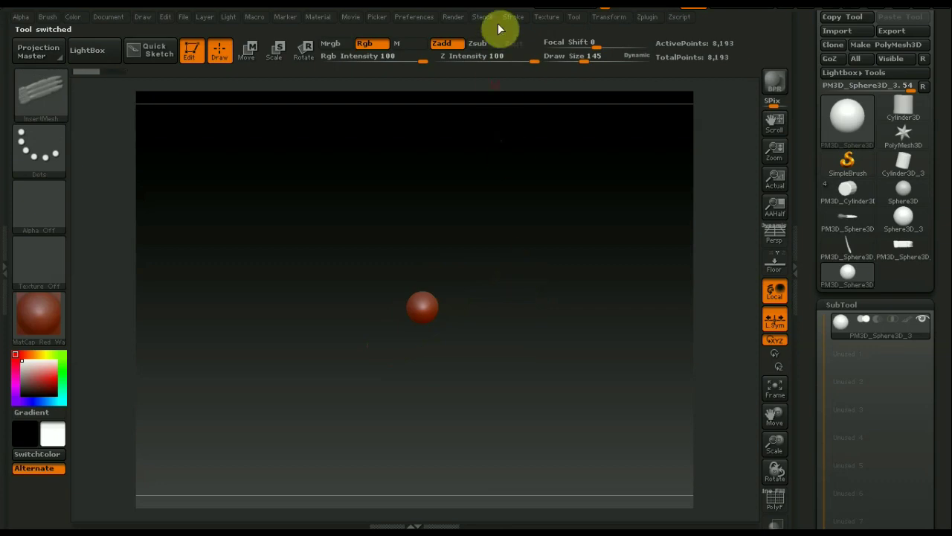
Expand the Stroke palette's curve options down to the Curve Falloff graph.
left_click(513, 18)
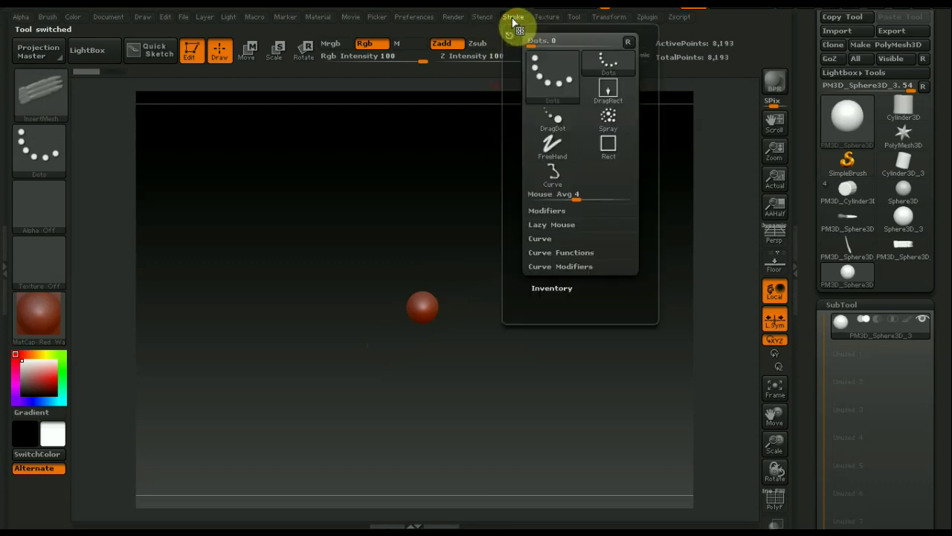
left_click(551, 254)
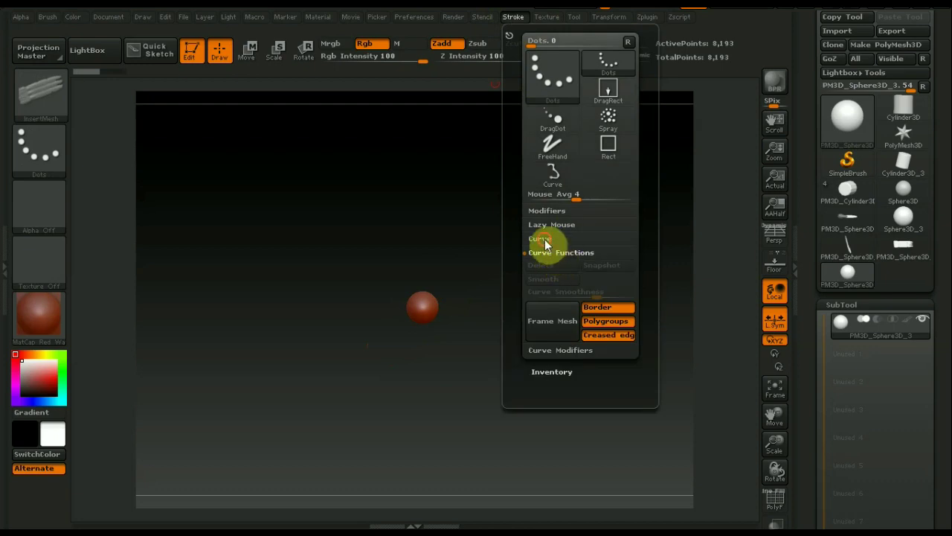
left_click(544, 239)
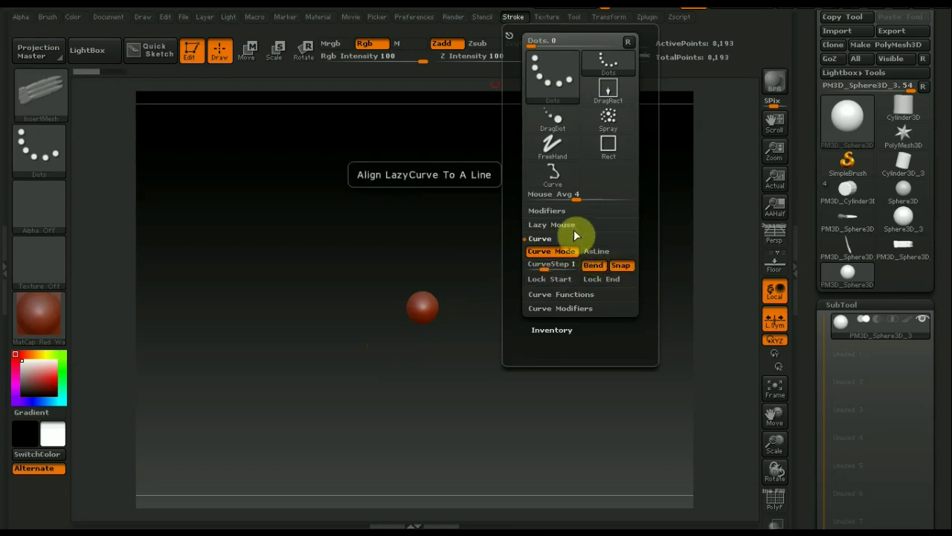
left_click(565, 309)
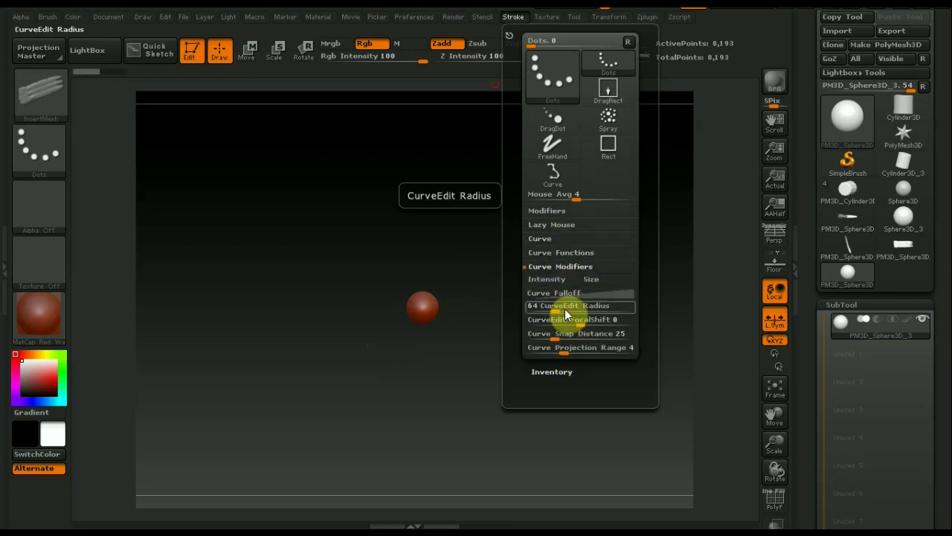
left_click(584, 296)
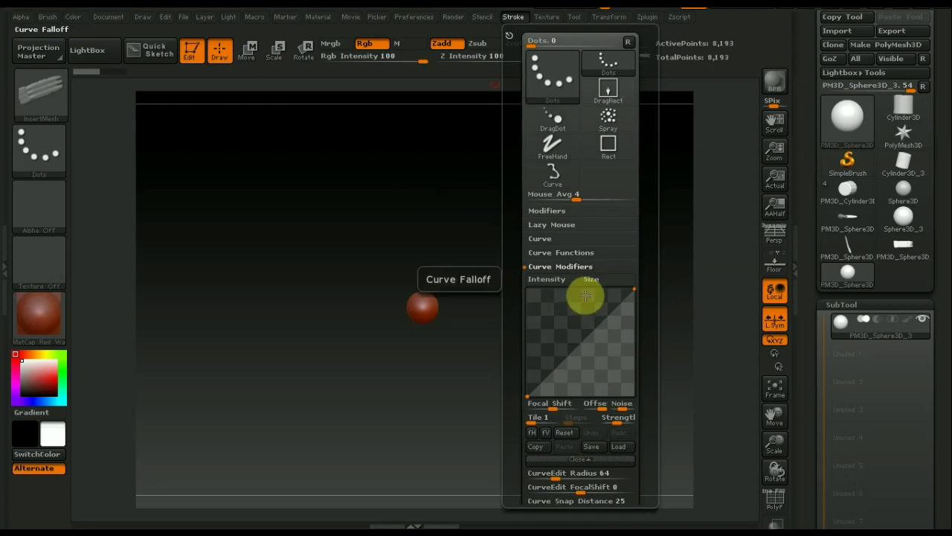
Raise the falloff curve's starting point and bend its profile upward.
mouse_move(527, 395)
left_mouse_down()
mouse_move(527, 336)
mouse_move(566, 322)
mouse_move(582, 337)
left_mouse_up()
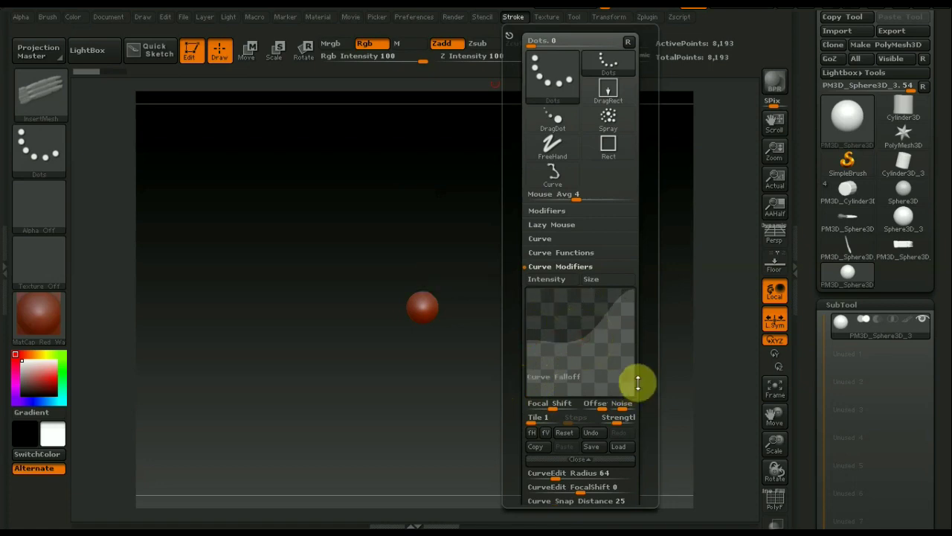
left_click(571, 332)
left_click_drag(582, 340, 563, 310)
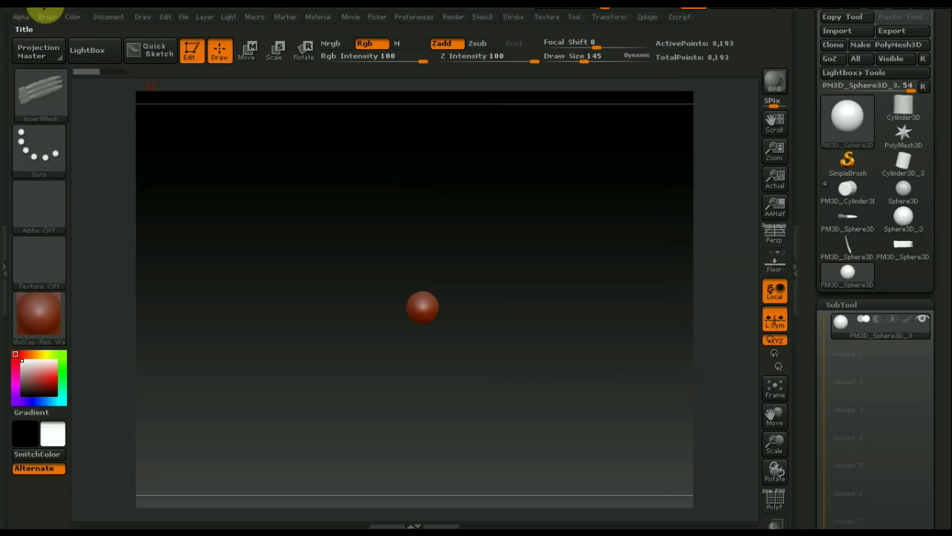
Draw a curve up from the sphere and fill it with large feathers at Draw Size 496.
mouse_move(417, 307)
left_mouse_down()
mouse_move(386, 215)
mouse_move(428, 197)
left_mouse_up()
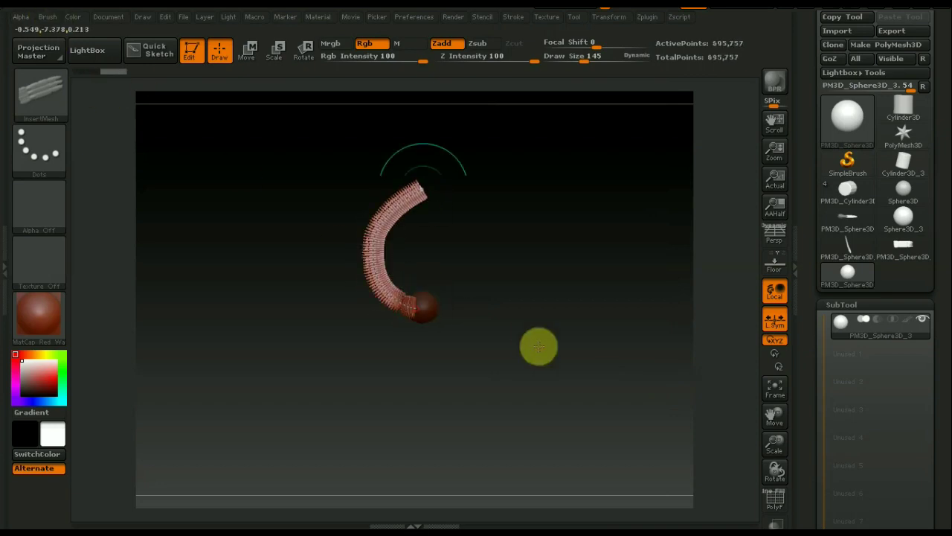
left_click_drag(581, 61, 620, 74)
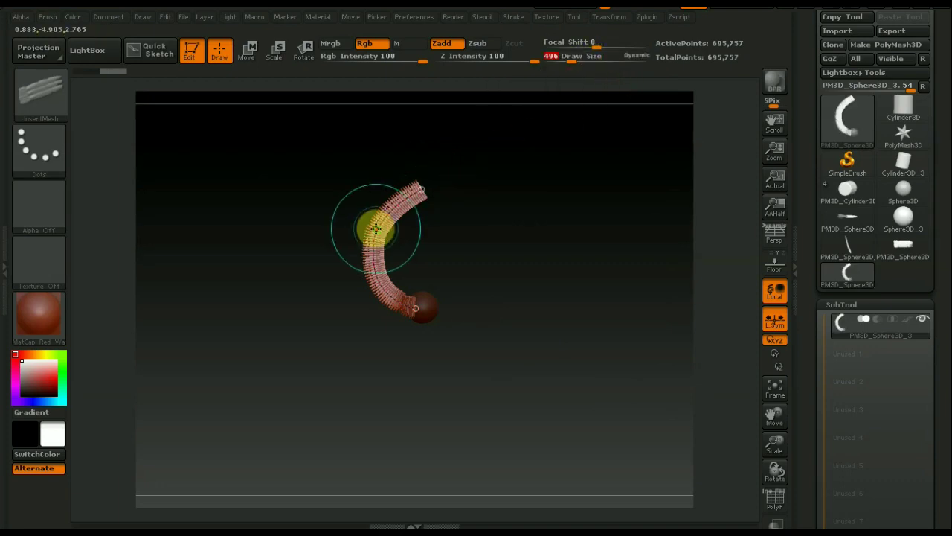
left_click(379, 229)
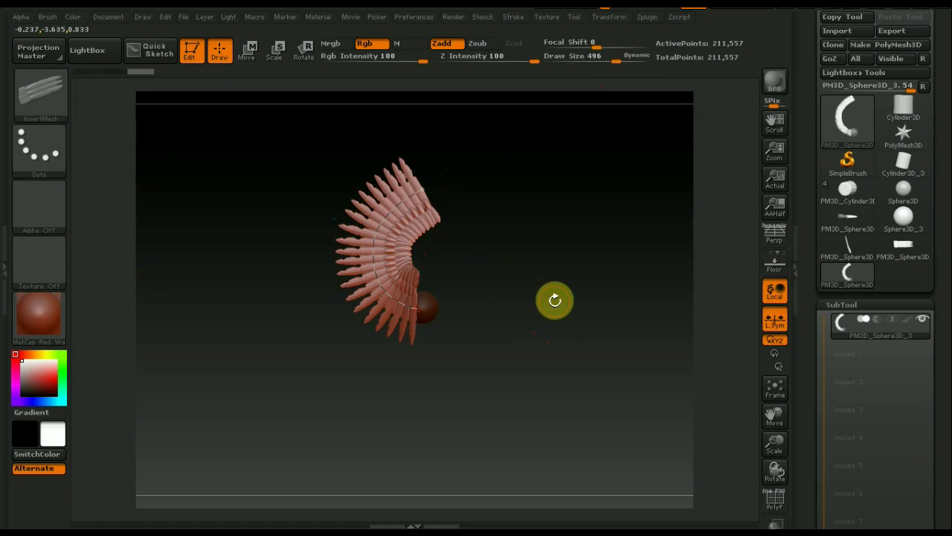
left_click(513, 296)
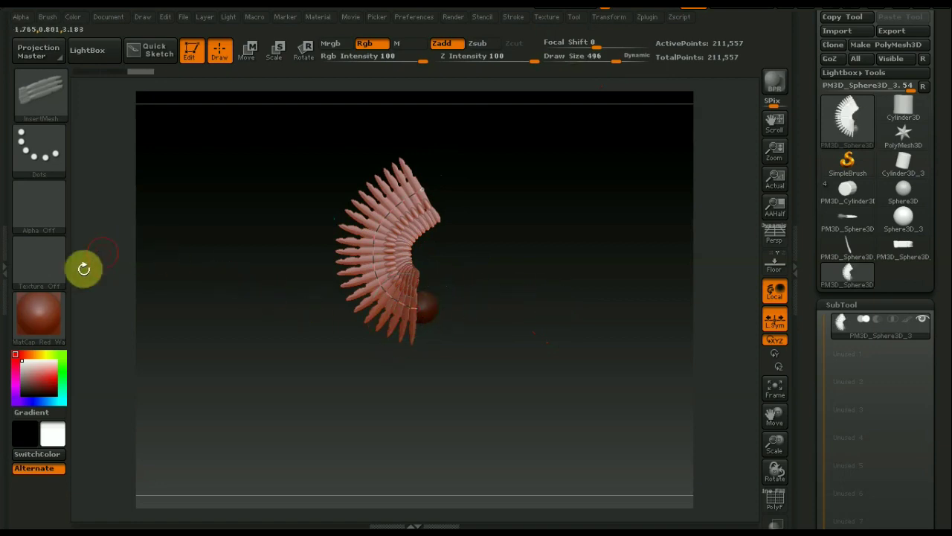
Turn on Stretch and Weld Points in the brush's Modifiers.
left_click(97, 85)
left_click(50, 21)
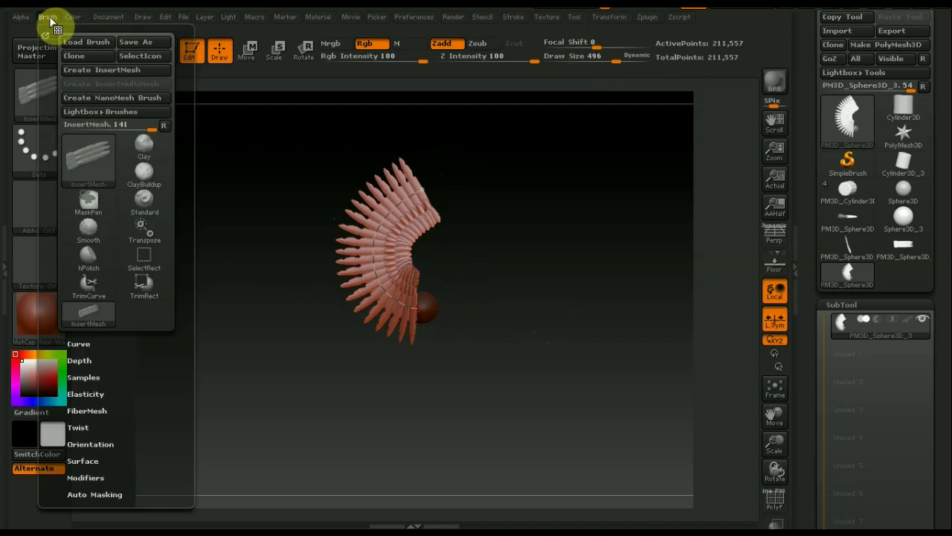
mouse_move(142, 438)
left_mouse_down()
mouse_move(142, 356)
mouse_move(94, 306)
left_mouse_up()
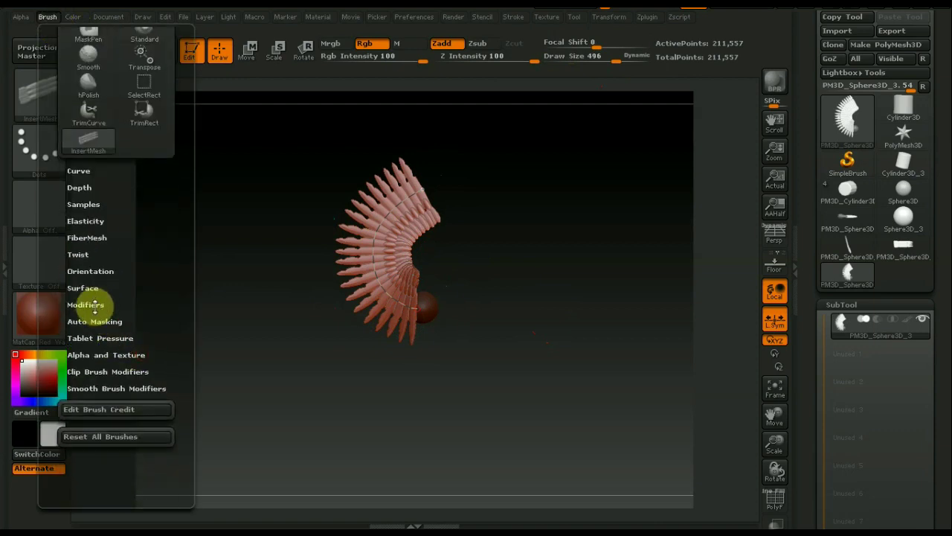
left_click(87, 305)
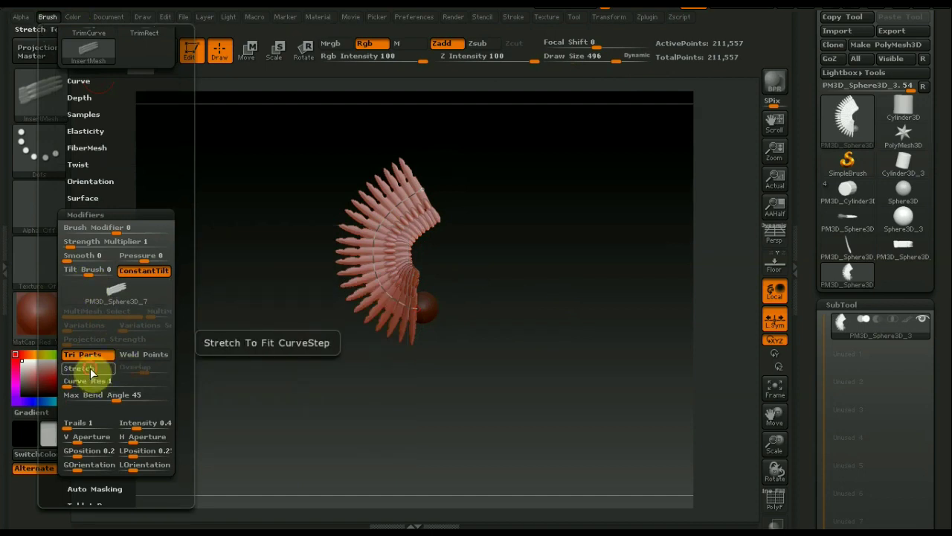
left_click(90, 368)
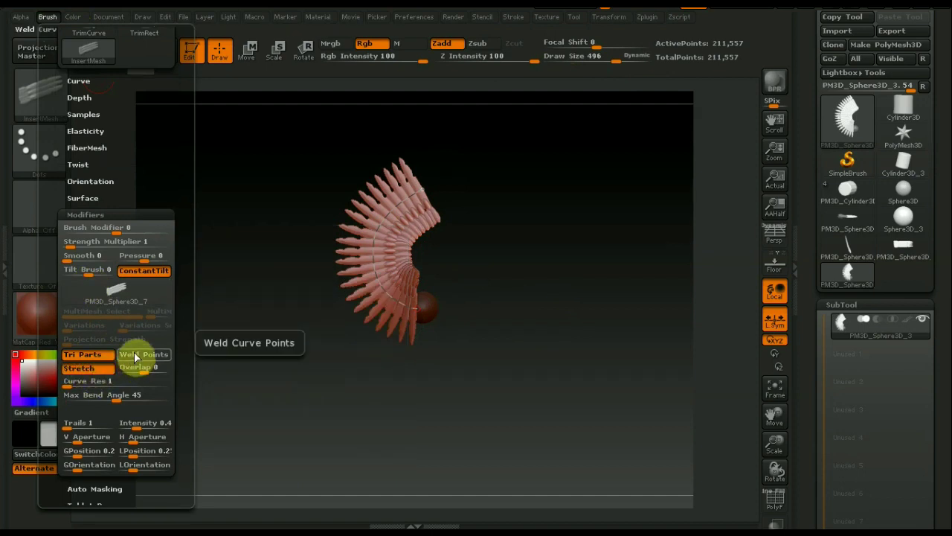
left_click(135, 357)
Set Curve Res to 6 and Tilt Brush to 14, then draw a curve arcing around the wing.
left_click_drag(69, 385, 77, 386)
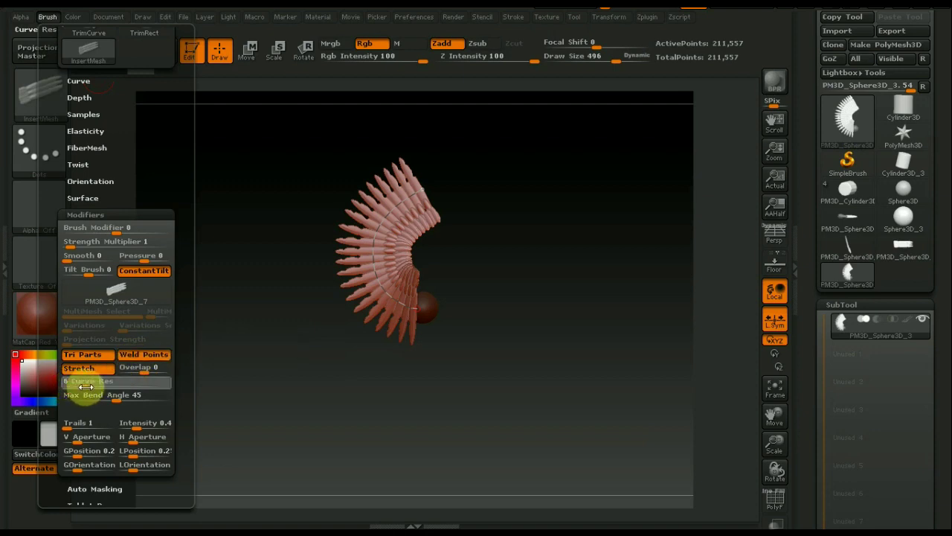
left_click_drag(79, 431, 137, 429)
left_click(87, 276)
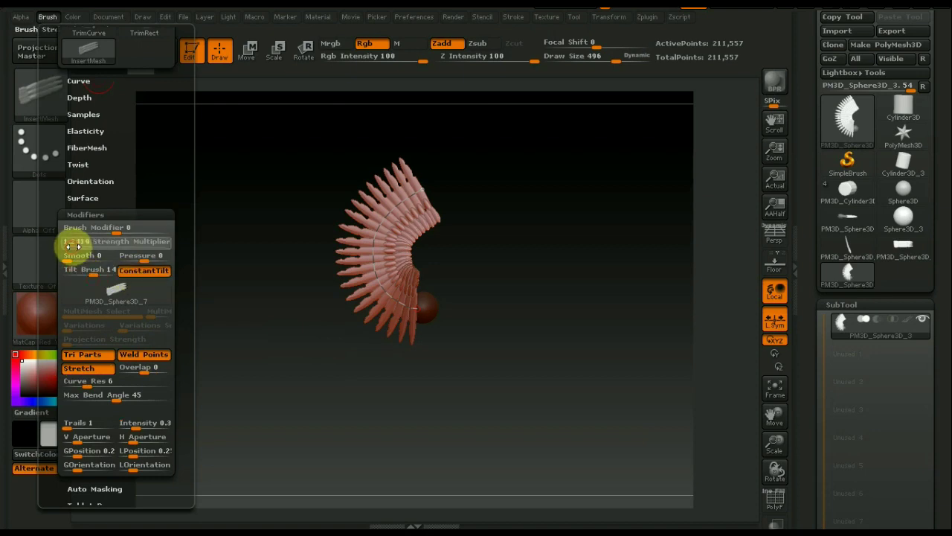
left_click_drag(424, 309, 366, 162)
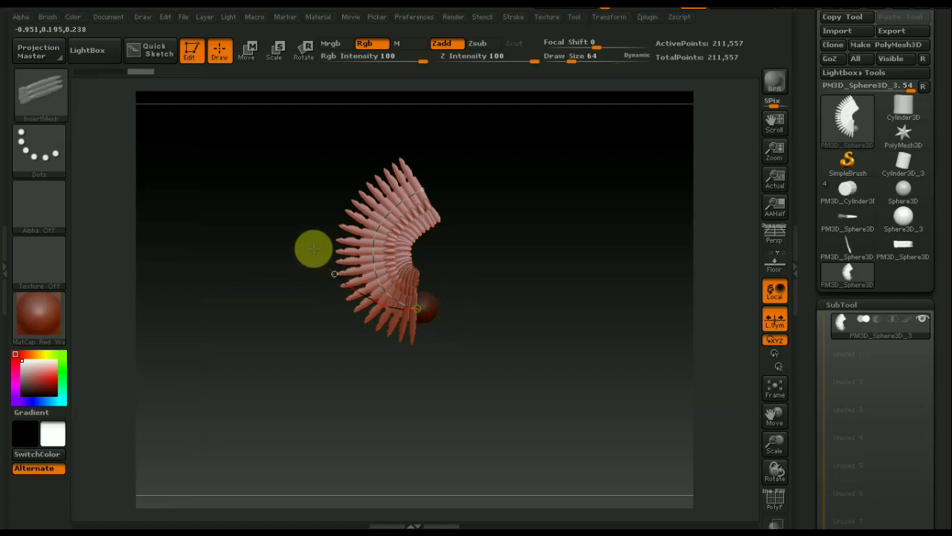
Rebuild the feathers along the new curve, then start over with a fresh Sphere3D polymesh.
left_click(433, 276)
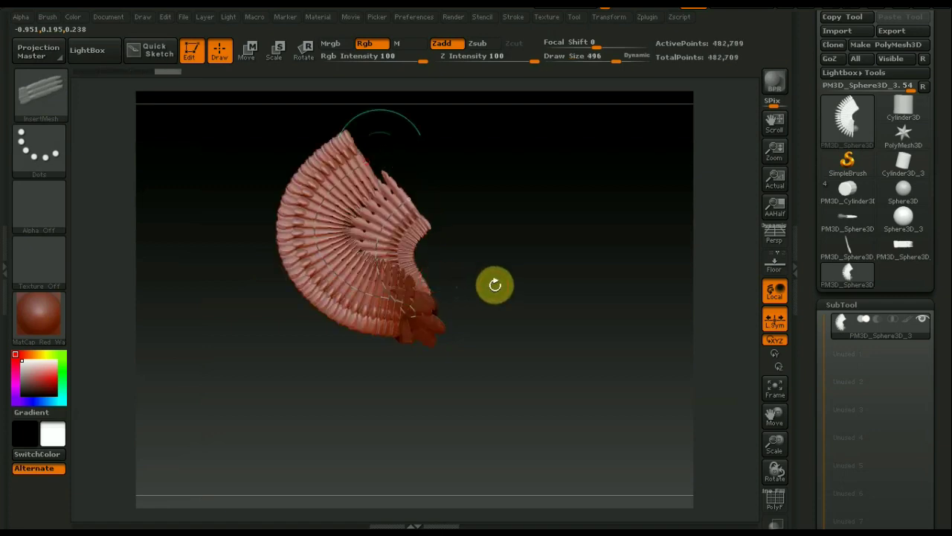
mouse_move(519, 302)
left_mouse_down()
mouse_move(363, 361)
mouse_move(456, 291)
left_mouse_up()
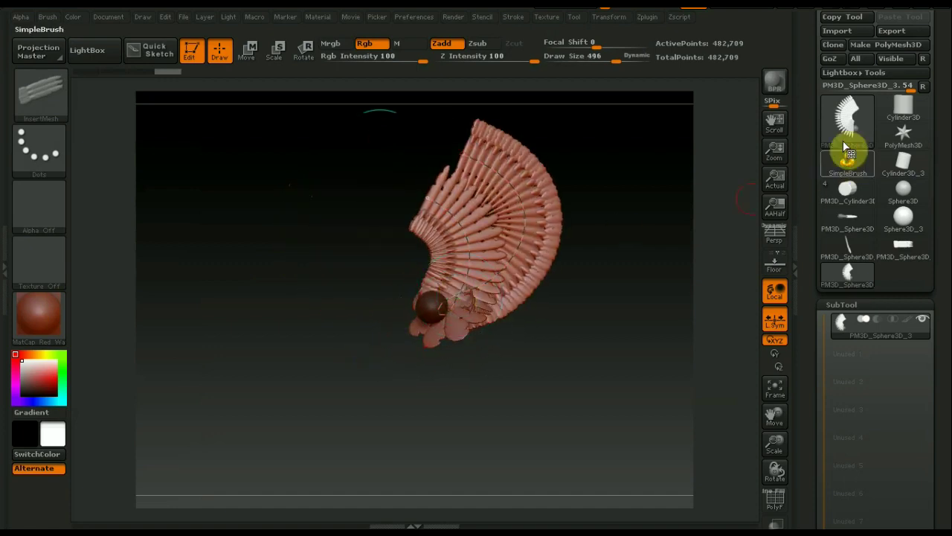
left_click(851, 123)
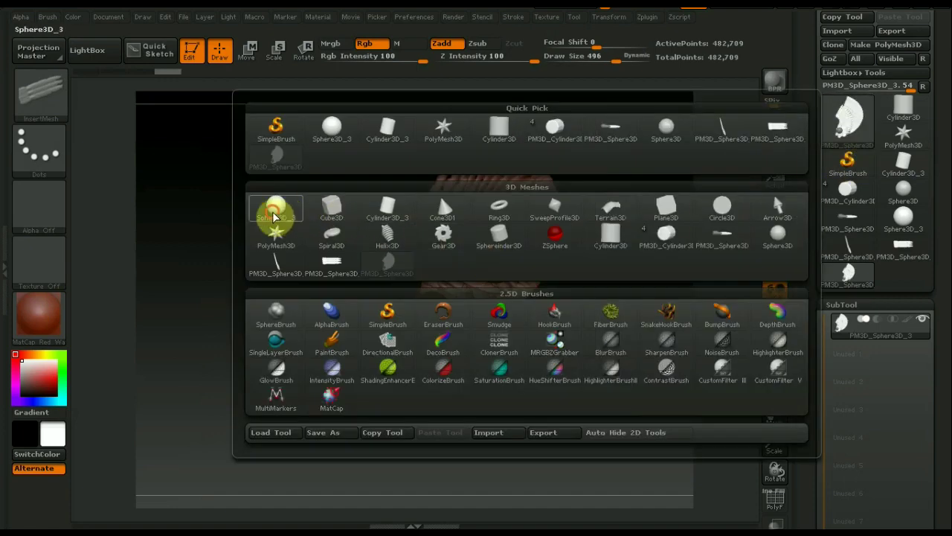
left_click(276, 213)
left_click(898, 44)
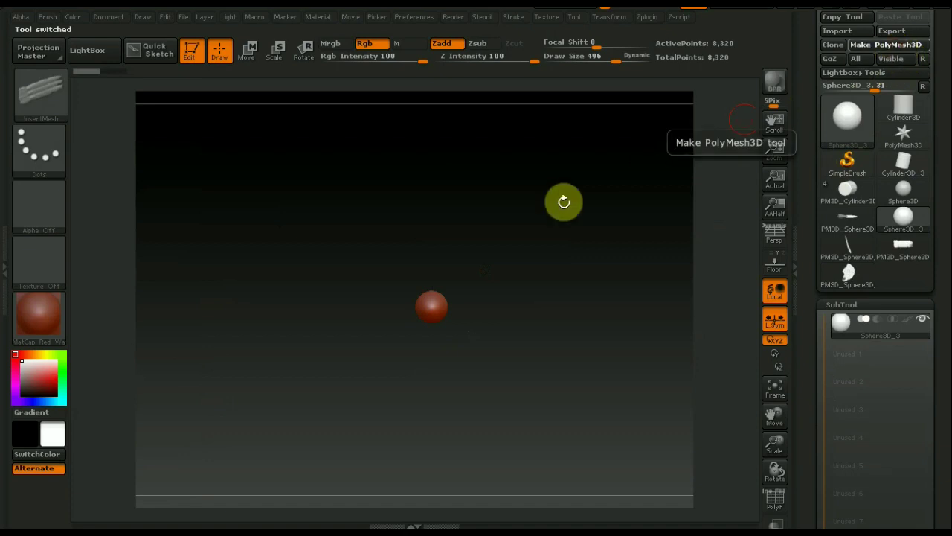
Draw a large feather wing up from the sphere at Draw Size 318, then select PM3D_Sphere3D_4.
left_click_drag(637, 58, 582, 69)
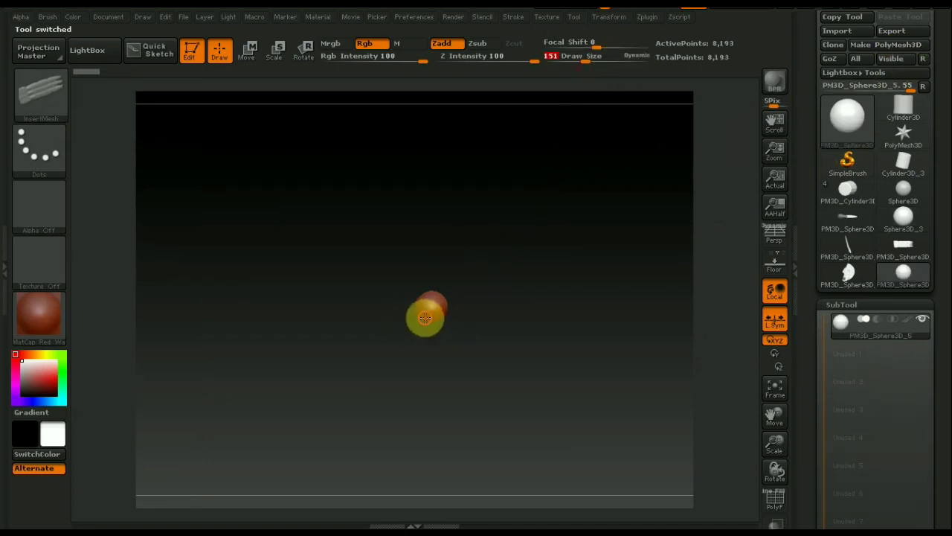
left_click_drag(375, 268, 407, 217)
left_click_drag(580, 63, 604, 68)
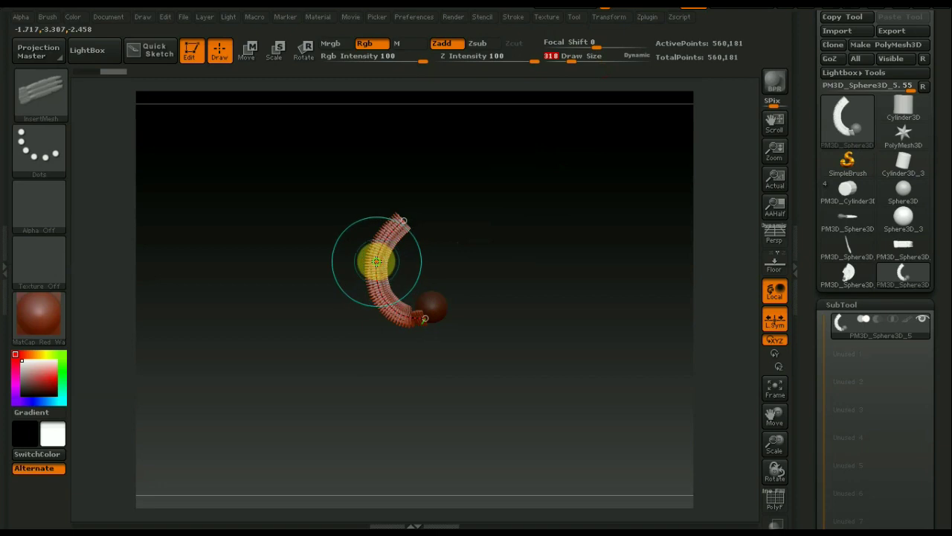
left_click(401, 265)
left_click(513, 297)
left_click_drag(514, 292, 574, 369, "alt")
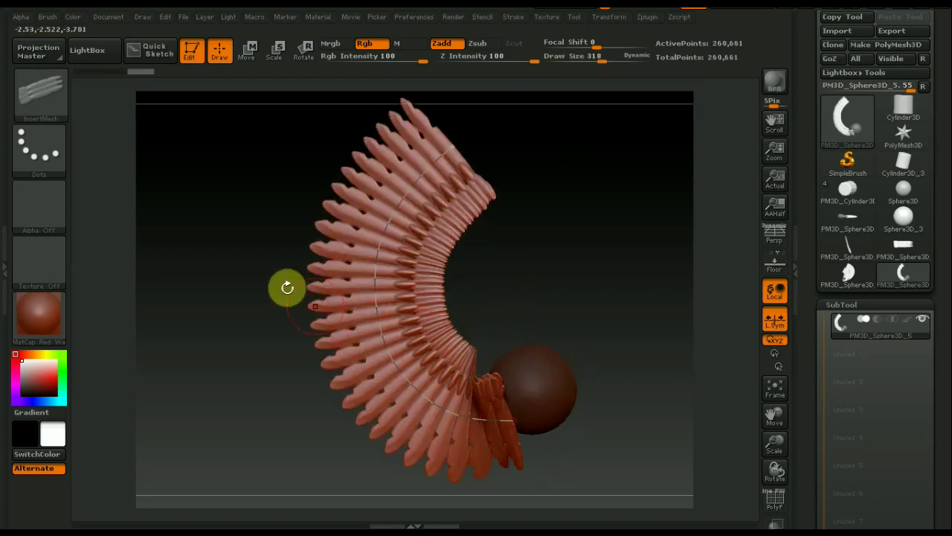
left_click(342, 251)
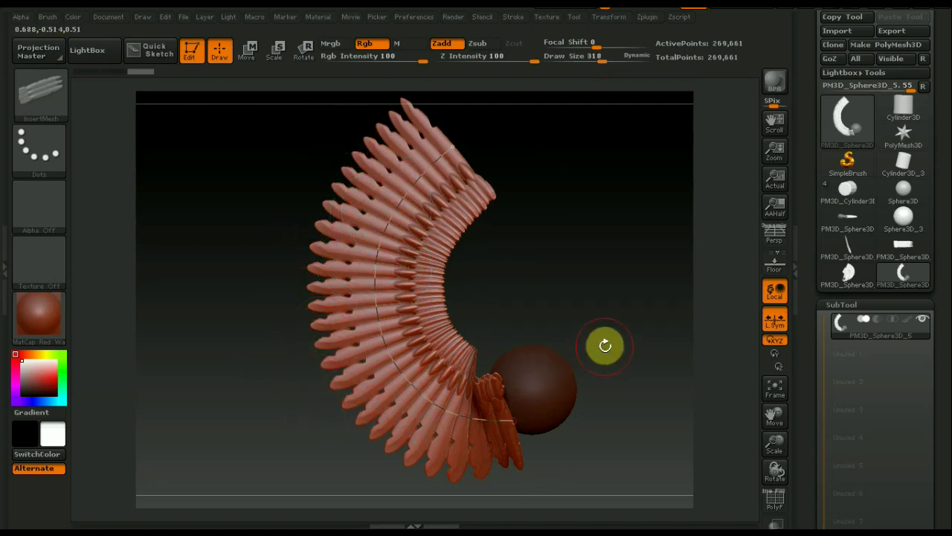
left_click(847, 246)
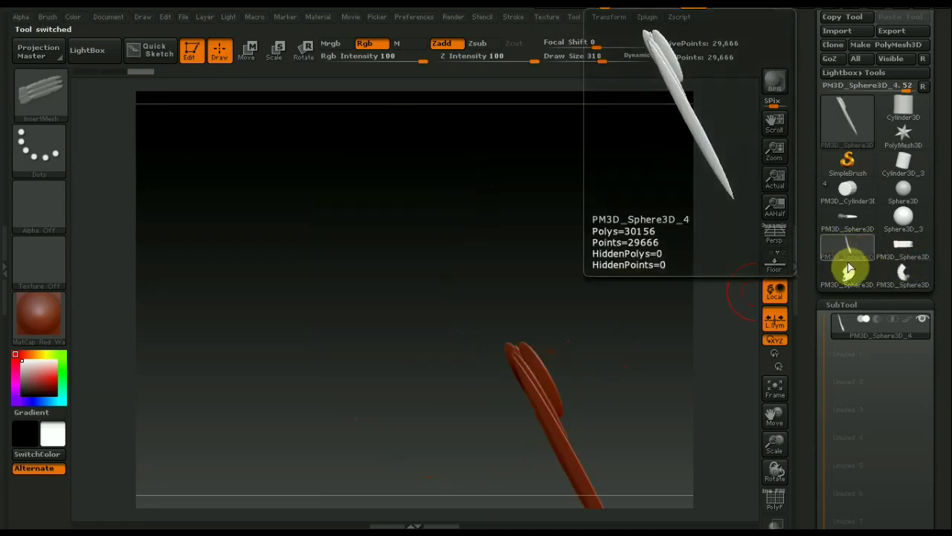
Load the three-feather model PM3D_Sphere3D_7 and turn it into view.
left_click(903, 253)
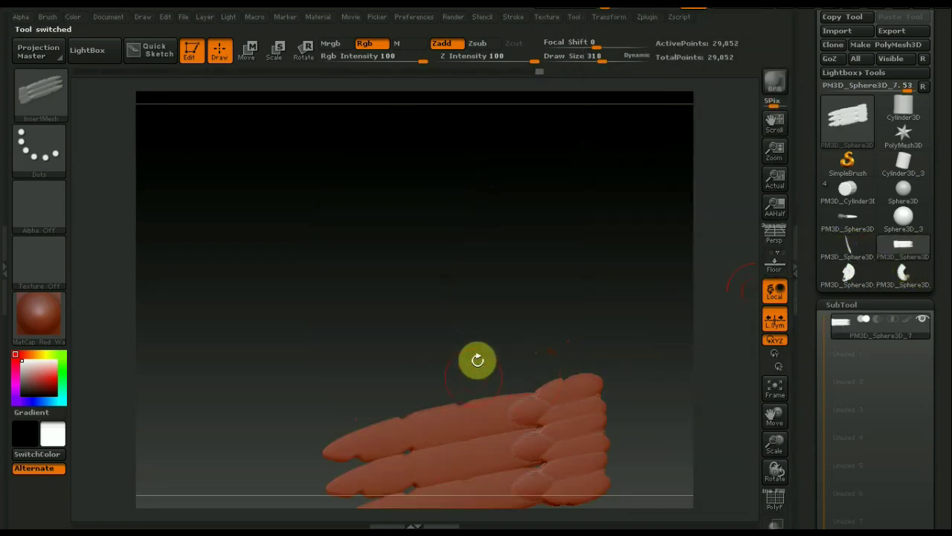
left_click_drag(515, 313, 491, 164)
left_click_drag(530, 340, 533, 226, "alt")
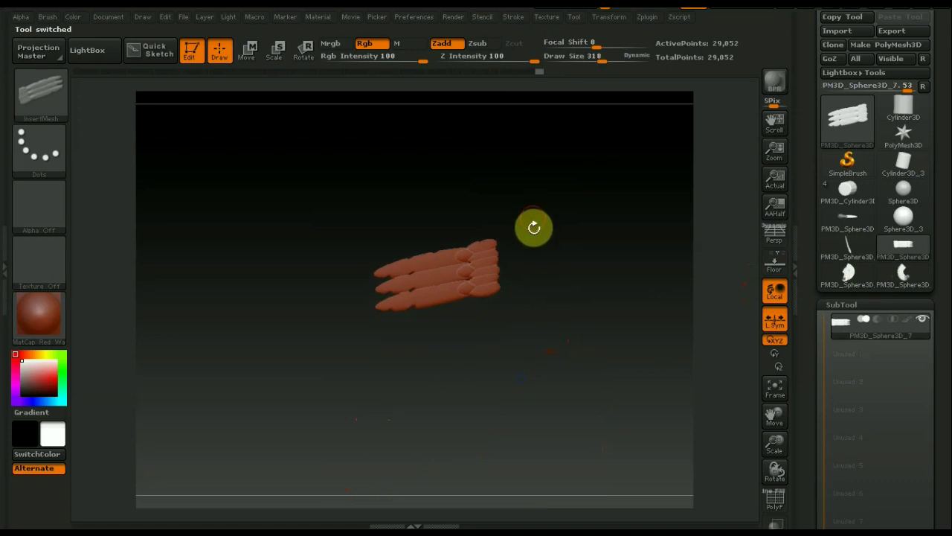
mouse_move(565, 412)
left_mouse_down()
mouse_move(463, 427)
mouse_move(544, 383)
mouse_move(548, 402)
left_mouse_up()
left_click_drag(946, 348, 943, 252)
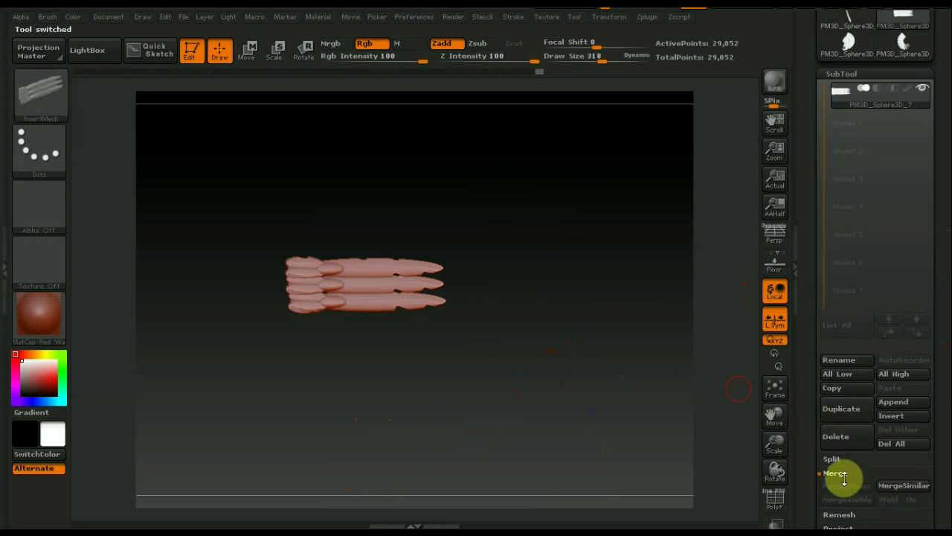
Groups Split it into subtools PM3D_Sphere3D_7, _8 and _9, and select _8.
left_click(836, 460)
left_click(902, 474)
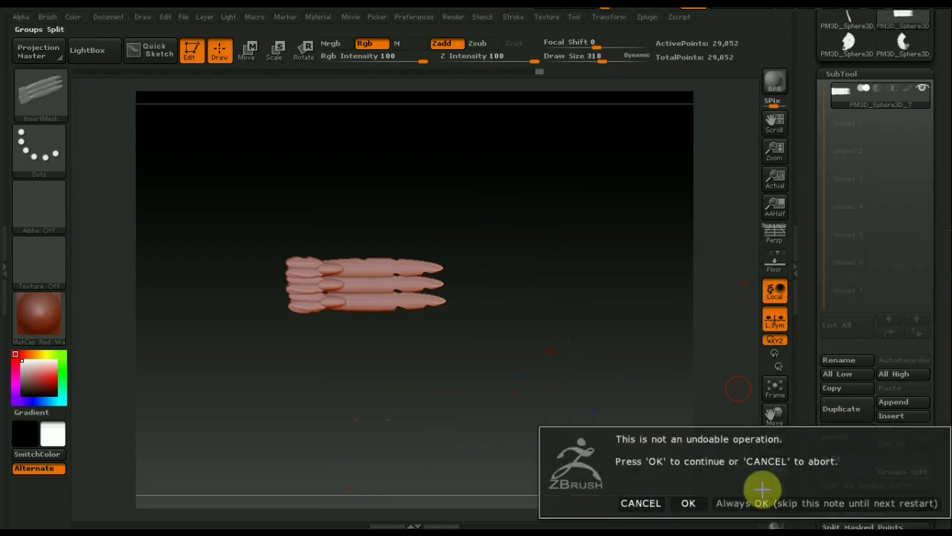
left_click(689, 501)
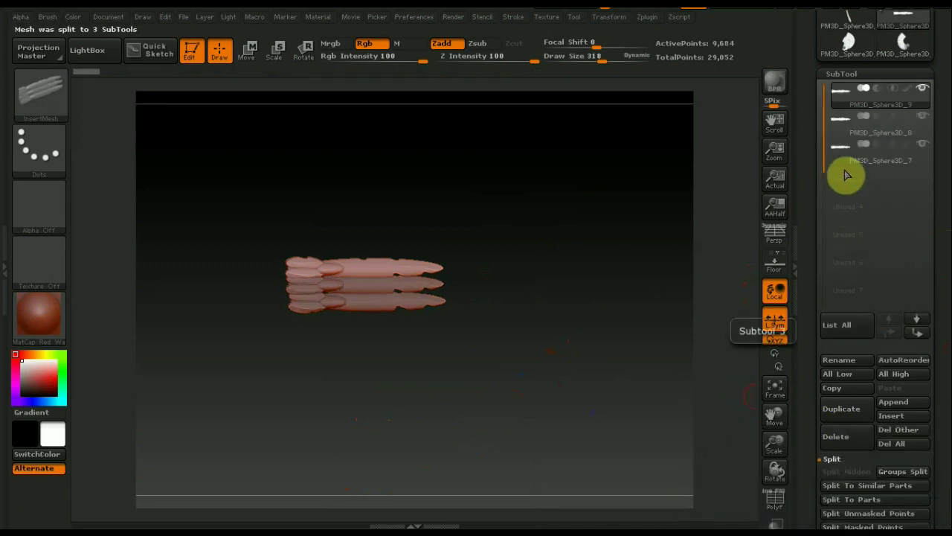
left_click(838, 119)
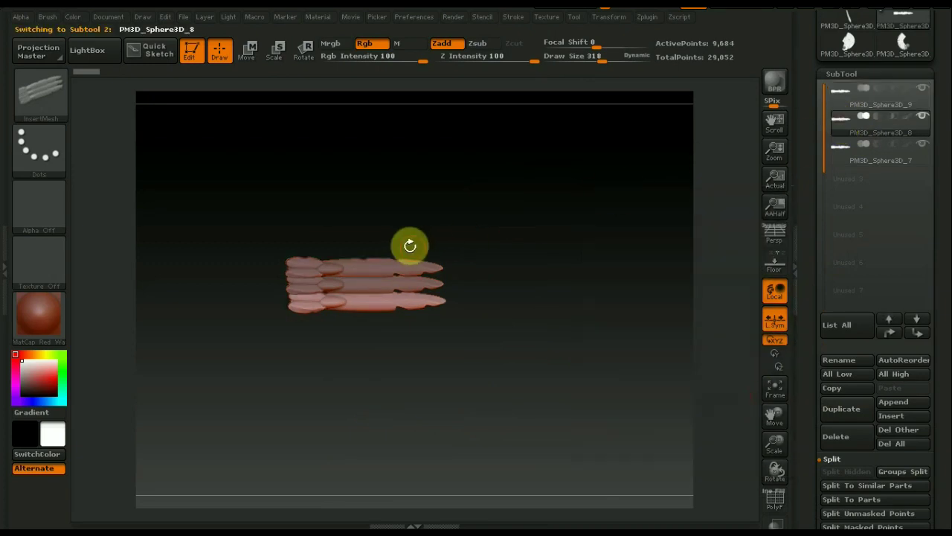
Move feathers PM3D_Sphere3D_8 and PM3D_Sphere3D_7 down slightly so the three rows are evenly spaced.
left_click(251, 52)
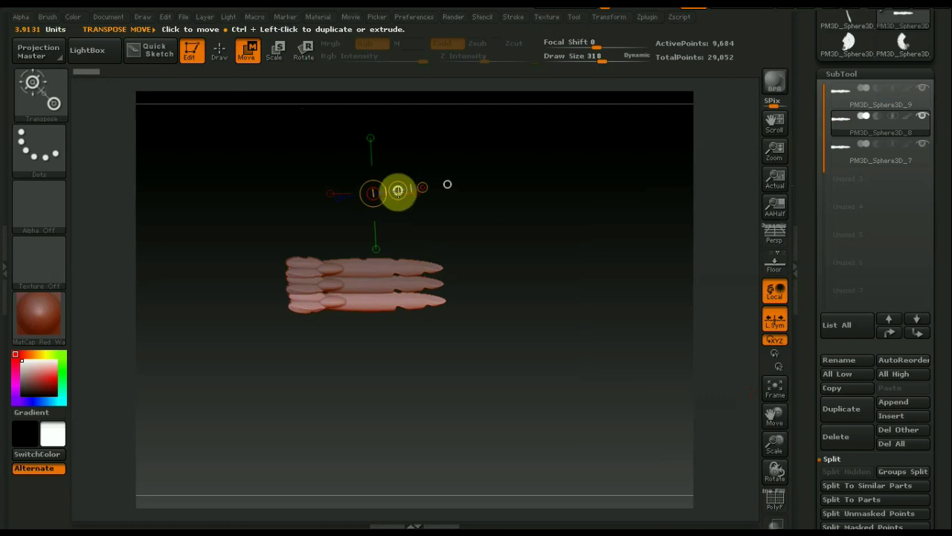
left_click_drag(398, 191, 397, 203)
left_click(864, 122)
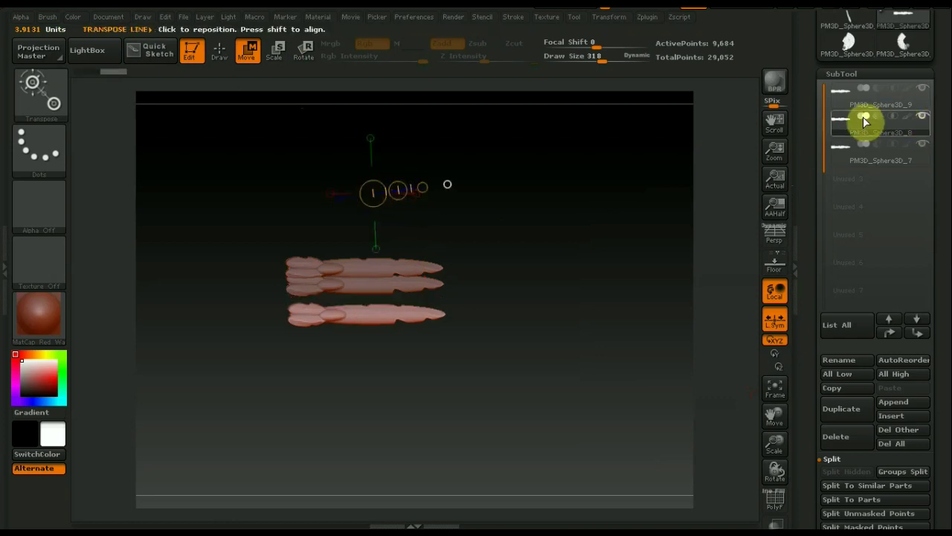
left_click(845, 147)
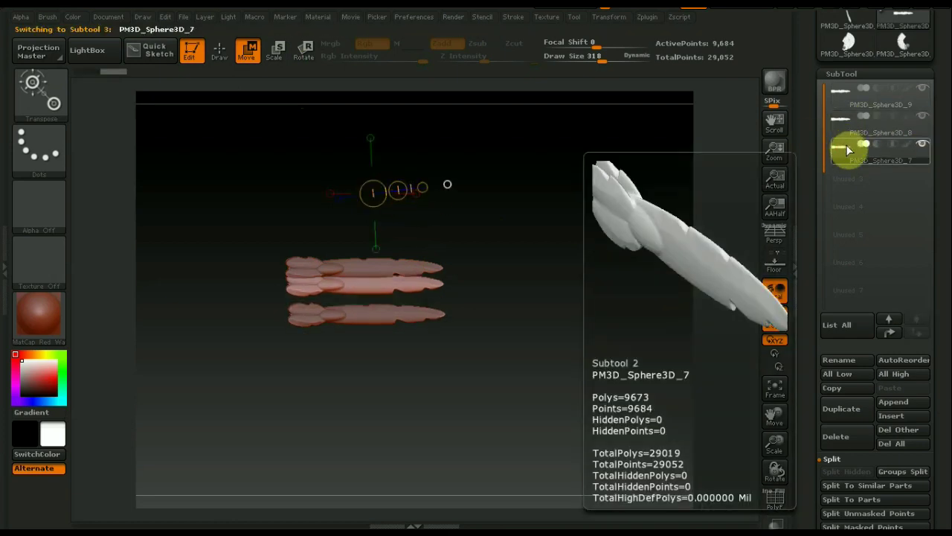
left_click_drag(398, 190, 398, 196)
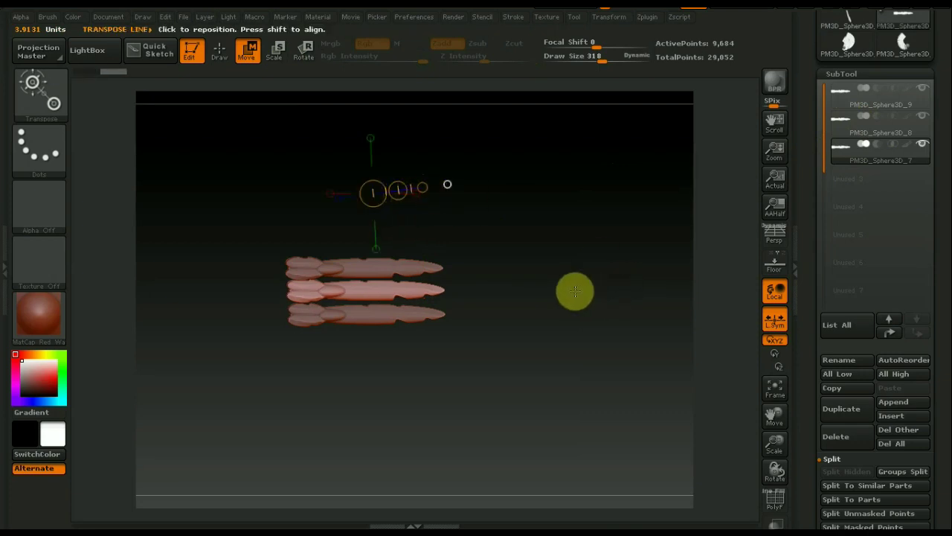
left_click_drag(400, 190, 400, 193)
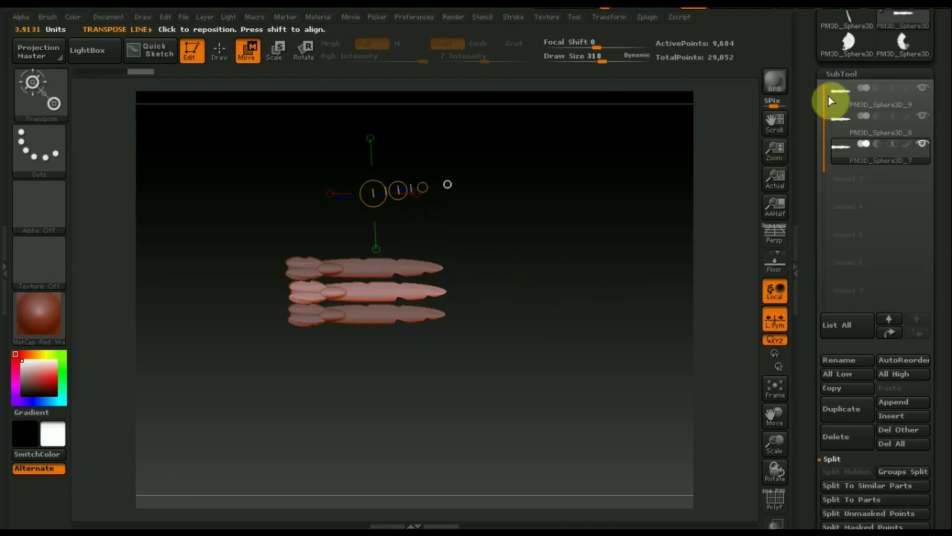
mouse_move(504, 410)
left_mouse_down("alt")
mouse_move(543, 451)
mouse_move(617, 395)
mouse_move(607, 414)
mouse_move(335, 172)
mouse_move(311, 165)
left_mouse_up("alt")
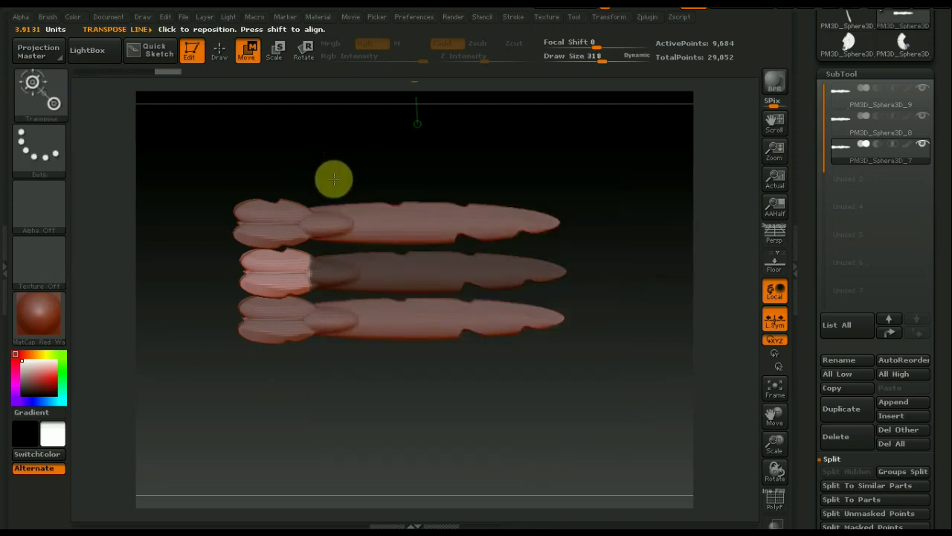
Mask the middle feather's long body and start scaling its free base lobes.
key("ctrl")
left_click_drag(657, 417, 360, 169, "ctrl")
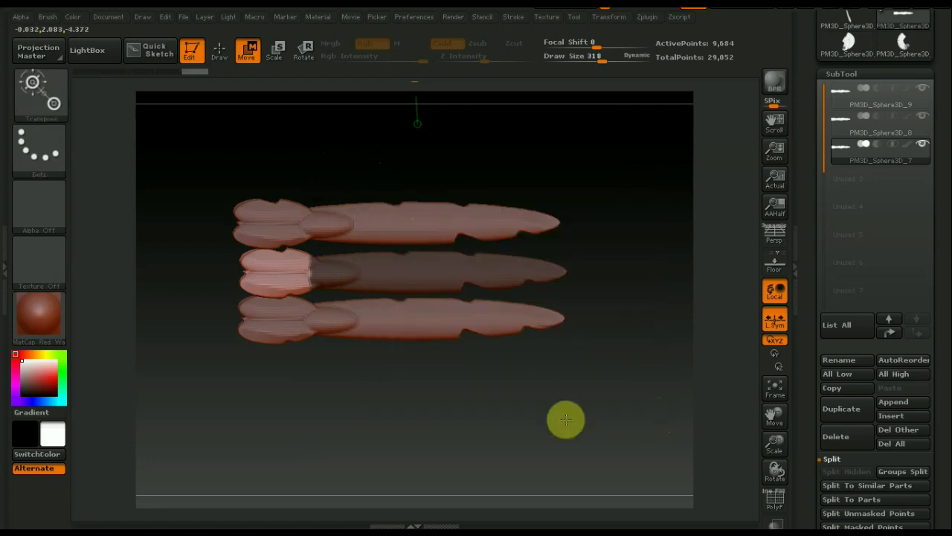
key("ctrl")
left_click_drag(186, 156, 322, 397, "ctrl")
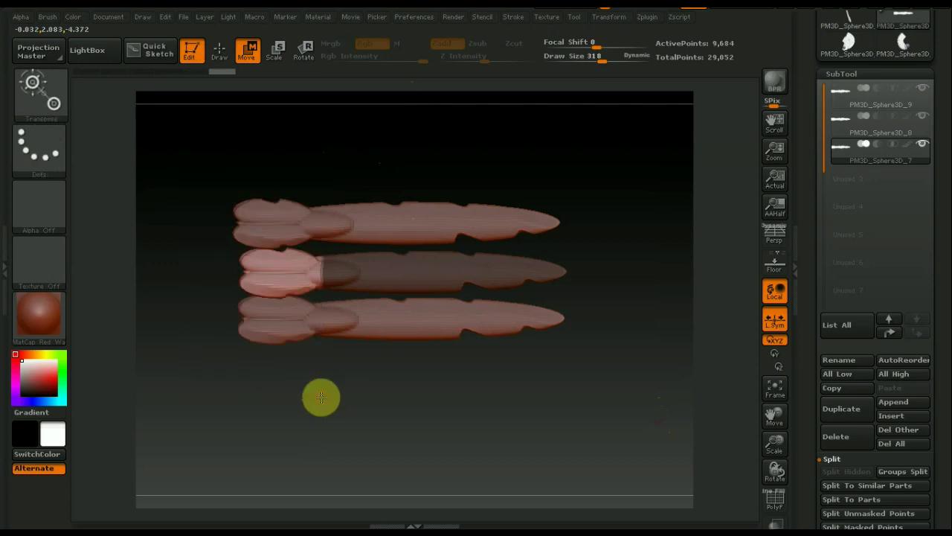
key("ctrl")
left_click_drag(201, 136, 355, 409, "ctrl+alt")
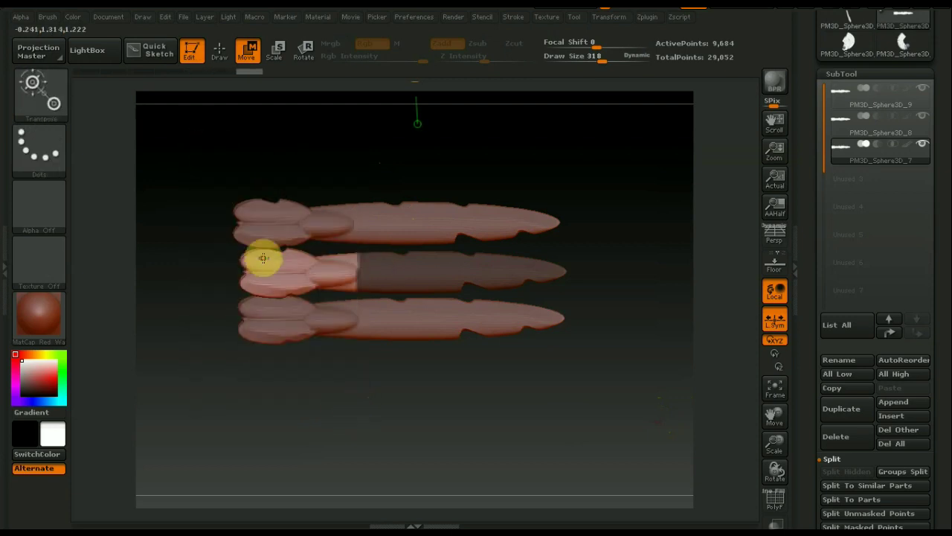
left_click(282, 55)
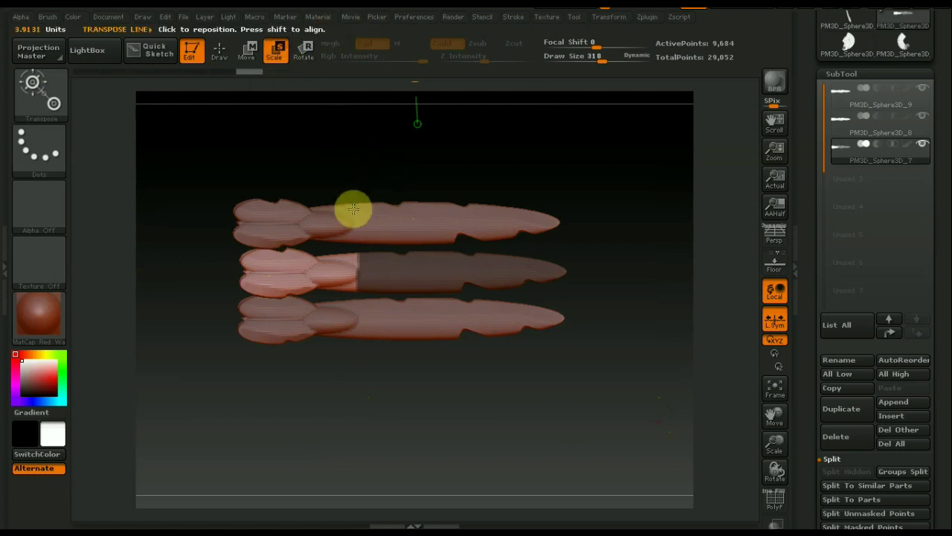
left_click_drag(301, 260, 308, 420)
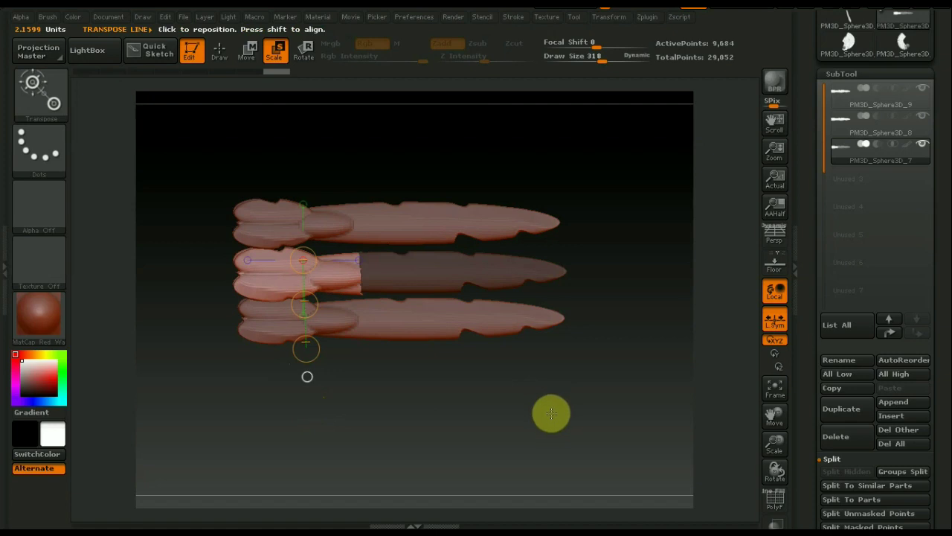
Make PM3D_Sphere3D_8 active and return to Draw mode with MaskPen ready.
left_click(837, 117)
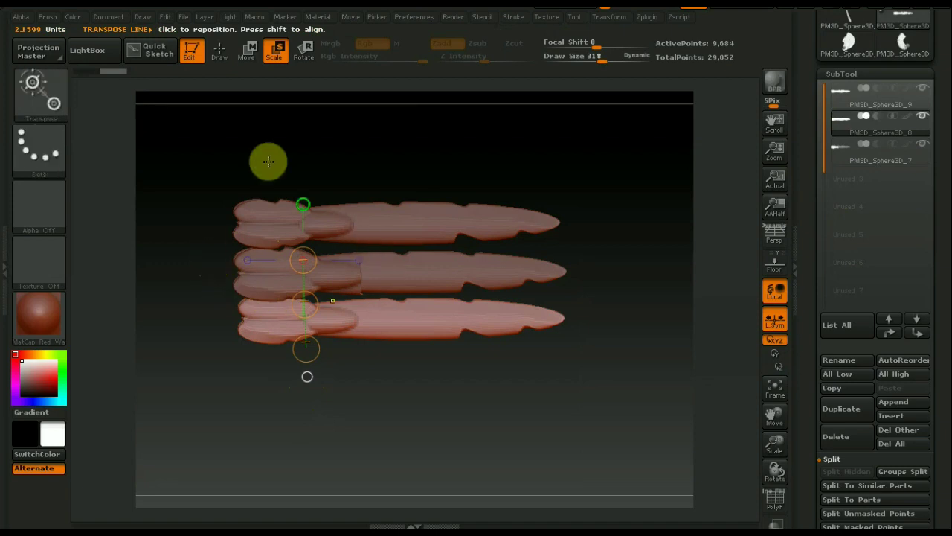
left_click(223, 54)
key("ctrl")
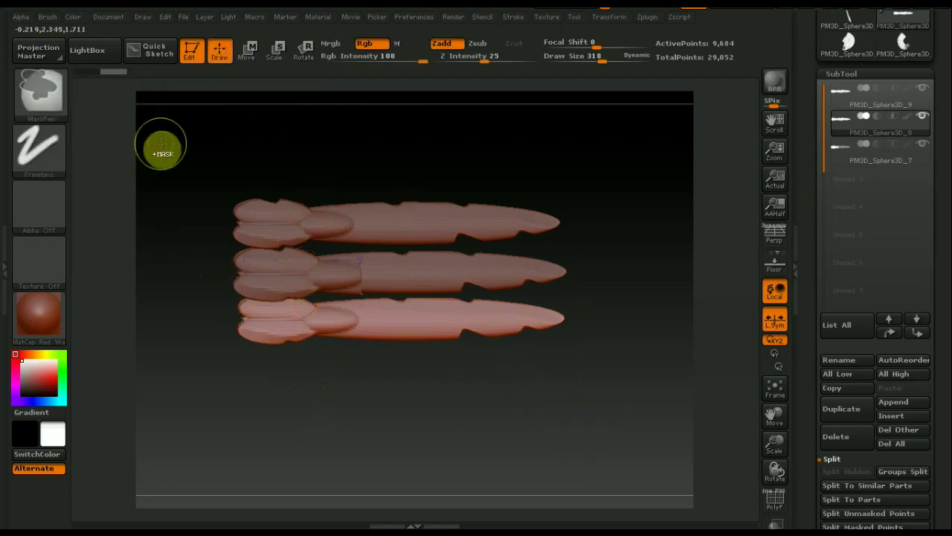
Mask the bottom feather's shaft, then enlarge its rounded base slightly and nudge it upward.
left_click_drag(623, 386, 360, 174, "ctrl")
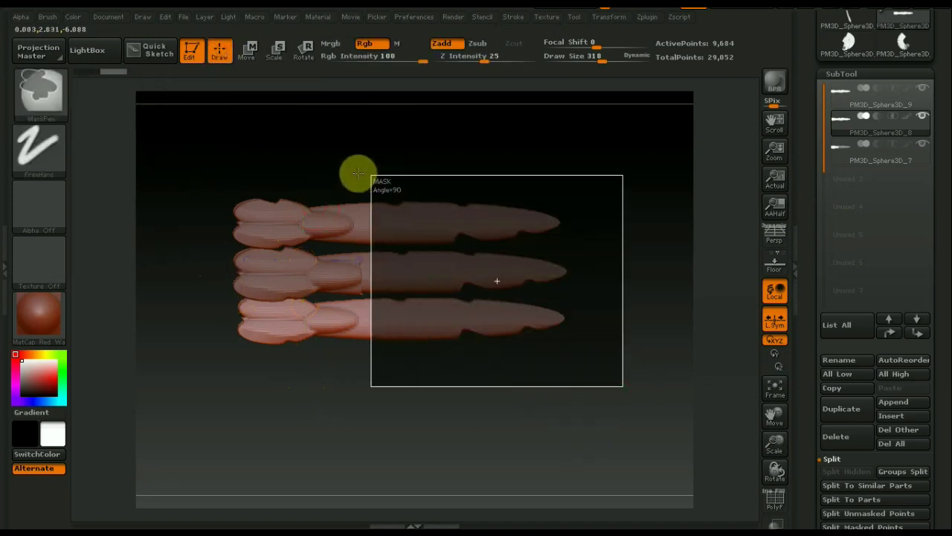
left_click(252, 60)
left_click_drag(302, 259, 306, 350)
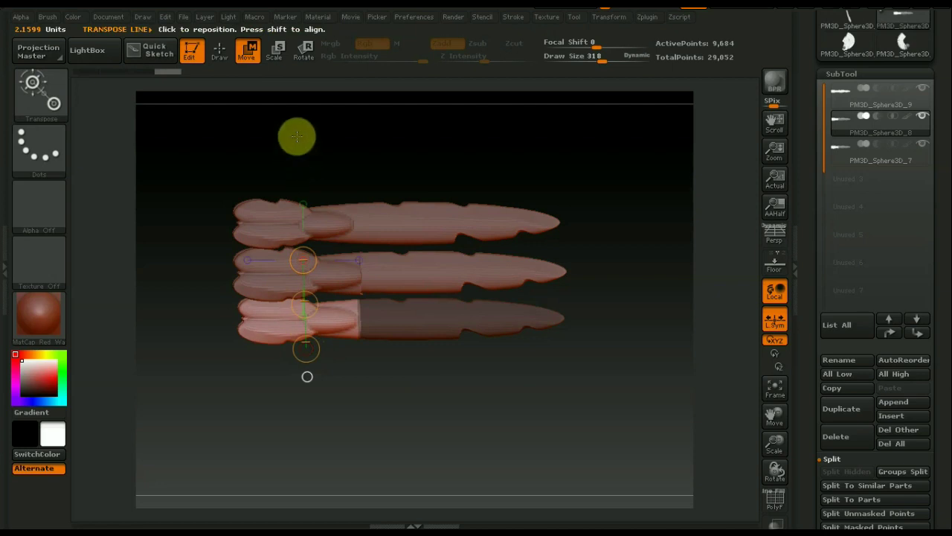
left_click(274, 51)
left_click_drag(305, 349, 305, 385)
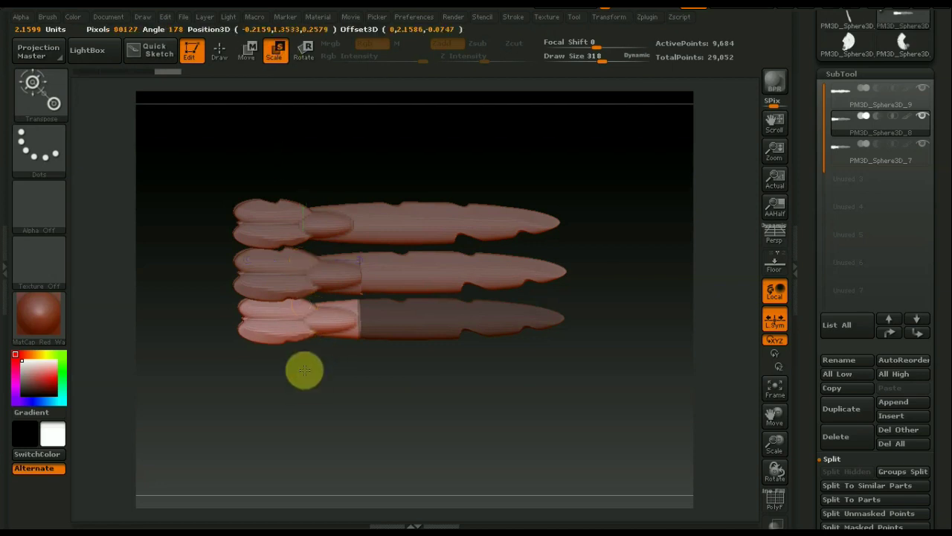
left_click(246, 51)
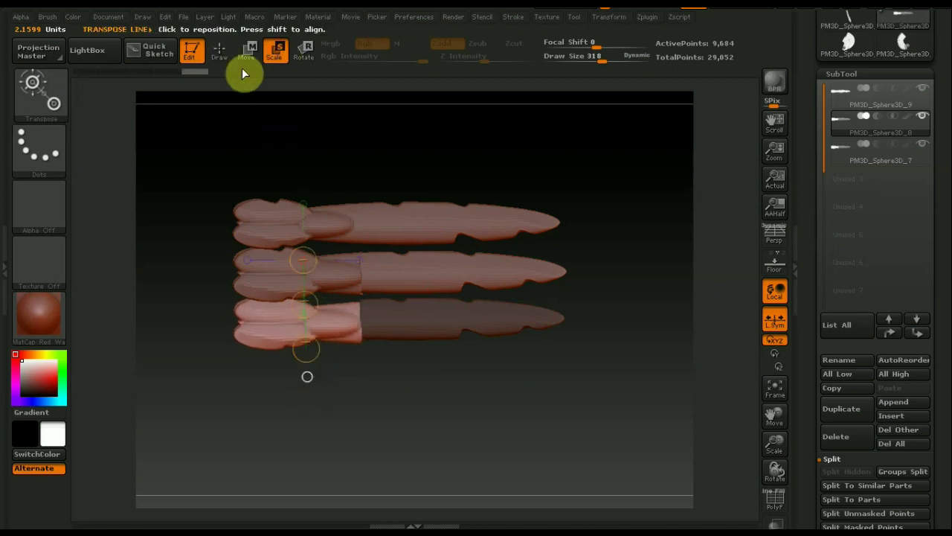
left_click_drag(304, 305, 303, 300)
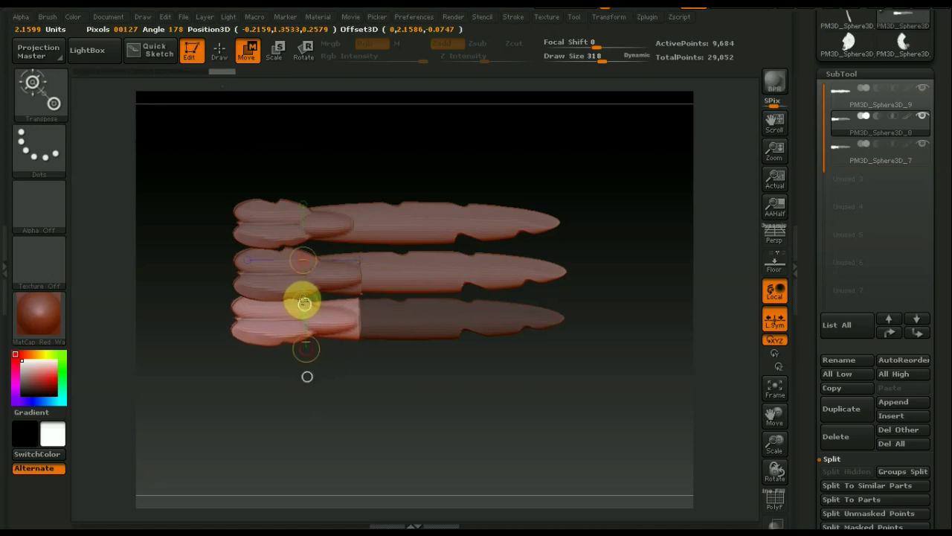
Select PM3D_Sphere3D_9, mask its shaft, then enlarge its base and shift it down-left.
left_click(854, 97)
mouse_move(618, 421)
left_mouse_down("ctrl")
mouse_move(420, 192)
mouse_move(353, 139)
left_mouse_up("ctrl")
left_click(276, 49)
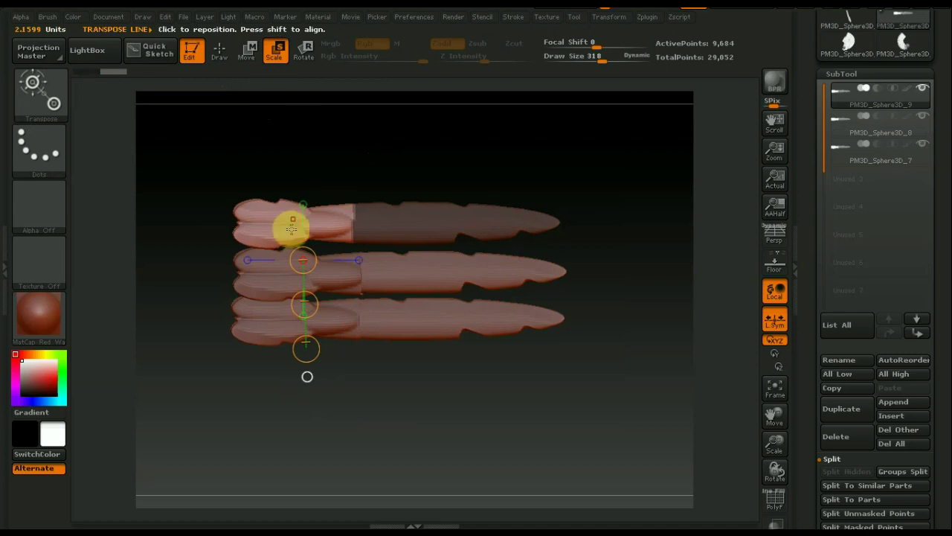
left_click_drag(283, 229, 284, 322)
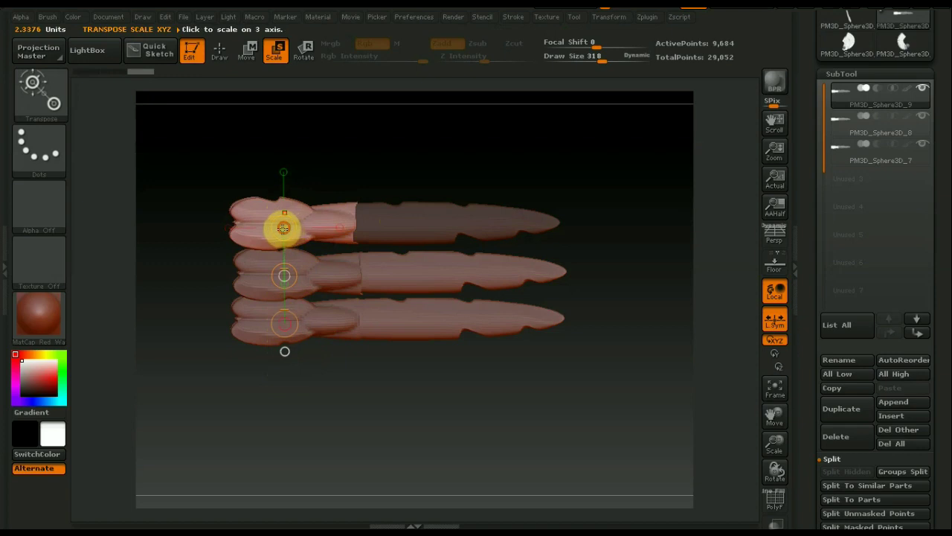
left_click(246, 50)
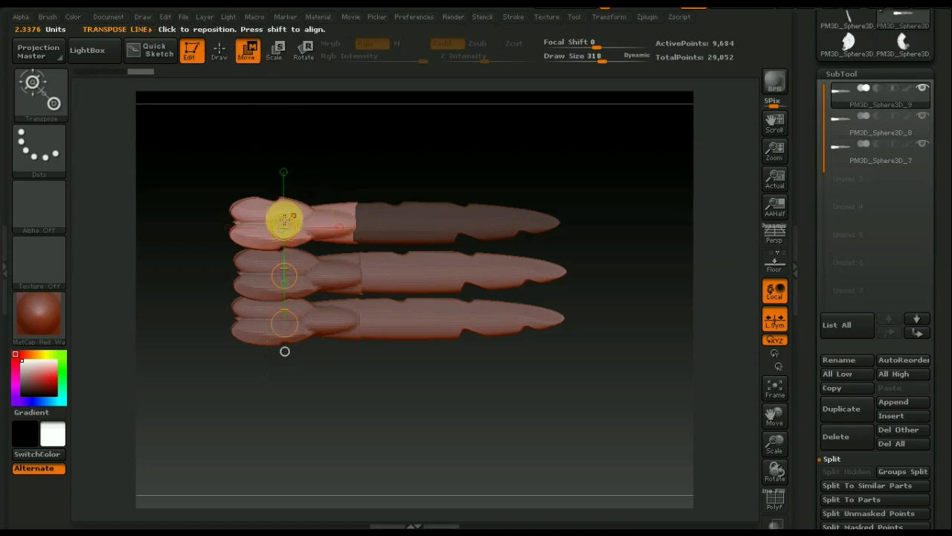
left_click(282, 225, "ctrl+shift")
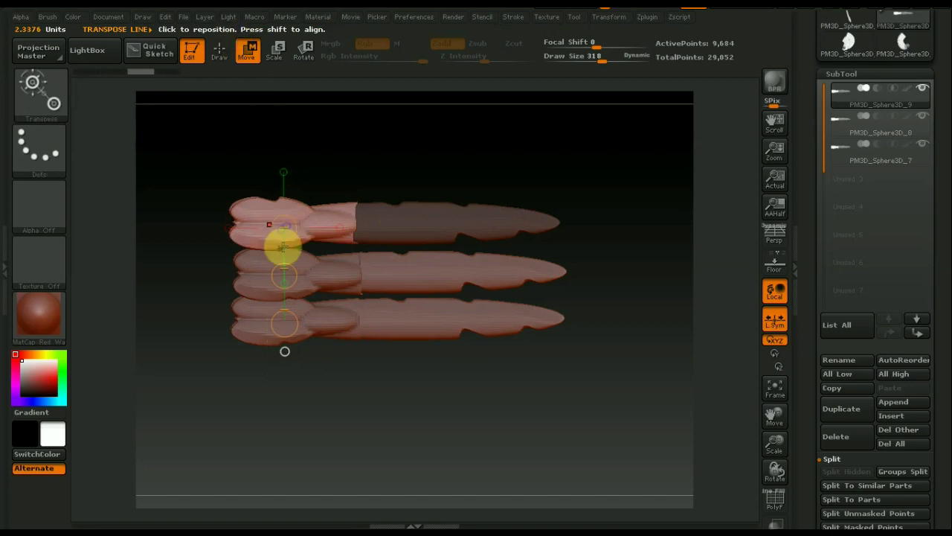
left_click_drag(283, 282, 313, 244)
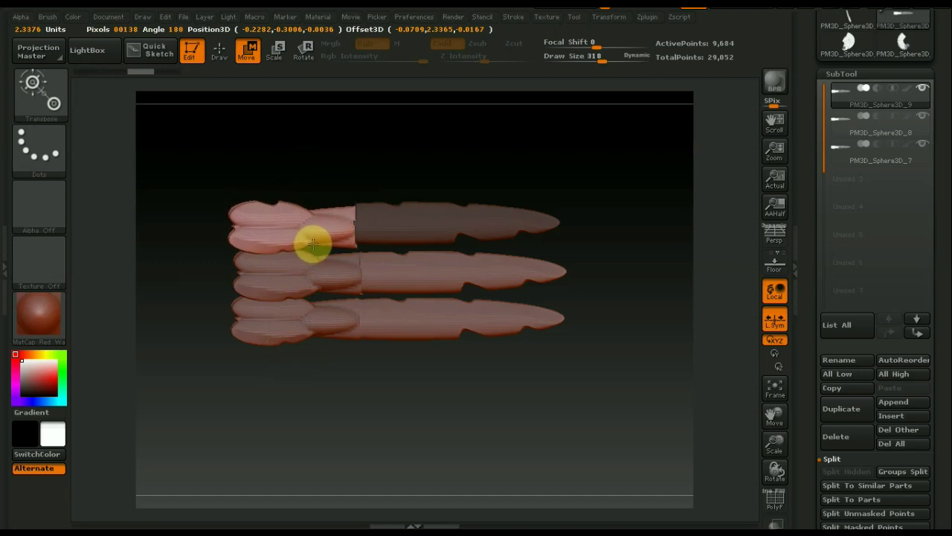
Unmask the top feather, shift it slightly right with a Move action line, then select PM3D_Sphere3D_8.
left_click_drag(314, 242, 313, 245)
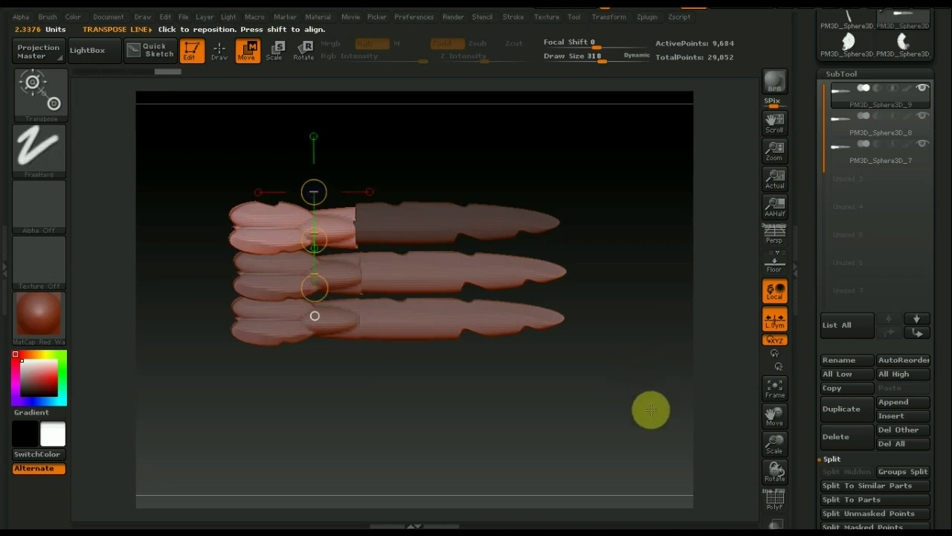
left_click_drag(651, 409, 617, 376, "ctrl")
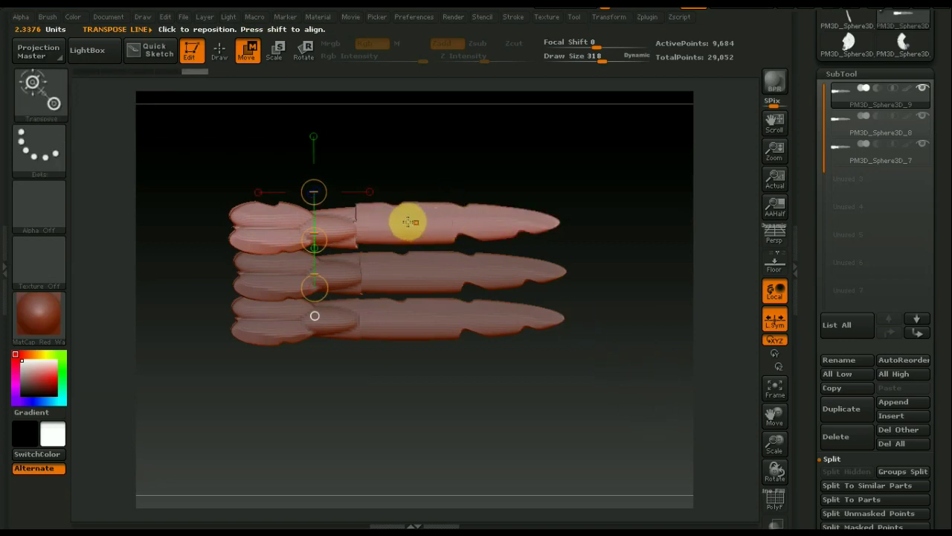
left_click_drag(383, 225, 548, 225)
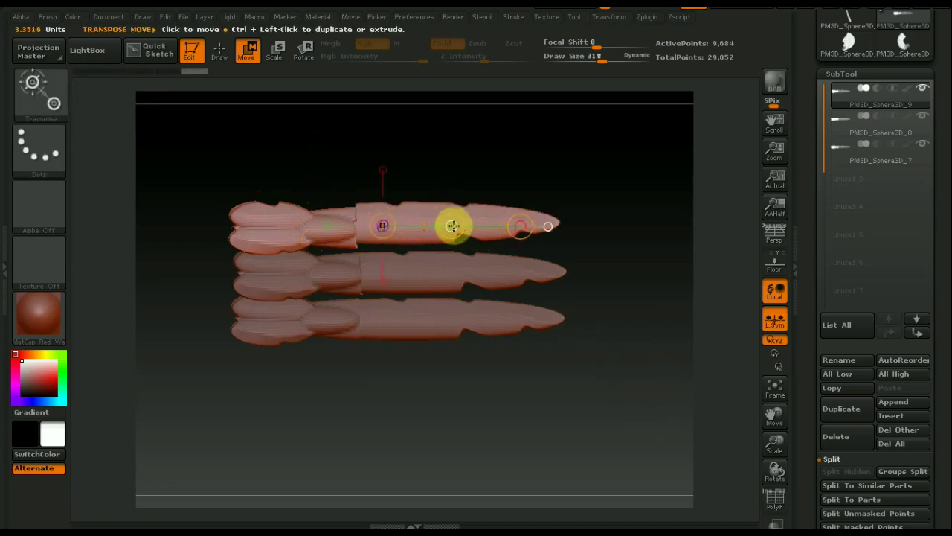
left_click_drag(451, 225, 451, 226)
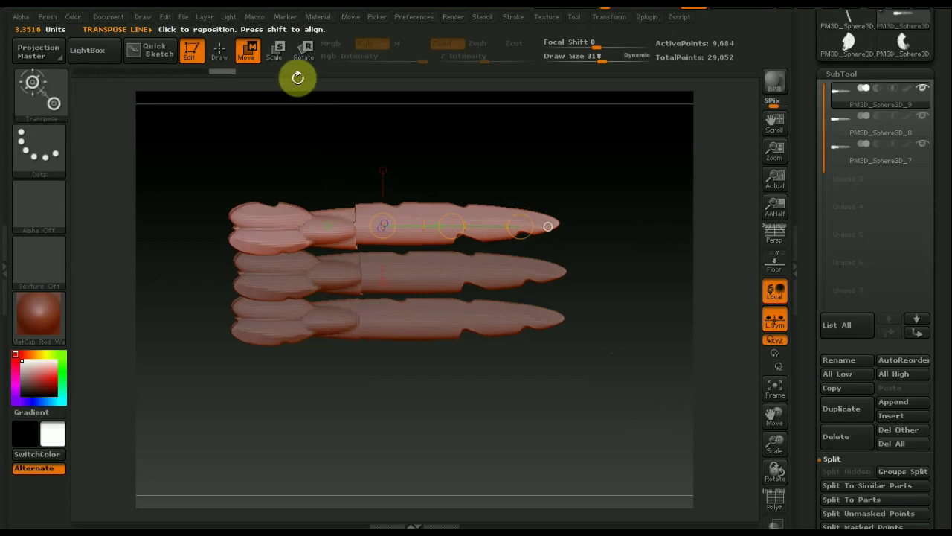
left_click(220, 52)
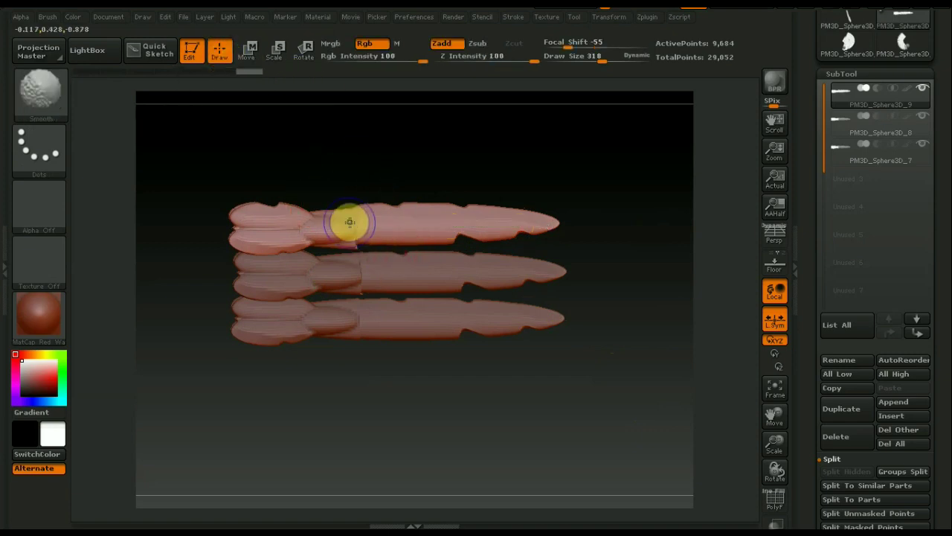
left_click(855, 121)
Unmask the lower feather, undo a stray edit, and make top feather PM3D_Sphere3D_9 active with PM3D_Sphere3D_8 visible.
left_click_drag(620, 423, 612, 372, "ctrl")
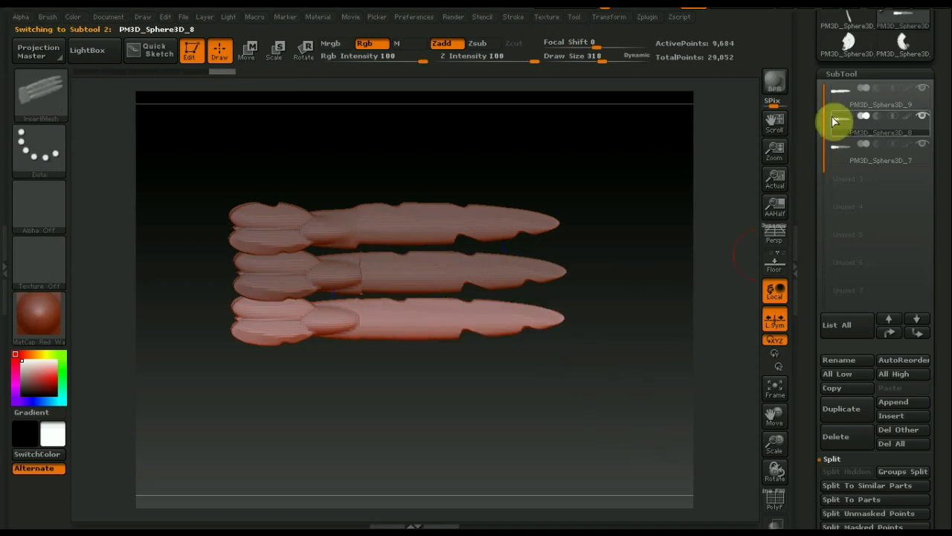
left_click(608, 449, "ctrl")
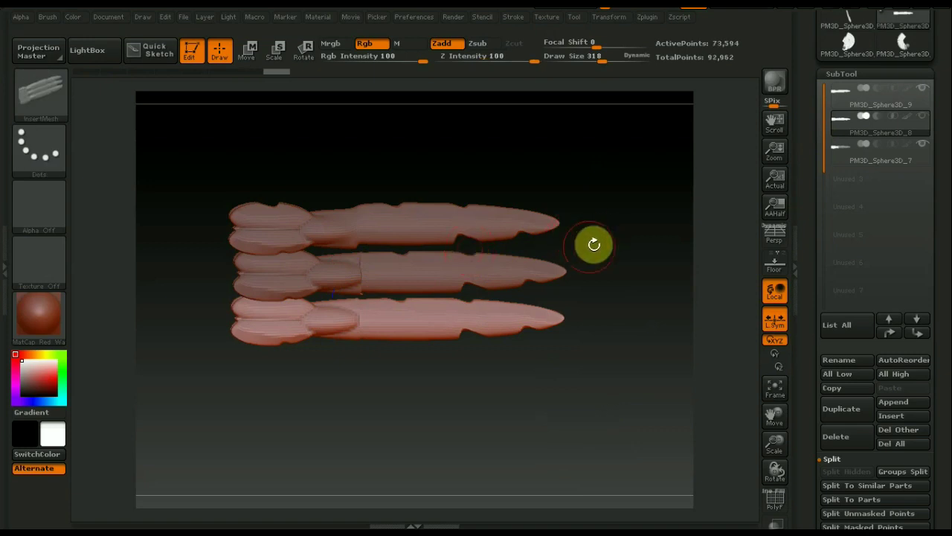
key("ctrl+z")
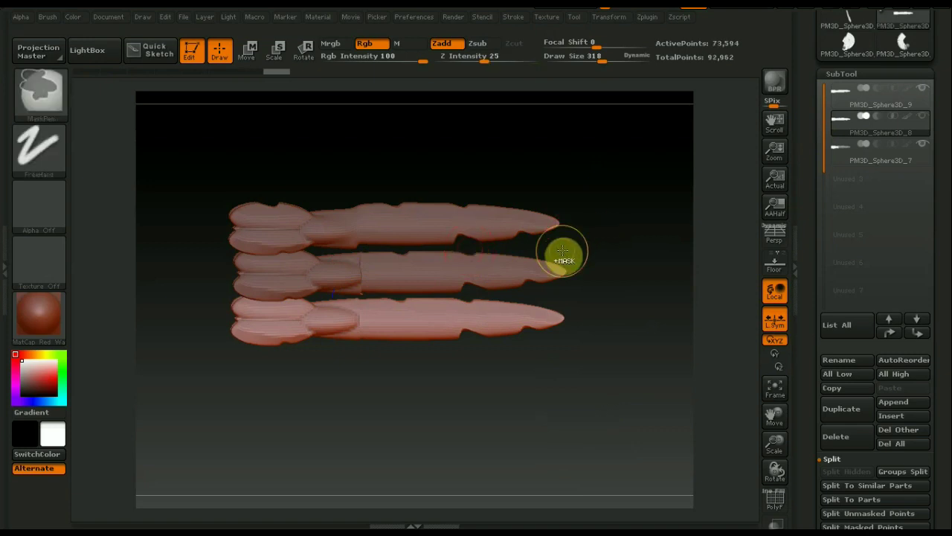
left_click(844, 152)
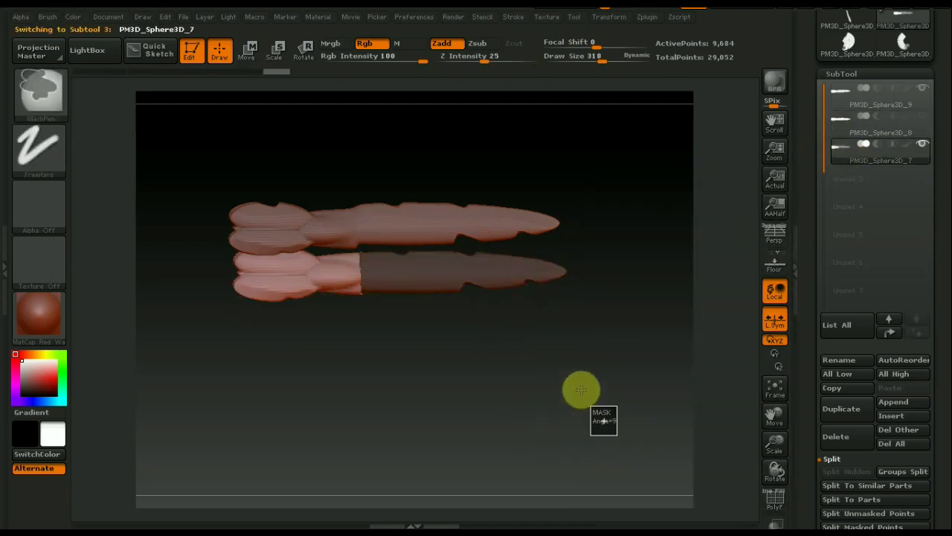
key("shift")
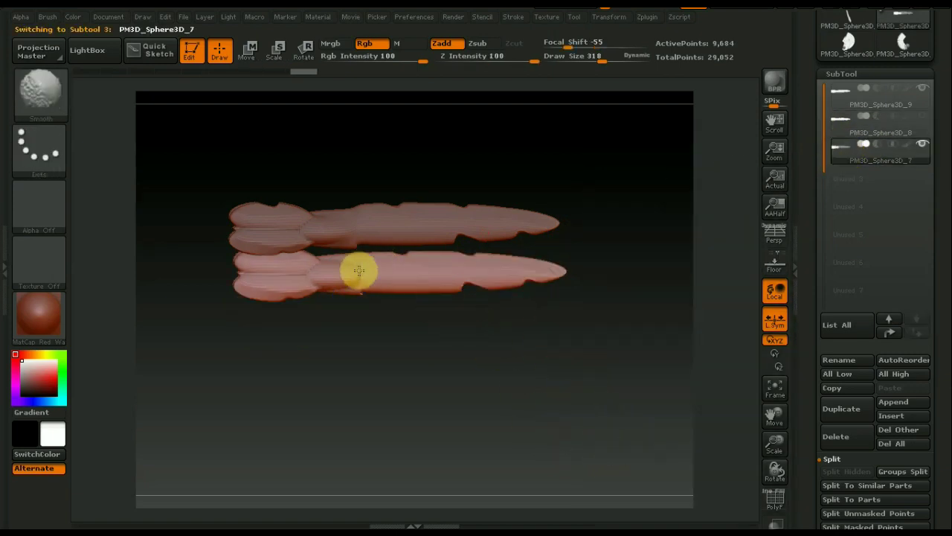
left_click(845, 131)
key("shift")
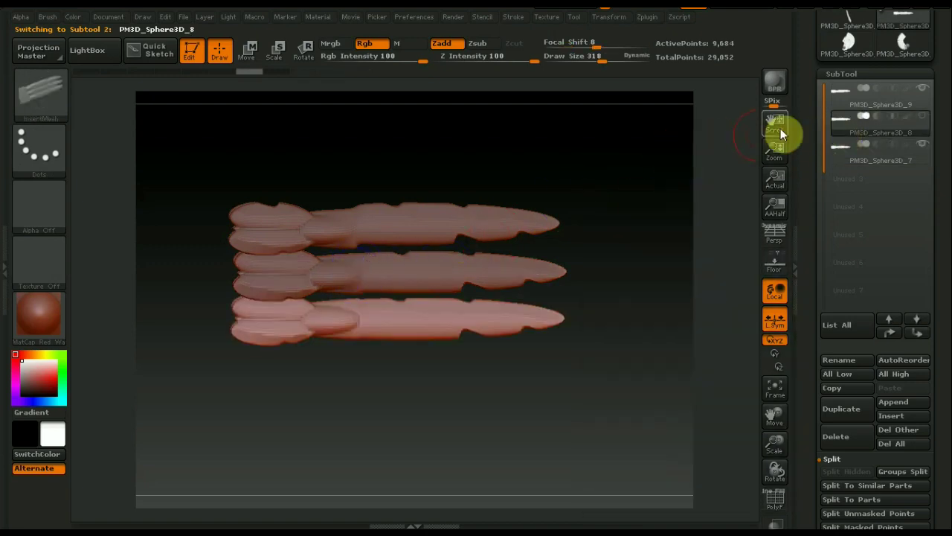
left_click(839, 104)
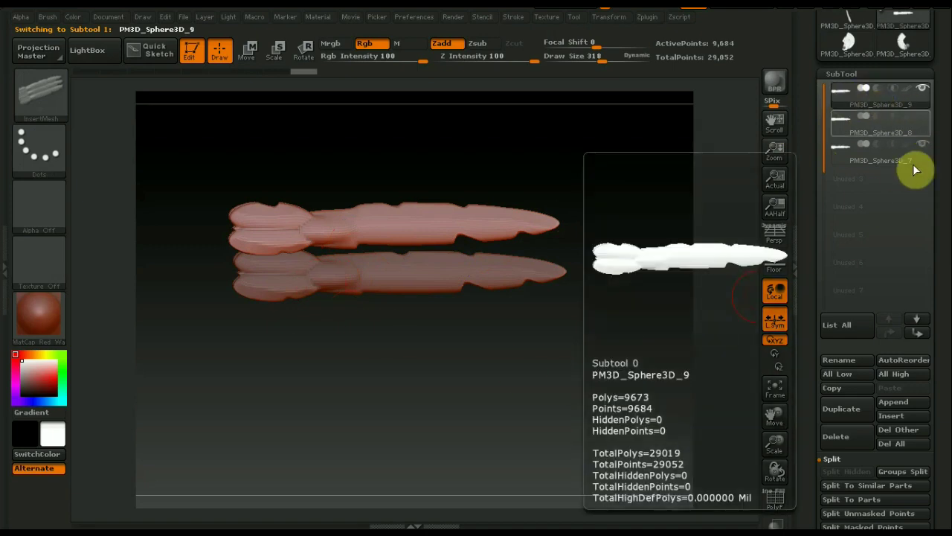
left_click(924, 118)
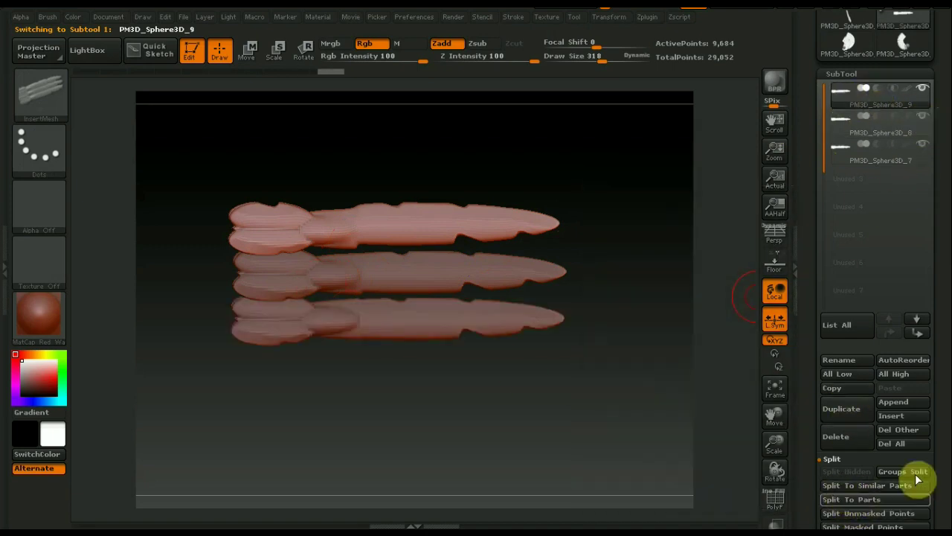
MergeDown twice to fuse all three feathers into PM3D_Sphere3D_9, 29,052 points.
left_click_drag(943, 442, 941, 311)
left_click(839, 414)
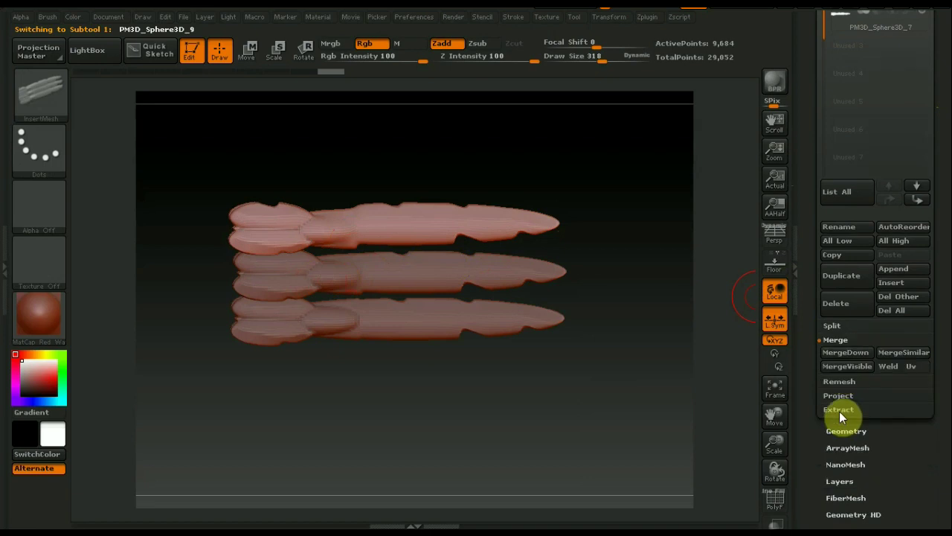
left_click(845, 352)
left_click(846, 352)
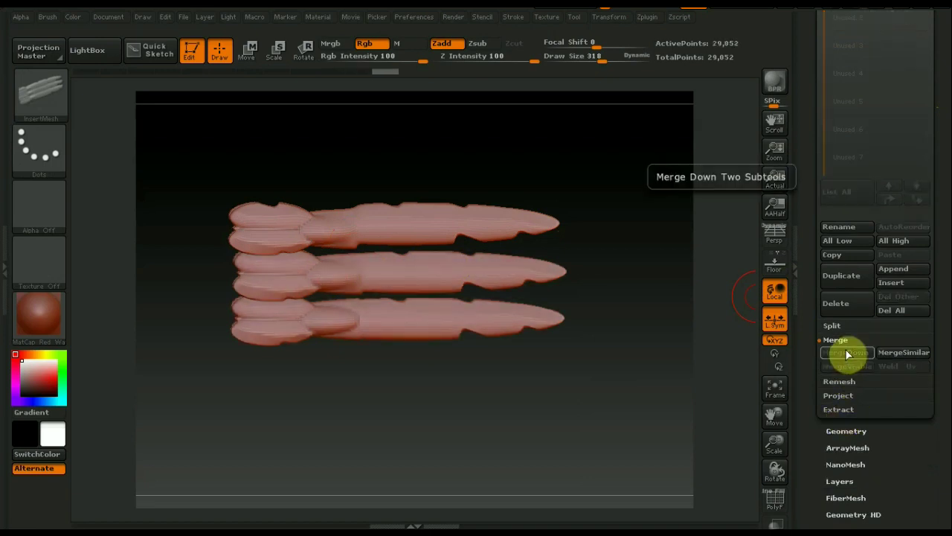
left_click_drag(949, 242, 942, 336)
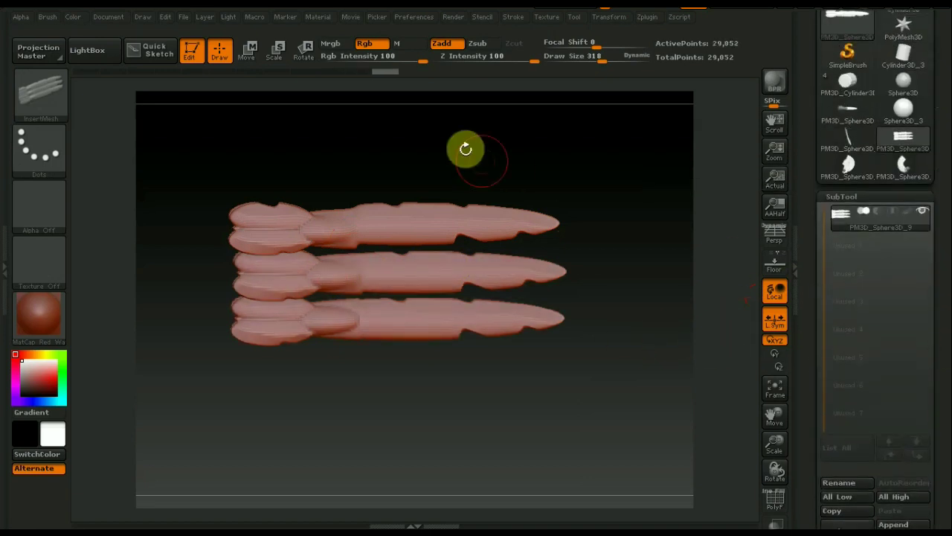
left_click(44, 91)
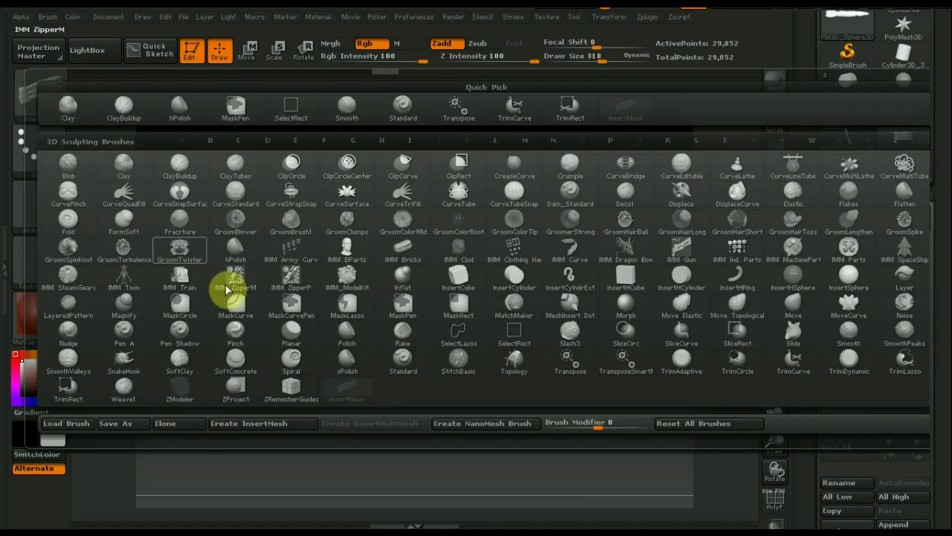
Create a new InsertMesh brush, InsertMesh_1, from the merged three-feather mesh.
left_click(246, 424)
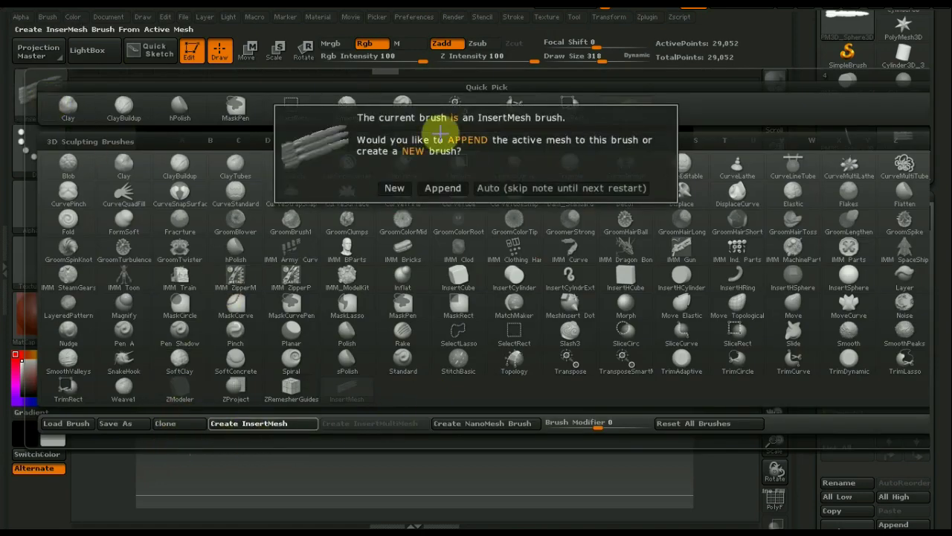
left_click(398, 190)
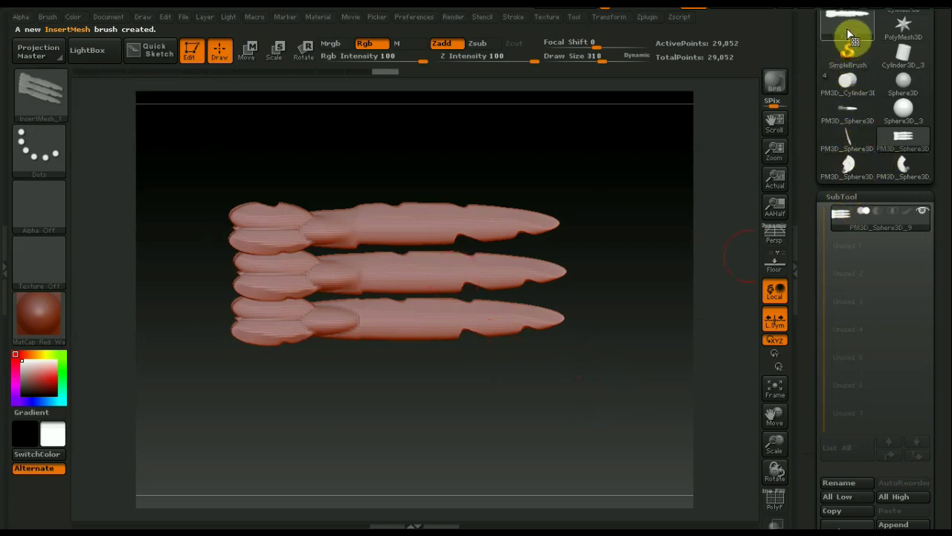
Switch the active tool to the Sphere3D, staying in edit mode for now.
left_click(852, 81)
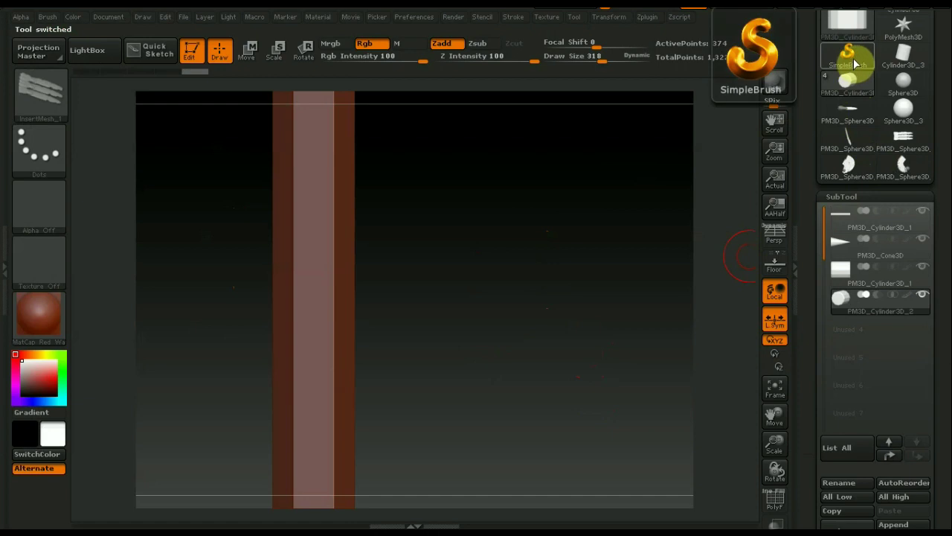
left_click(853, 56)
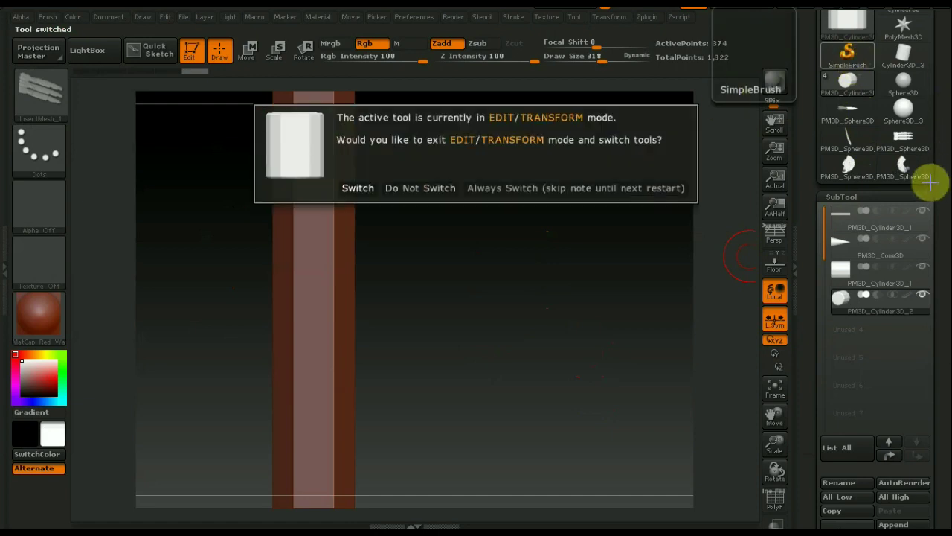
left_click(432, 189)
left_click_drag(941, 216, 941, 276)
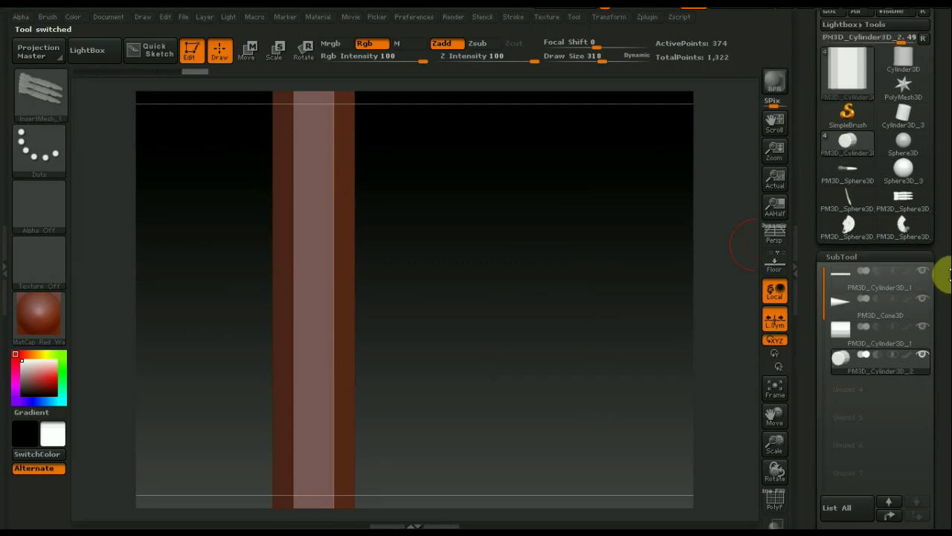
left_click(850, 105)
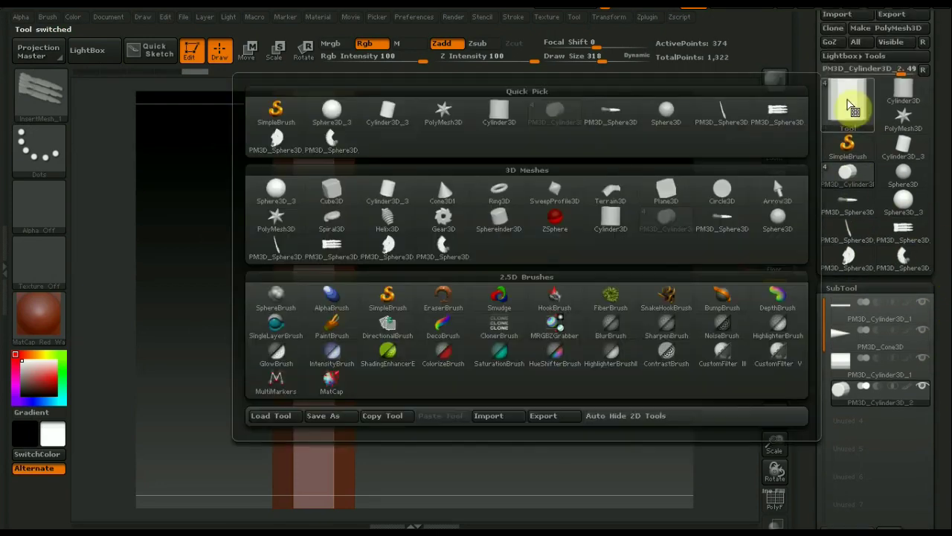
left_click(301, 199)
Draw the sphere, convert it to polymesh PM3D_Sphere3D_6, and undo a test feather insert.
left_click_drag(427, 259, 523, 372, "alt")
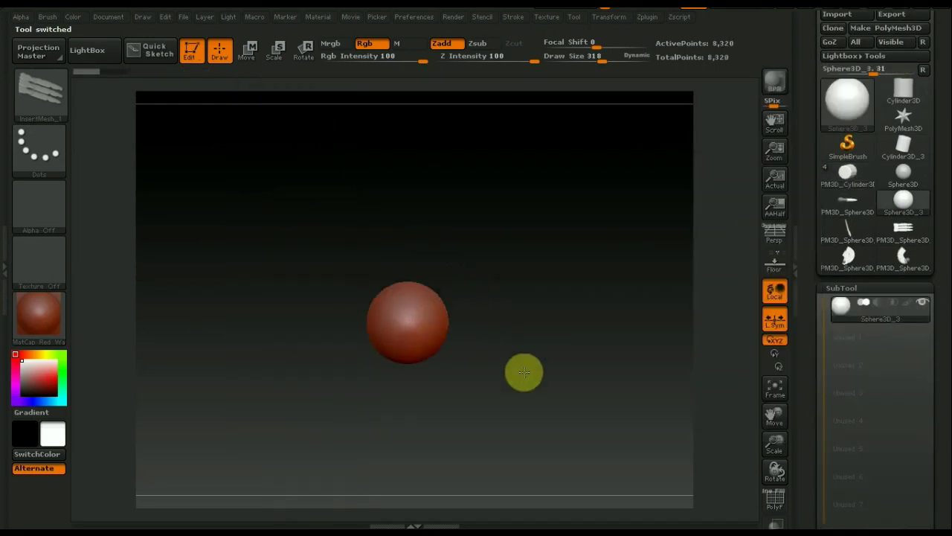
left_click(430, 349)
left_click(413, 344)
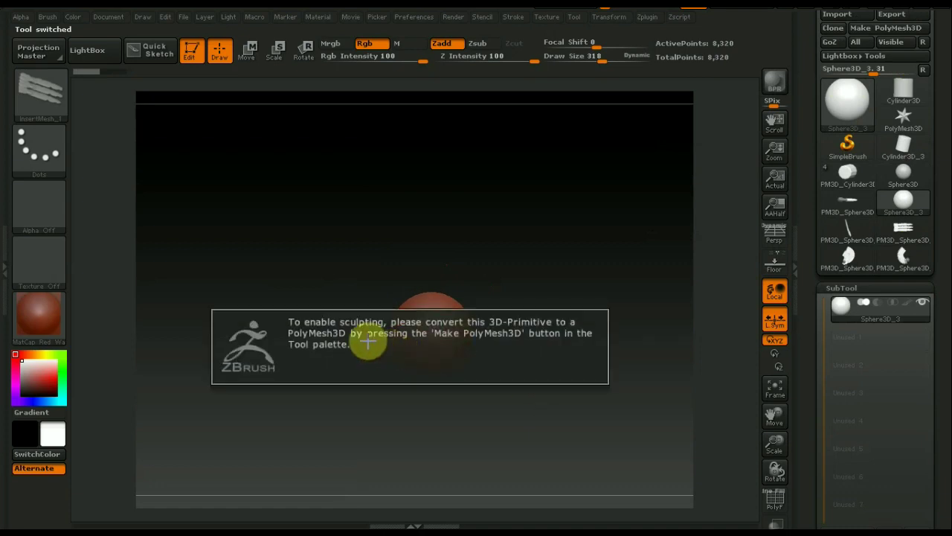
left_click(898, 27)
left_click_drag(411, 351, 310, 294)
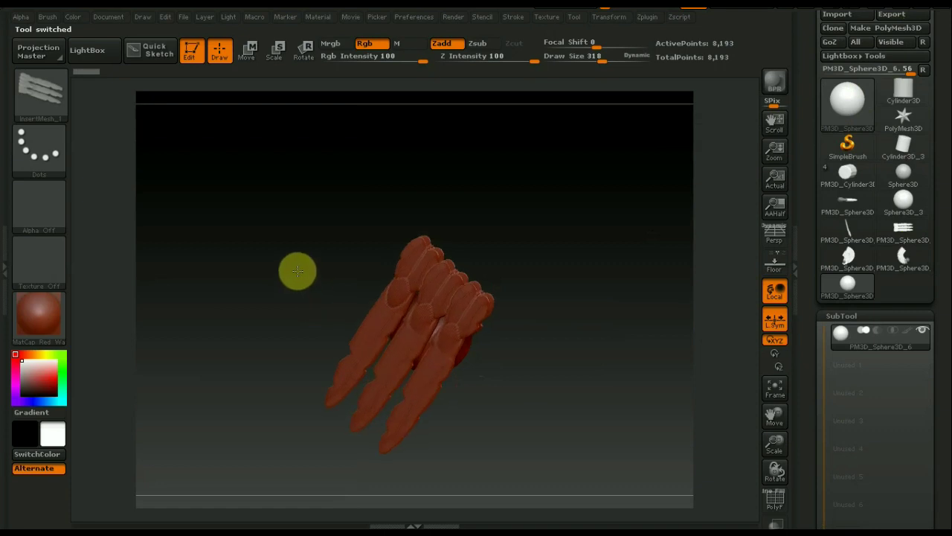
key("ctrl+z")
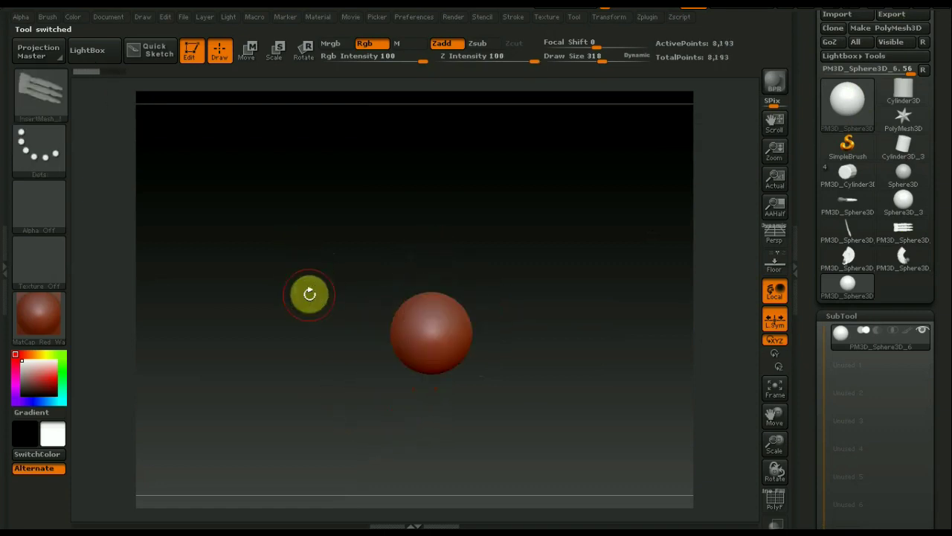
Enable Curve Mode and draw a curved row of InsertMesh feathers beside the sphere.
left_click(519, 12)
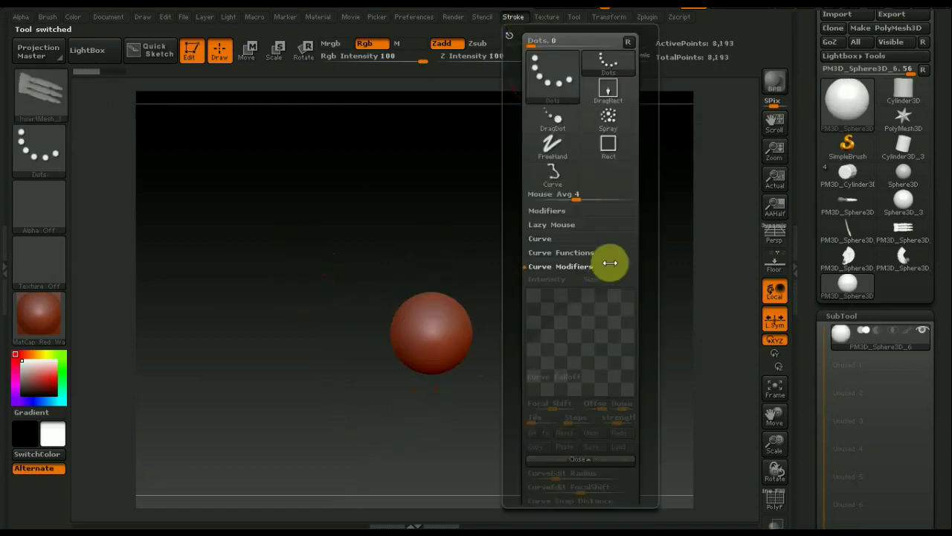
left_click(549, 254)
left_click(551, 250)
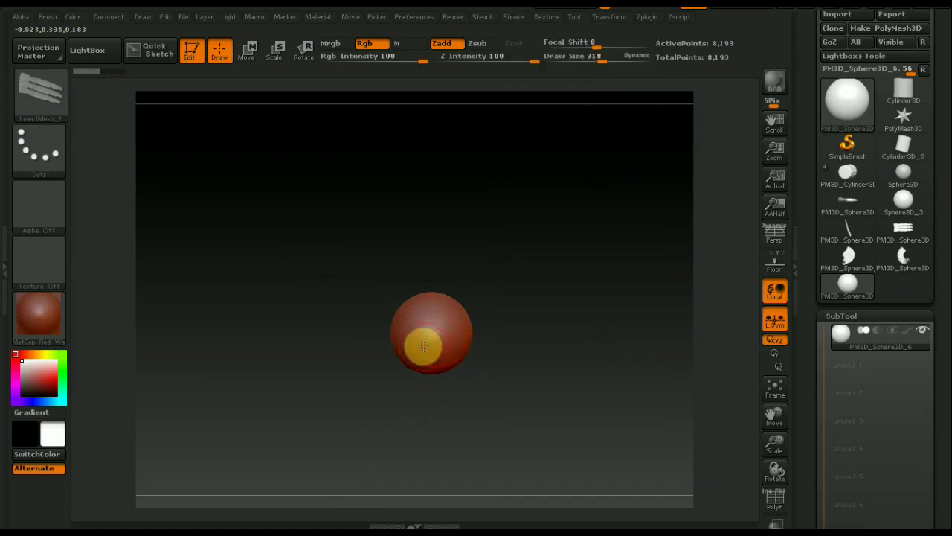
left_click_drag(369, 347, 349, 179)
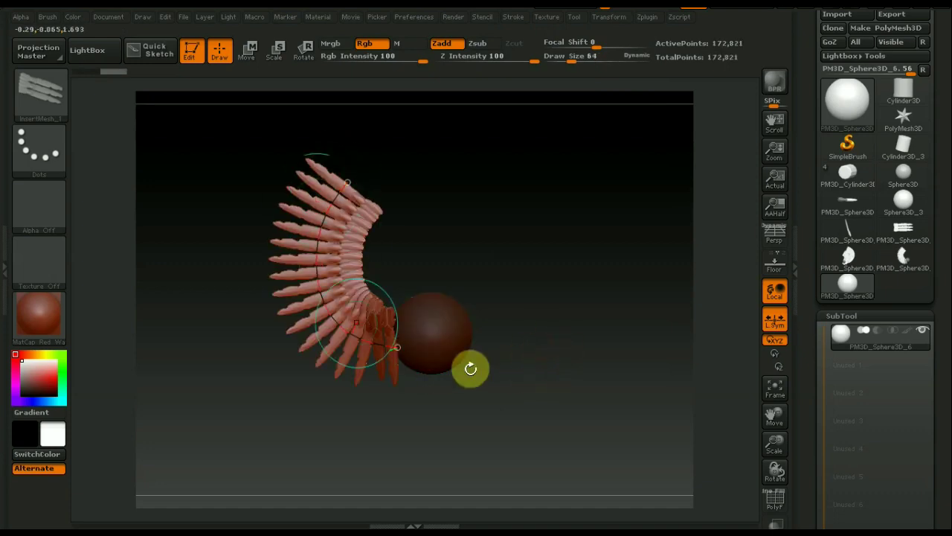
Drag the curve's top end to reshape the feather wing.
left_click_drag(544, 358, 604, 404, "alt")
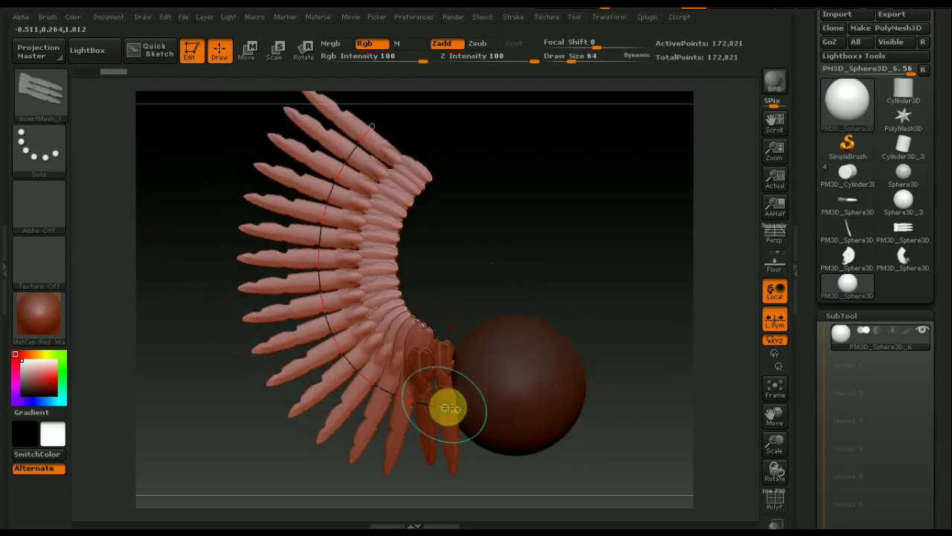
left_click(461, 406)
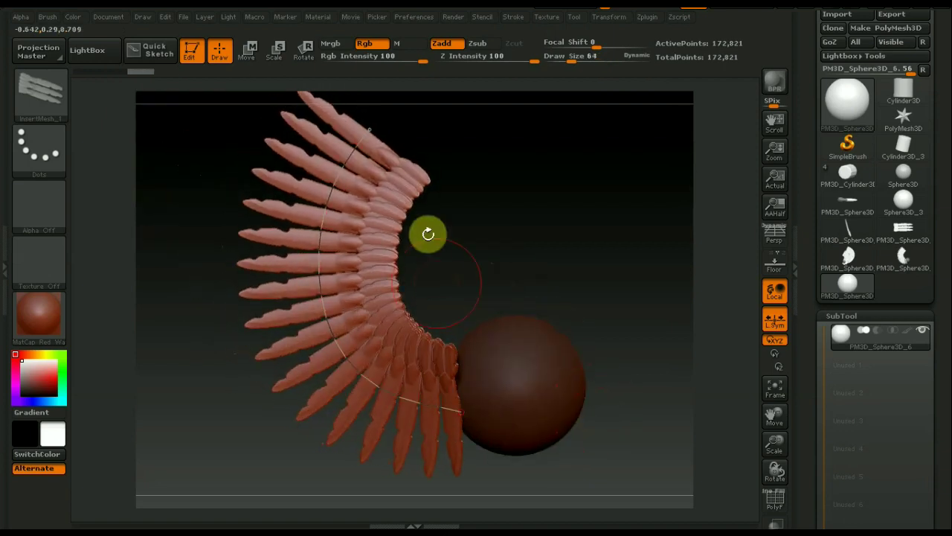
left_click_drag(370, 129, 401, 117)
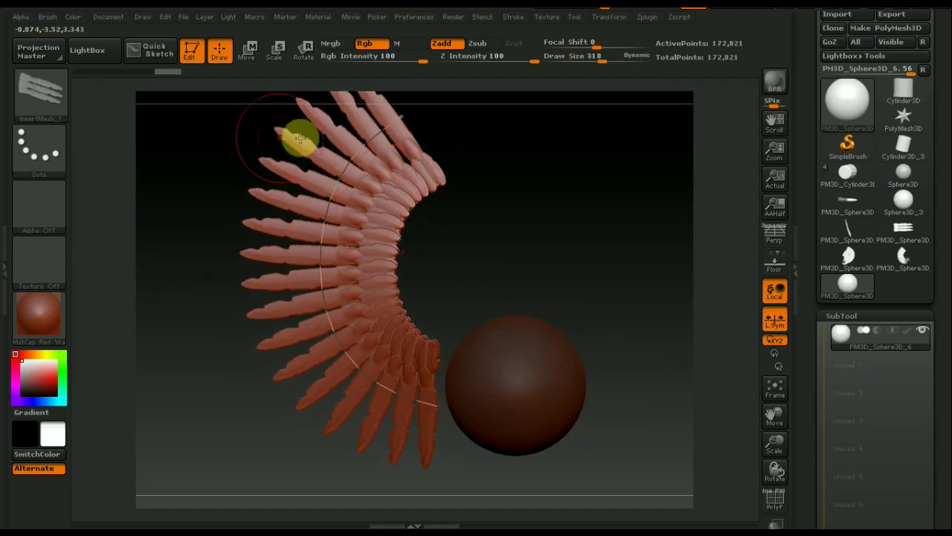
left_click_drag(590, 234, 588, 339, "alt")
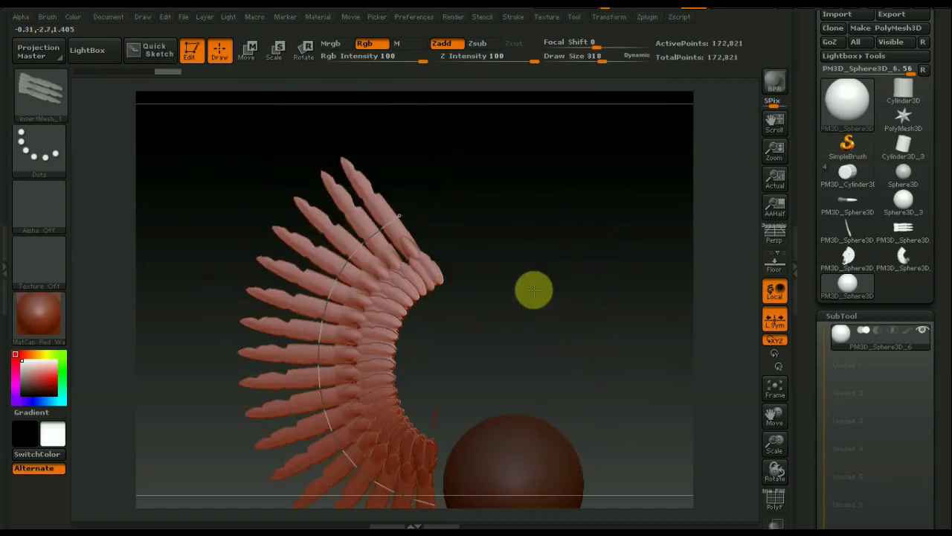
left_click_drag(533, 288, 493, 525)
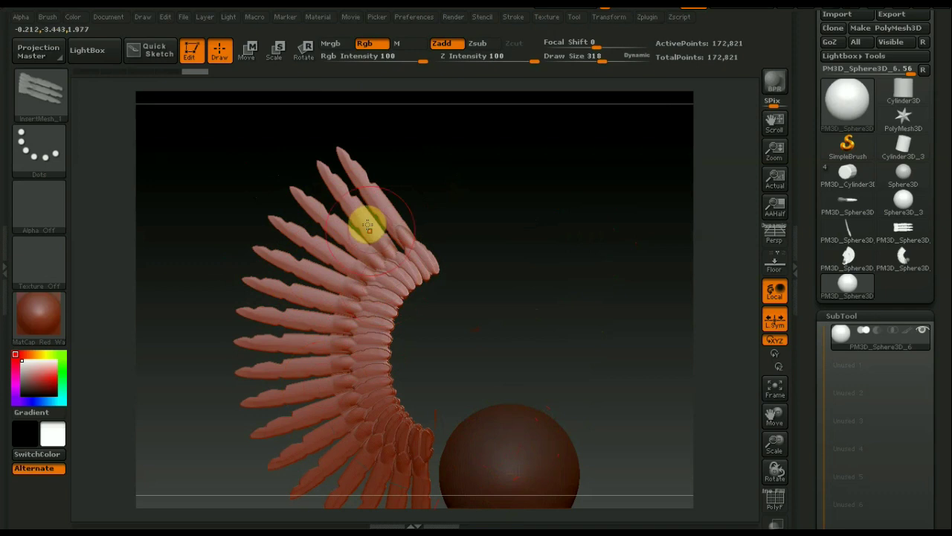
Pull the wing tip and upper feathers upward and to the left with transpose moves.
left_click(248, 50)
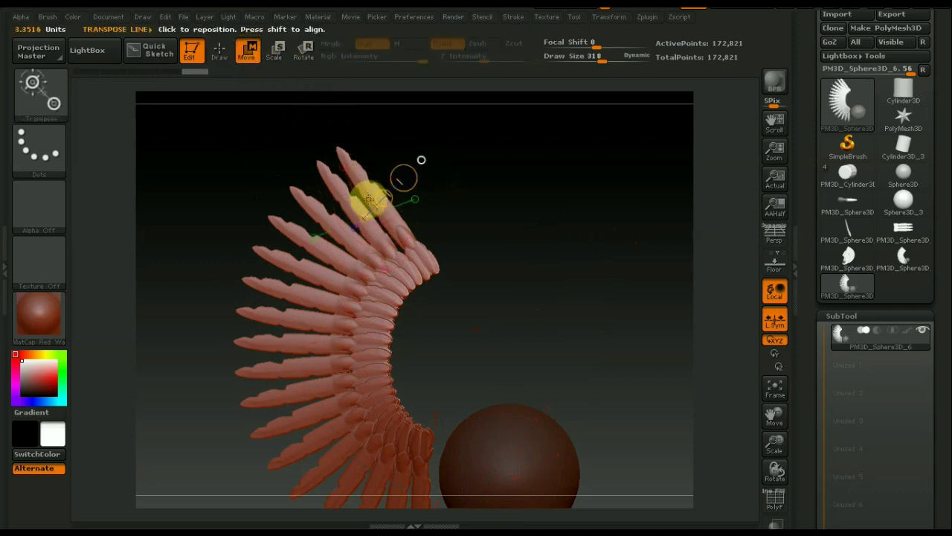
left_click_drag(385, 220, 348, 151)
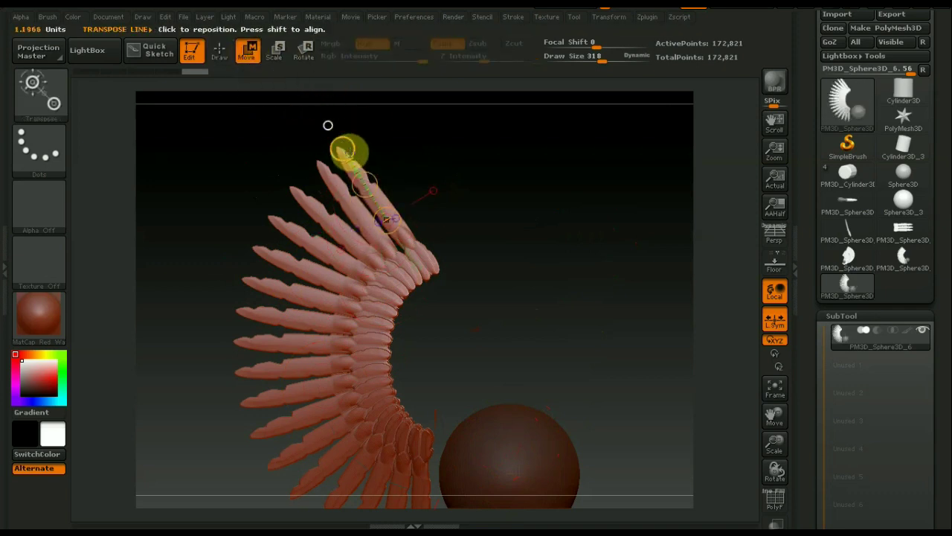
left_click_drag(347, 151, 351, 131)
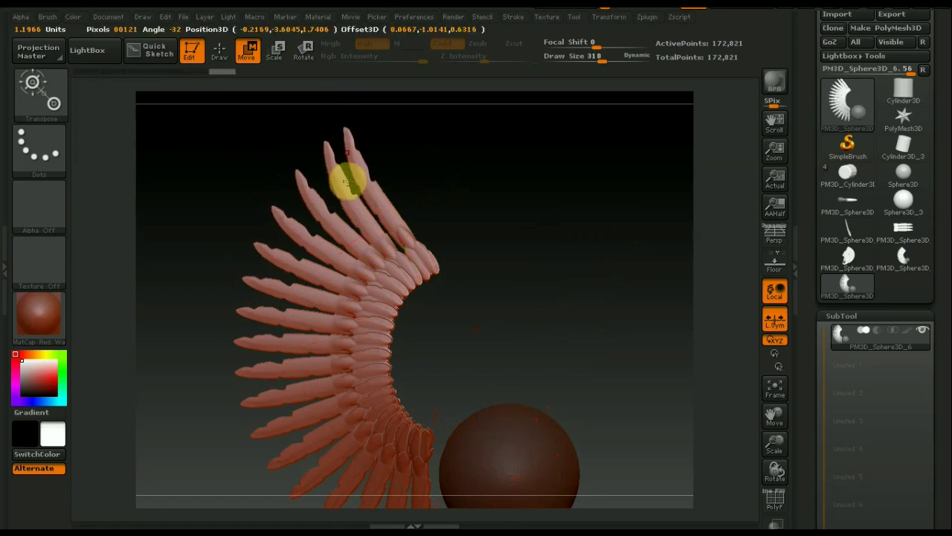
left_click_drag(325, 253, 264, 178)
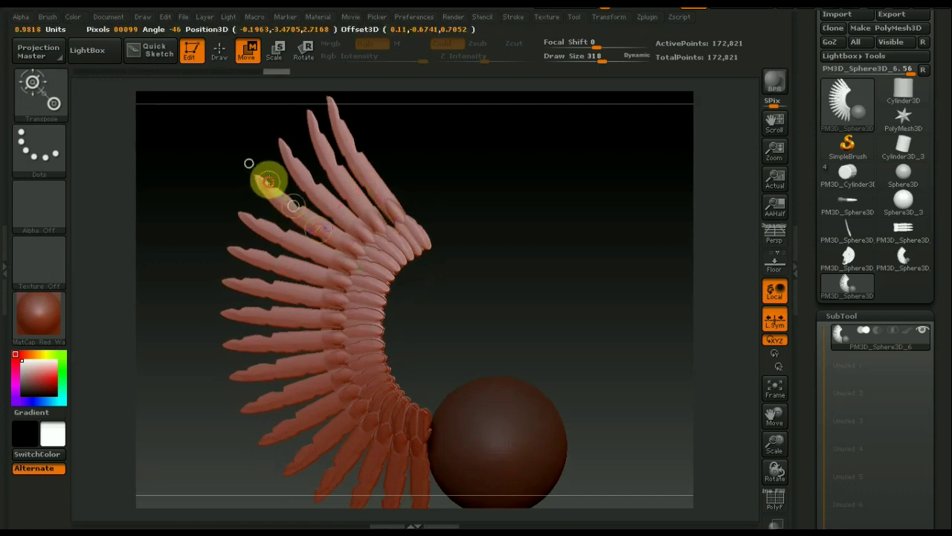
left_click_drag(268, 181, 249, 163)
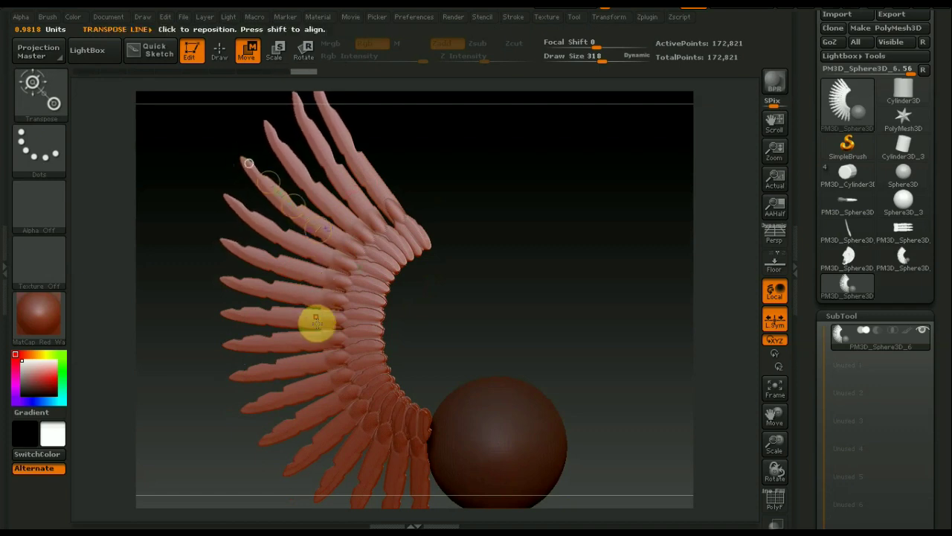
Shift the inner ends of the middle feathers with a transpose move.
mouse_move(318, 364)
left_mouse_down()
mouse_move(223, 382)
mouse_move(203, 360)
mouse_move(221, 366)
left_mouse_up()
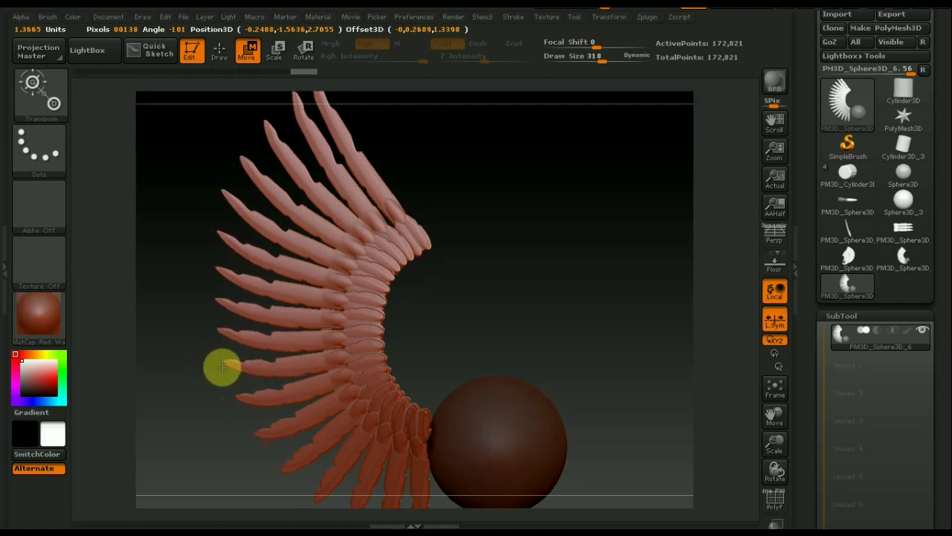
left_click_drag(296, 333, 368, 330)
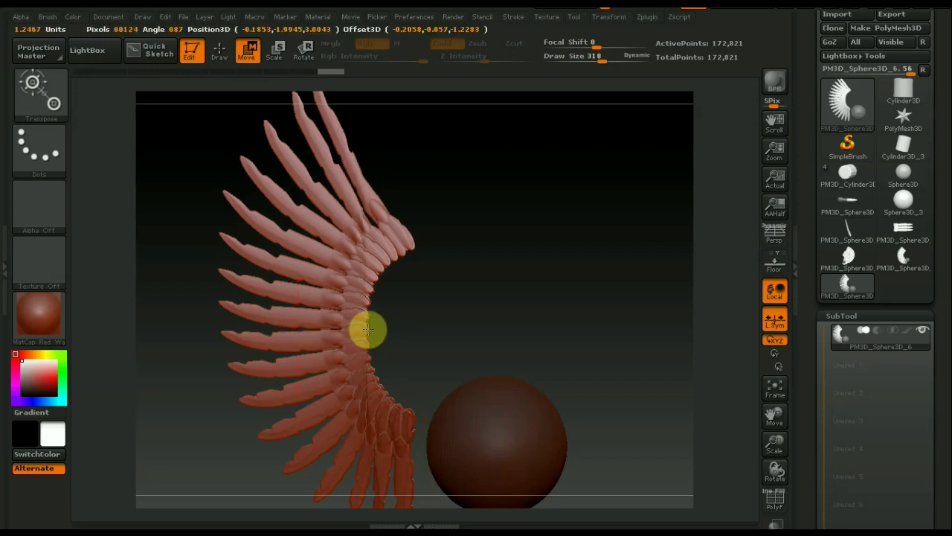
mouse_move(367, 329)
left_mouse_down()
mouse_move(383, 329)
mouse_move(332, 319)
mouse_move(332, 343)
mouse_move(332, 328)
left_mouse_up()
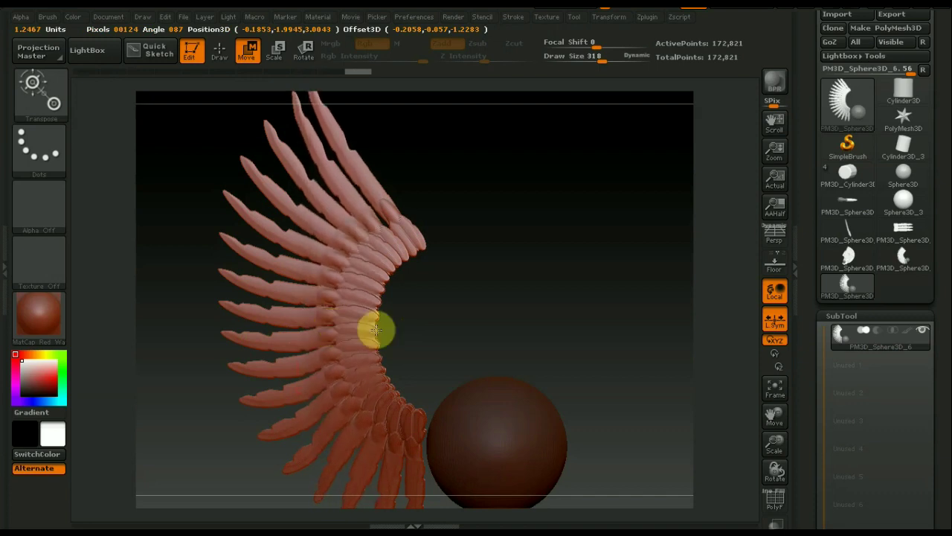